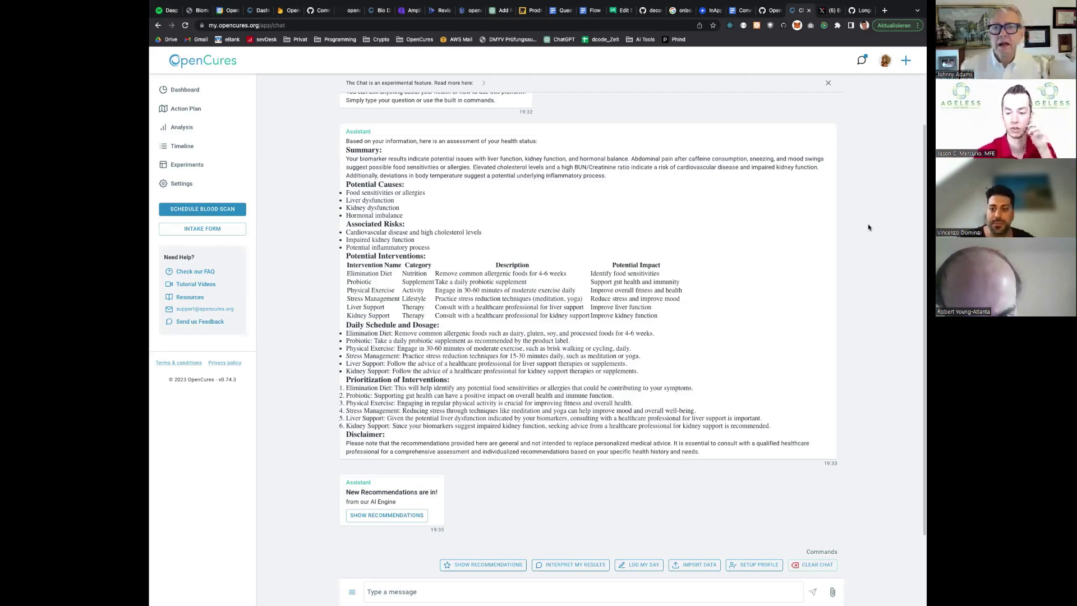
Open the opencures.org website in a new browser tab
click(884, 11)
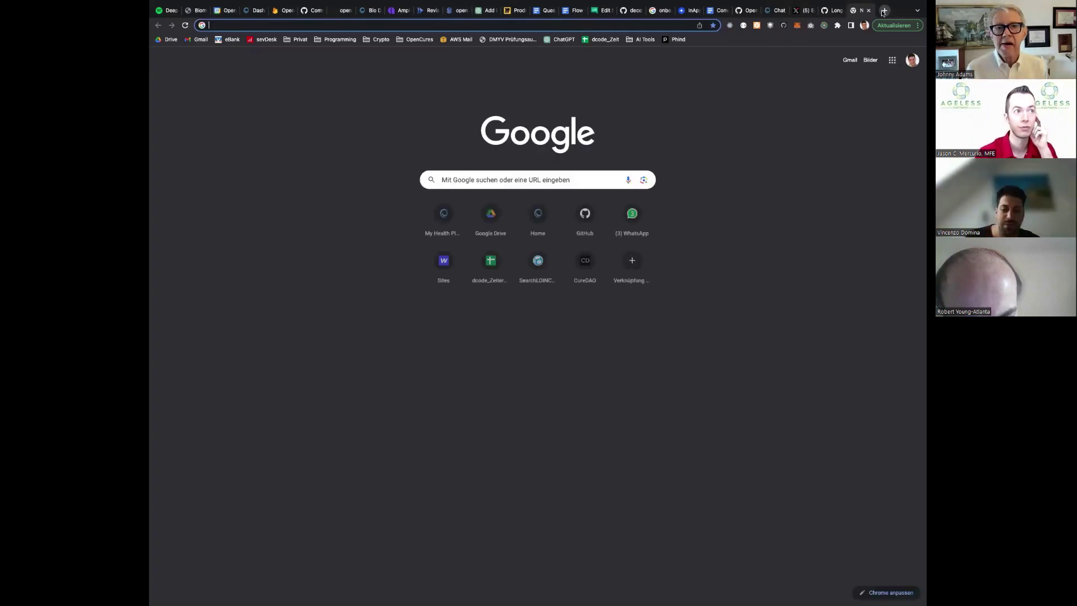
text(open)
key(Return)
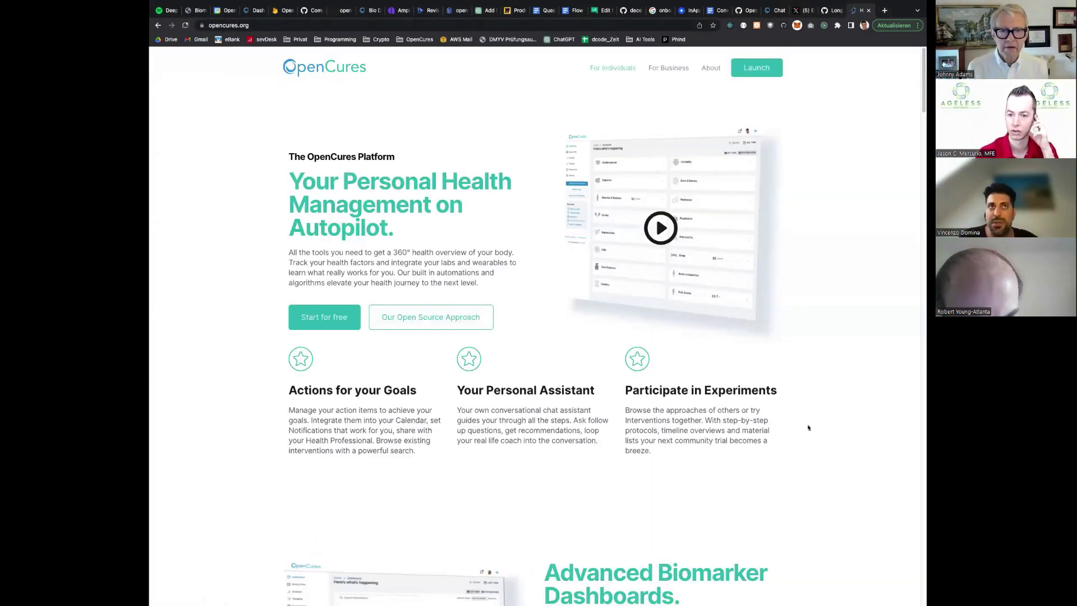
View the OpenCures sign-in page, return to the homepage and open the About page
click(755, 68)
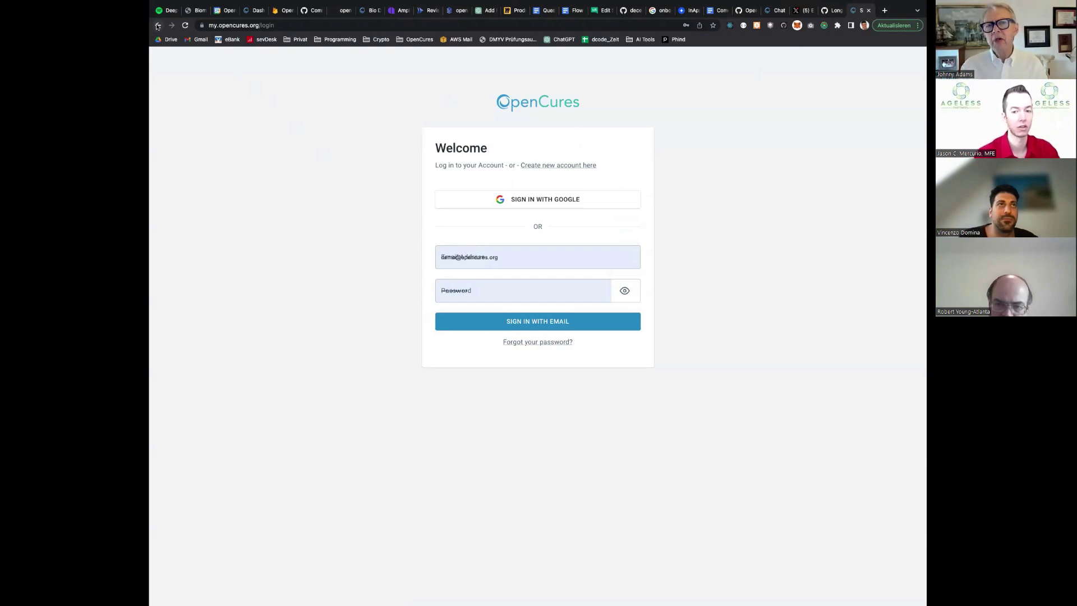
click(157, 26)
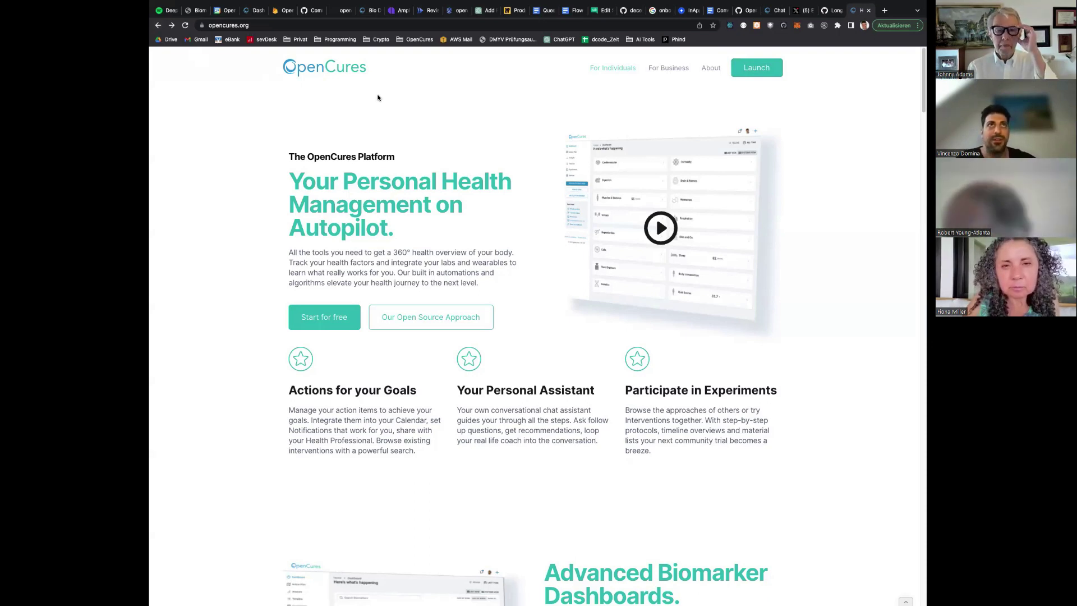
click(705, 69)
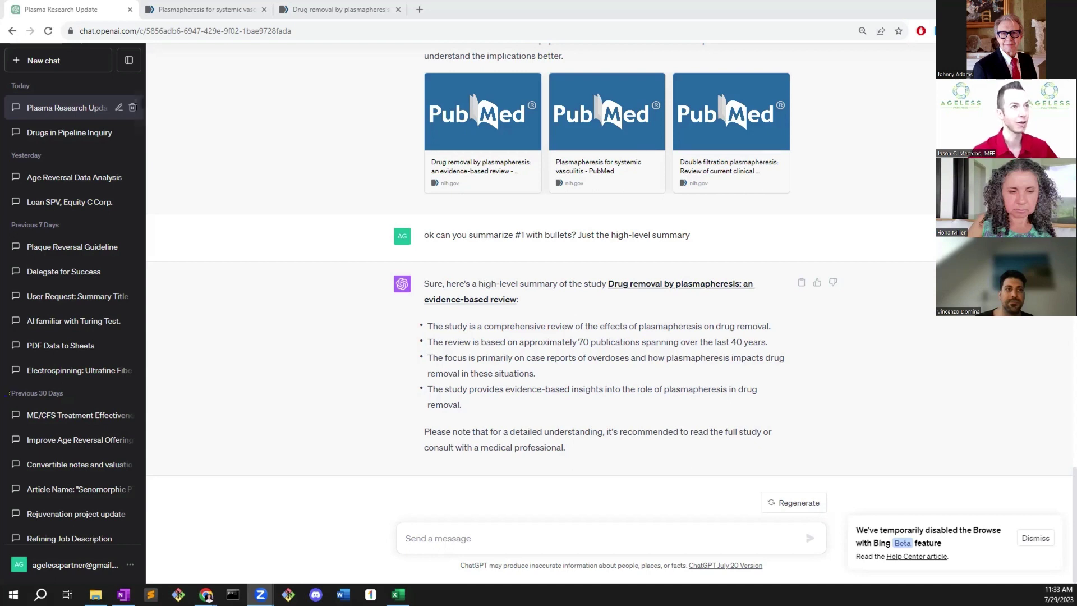
In ChatGPT, open the account settings and show the Beta features
click(343, 401)
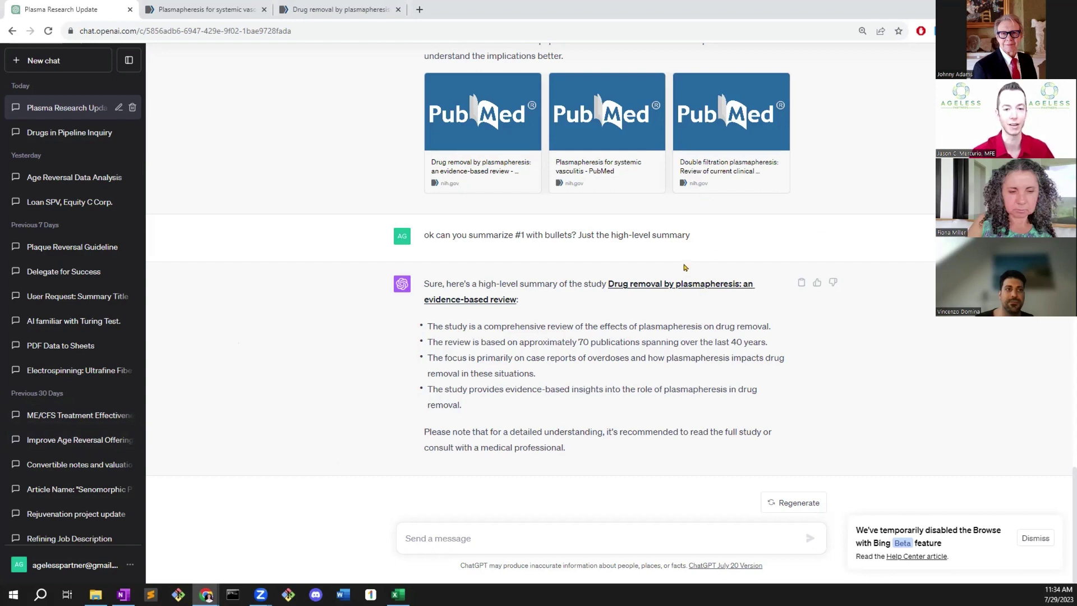
click(132, 565)
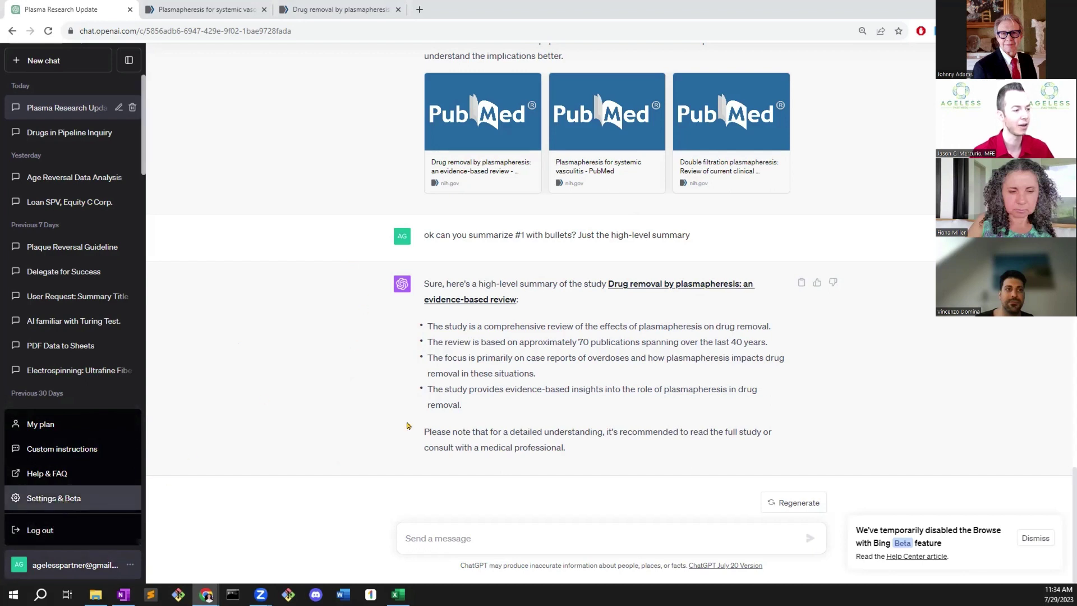
key(Return)
click(407, 275)
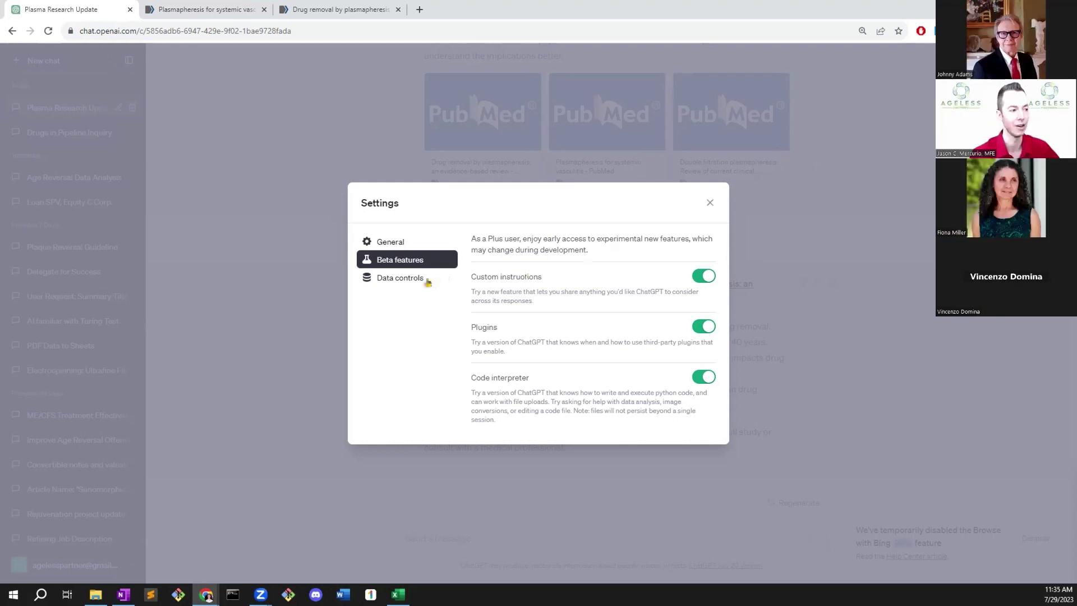
Review the General and Data controls settings, return to Beta features and close the settings
click(386, 242)
click(407, 278)
click(404, 279)
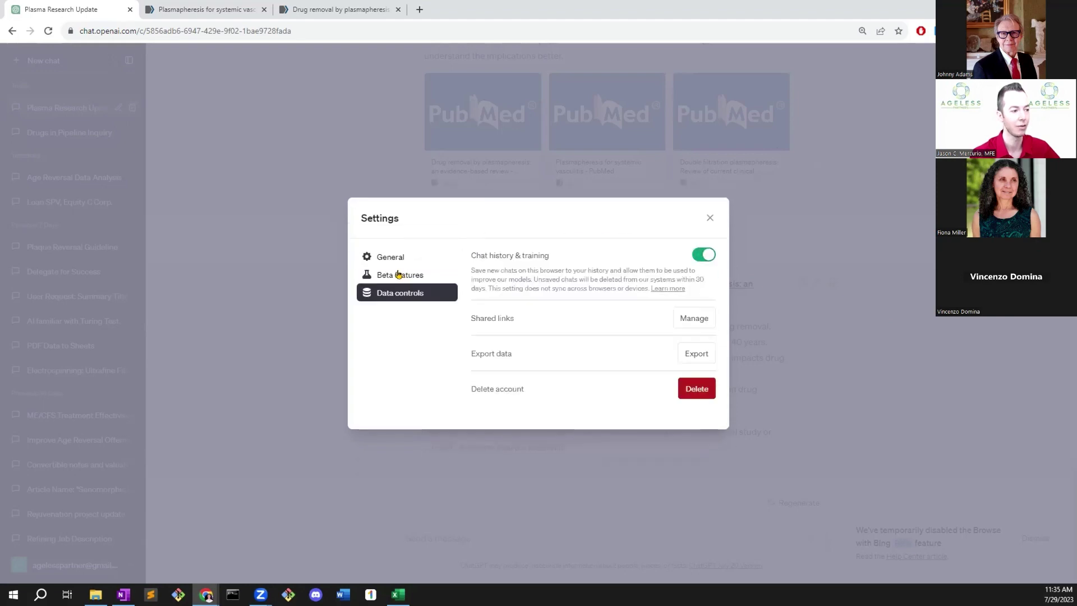
click(397, 274)
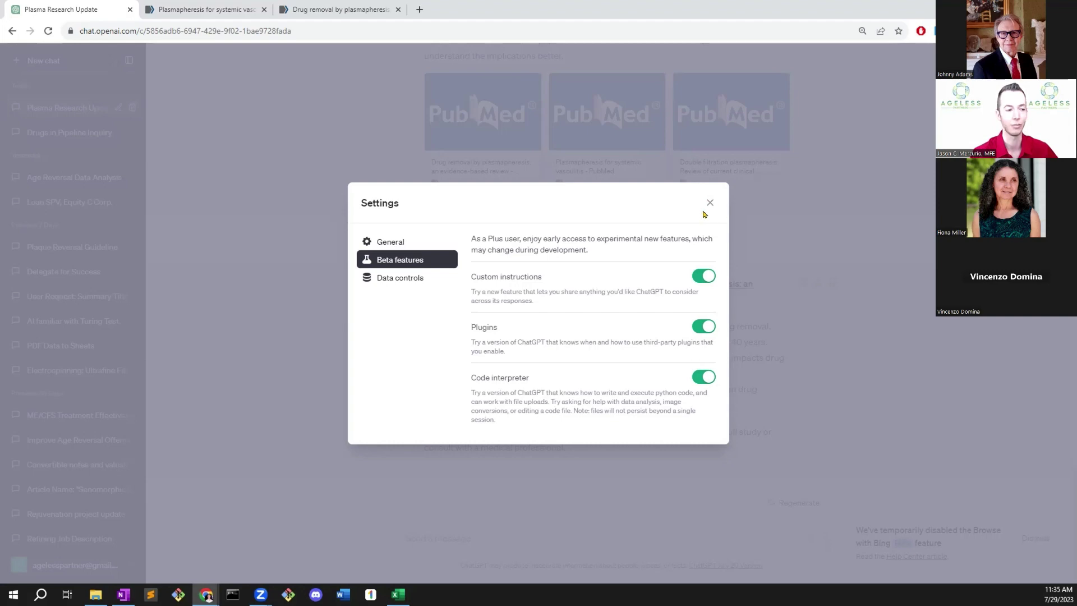
click(111, 527)
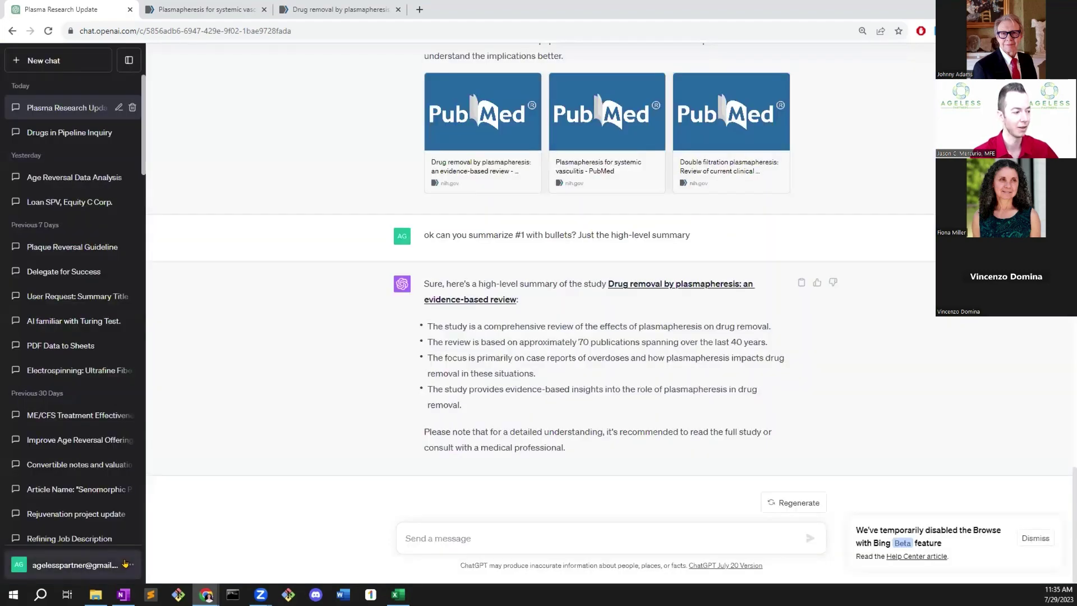
Review the custom instructions on background and preferred response style, and close them without saving
click(126, 563)
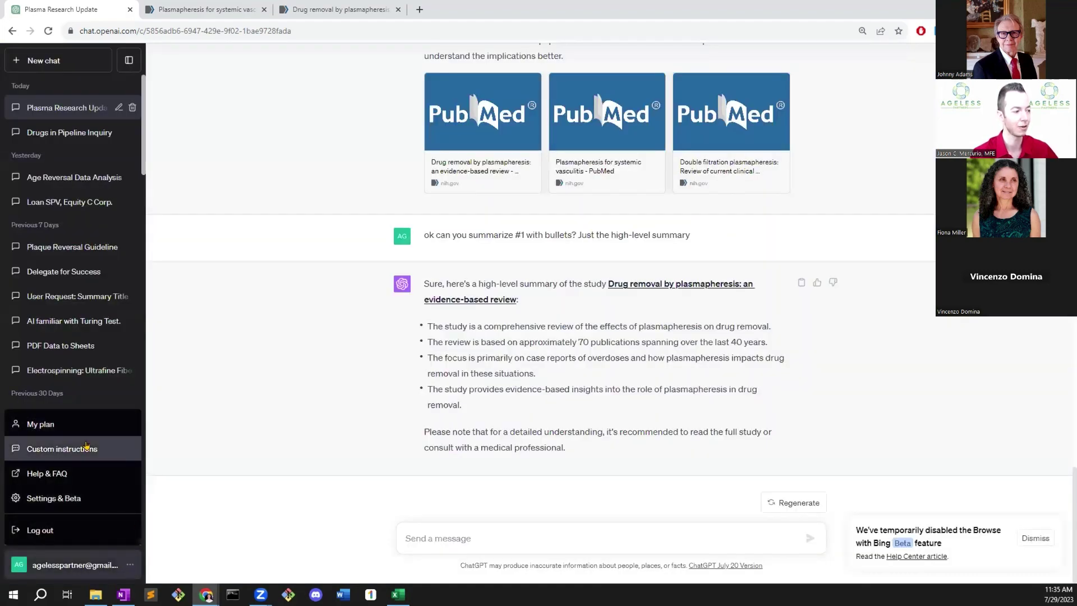
click(86, 447)
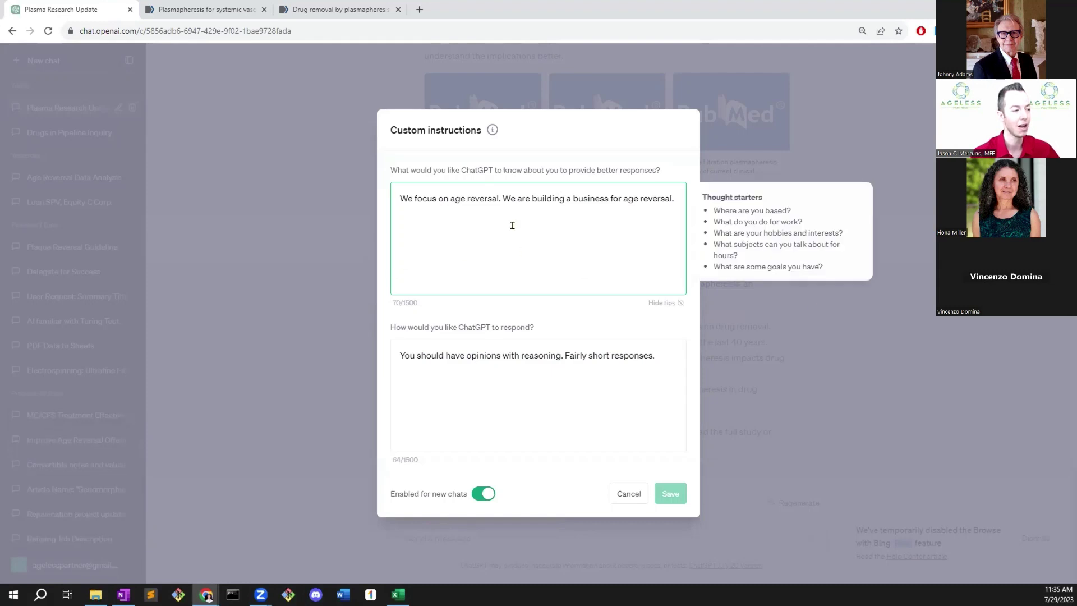
click(564, 200)
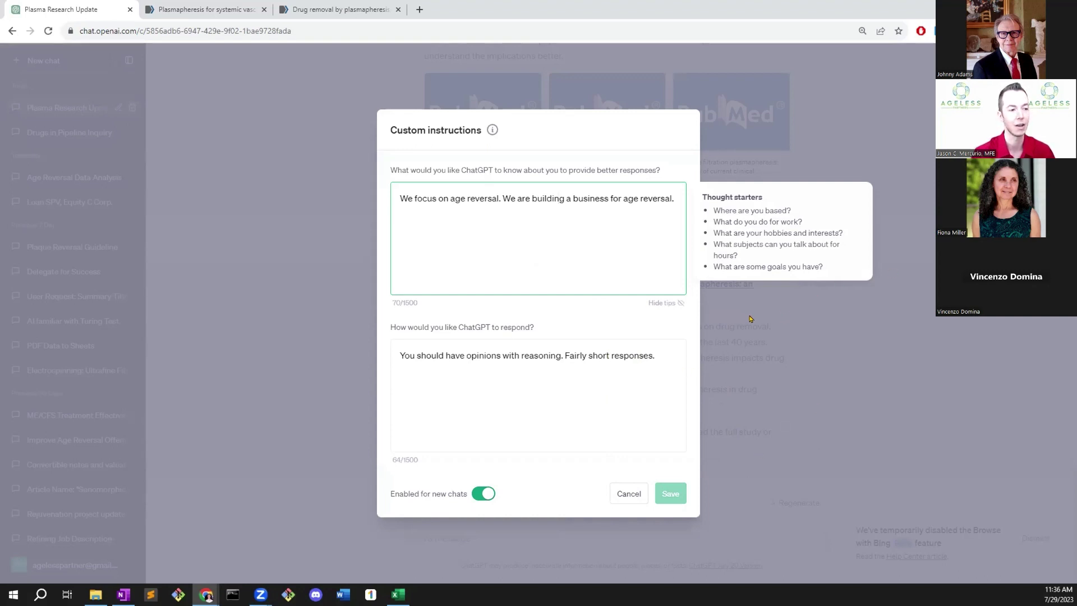
click(626, 492)
Find the question about five nightly supplements for age reversal in the conversation and highlight it
scroll(571, 327, up, 4)
scroll(619, 300, up, 10)
scroll(620, 300, down, 5)
scroll(628, 302, up, 1)
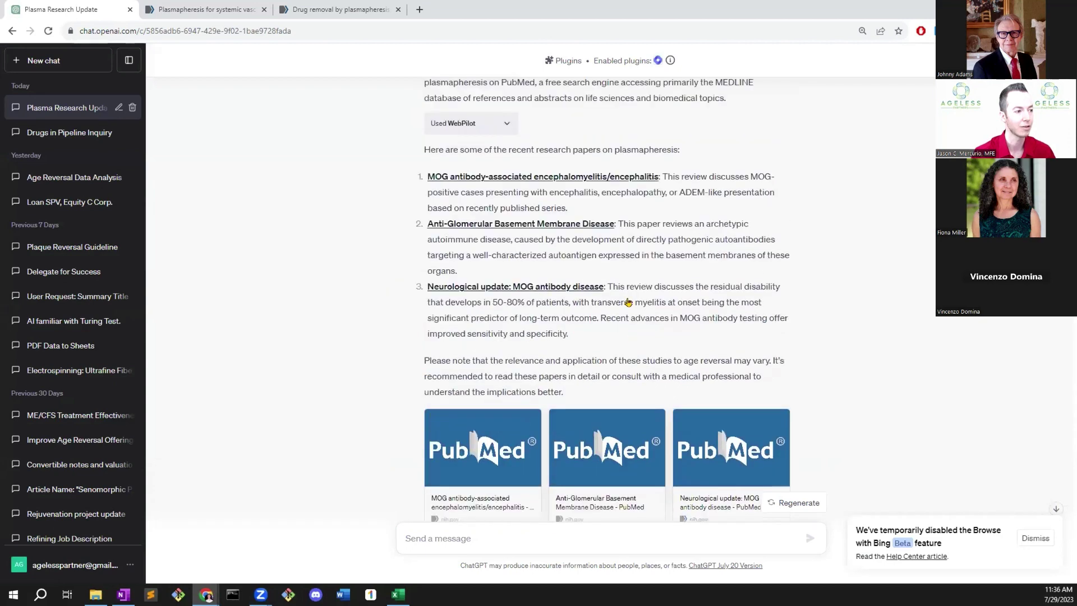
scroll(617, 303, down, 8)
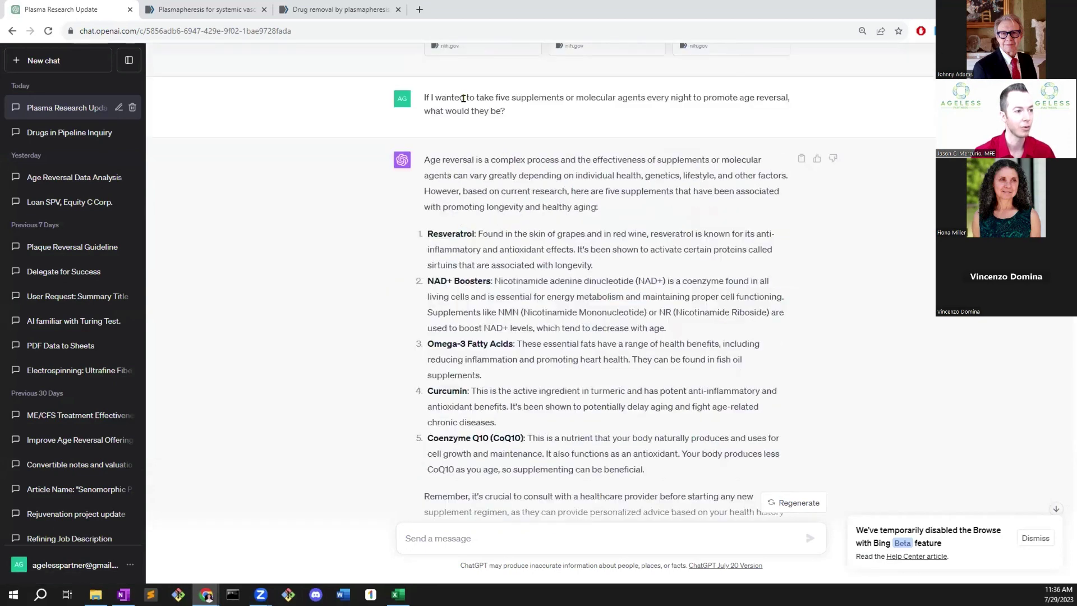
drag(500, 111, 423, 121)
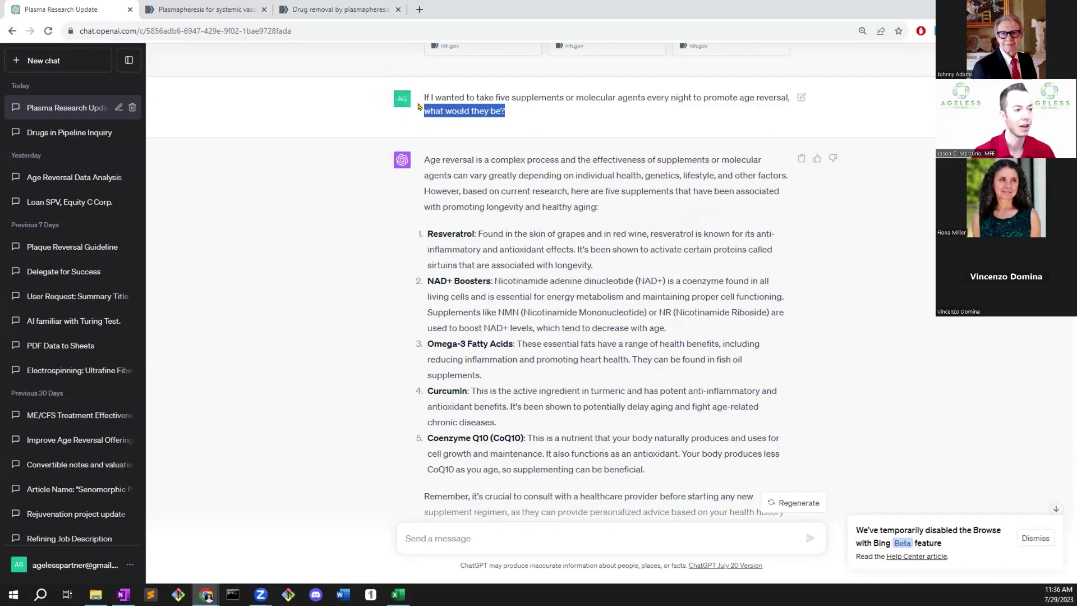
triple_click(418, 106)
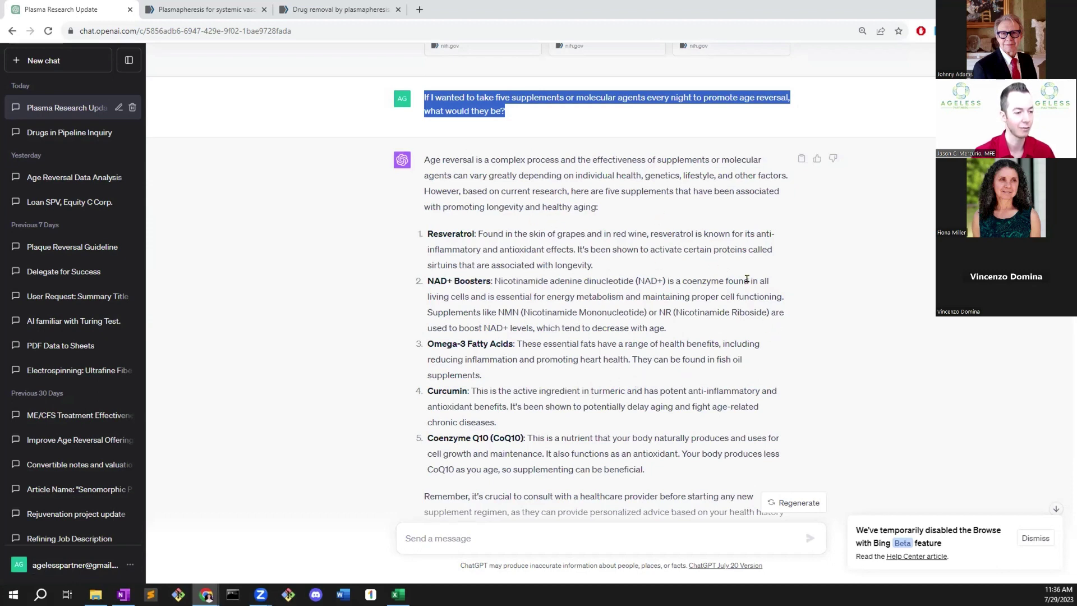
Read through the suggested supplements and the follow-up answer to "can you give me some better ones"
scroll(634, 303, down, 5)
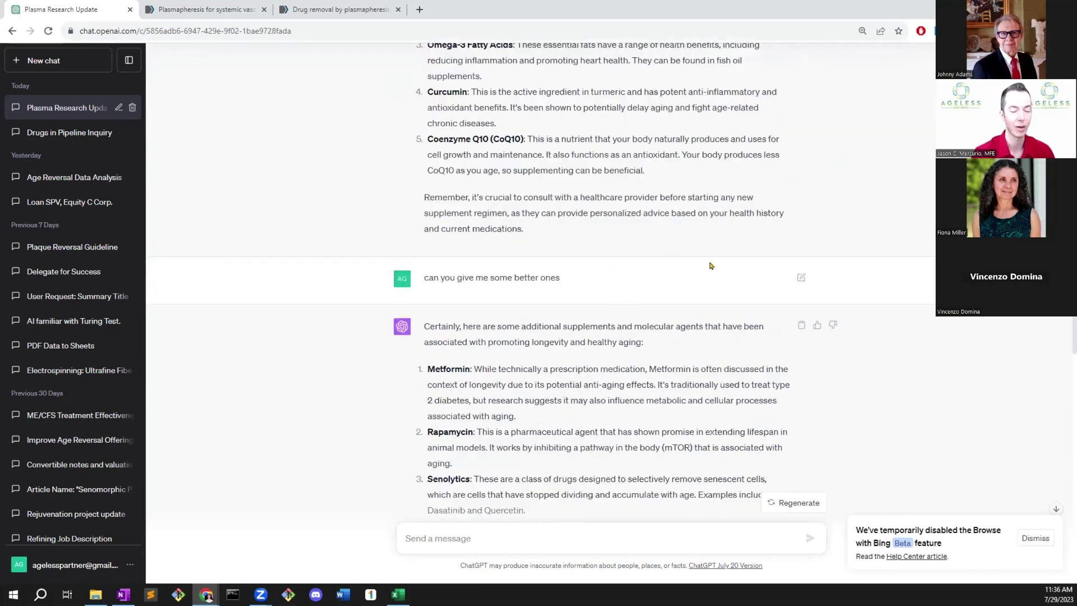
scroll(753, 227, down, 5)
scroll(753, 227, up, 5)
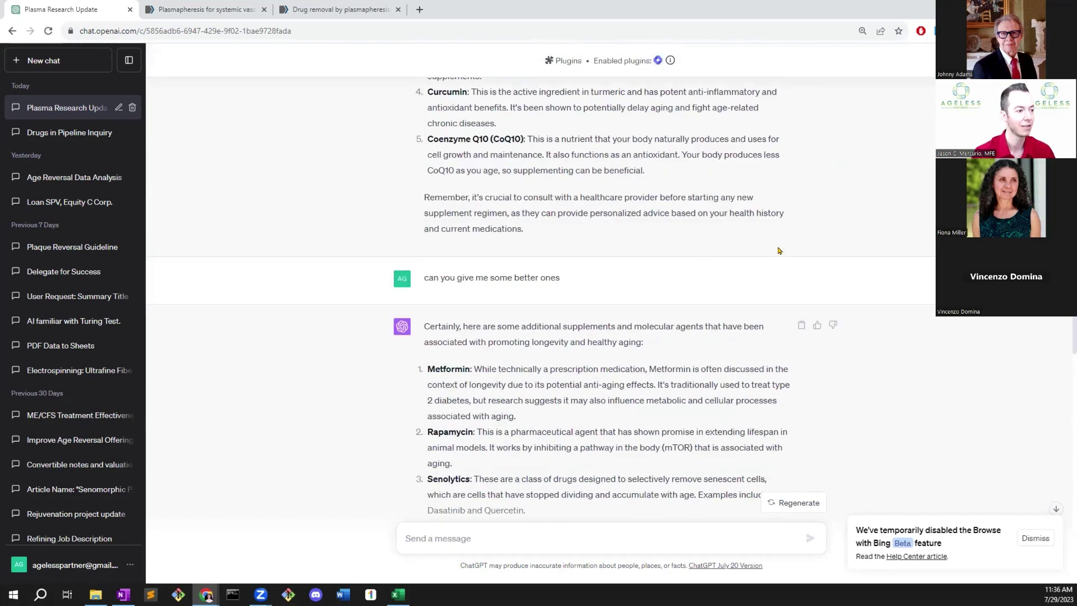
scroll(776, 256, down, 5)
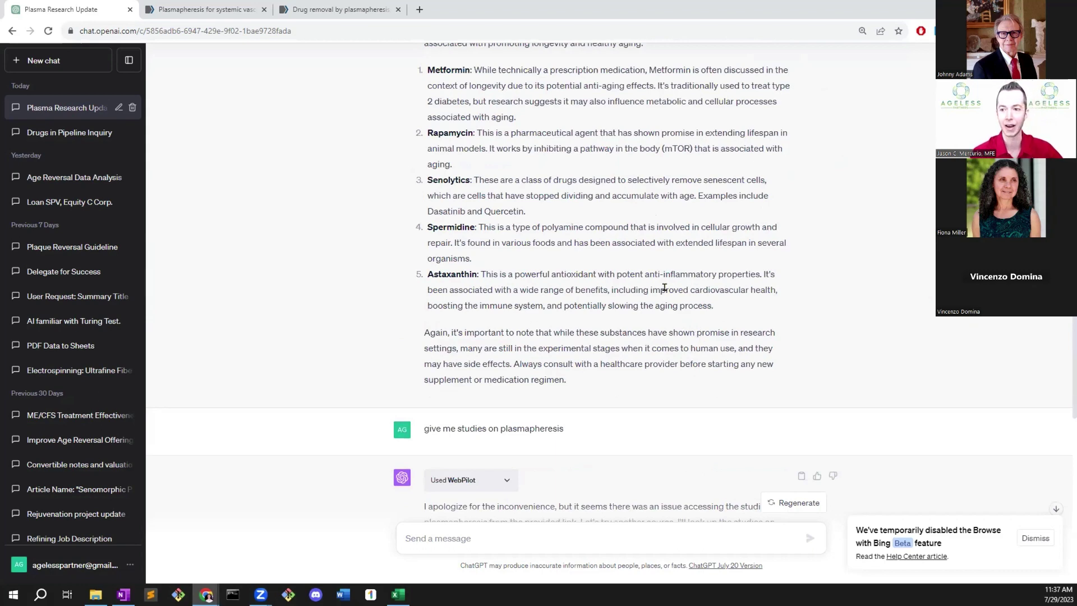
scroll(680, 332, down, 5)
scroll(664, 236, up, 5)
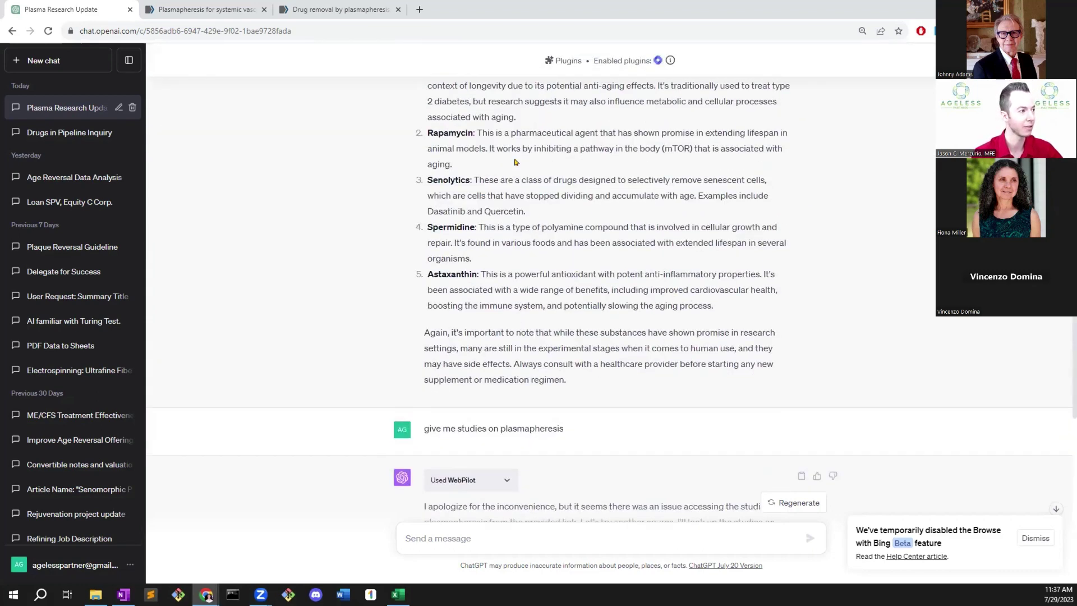
Review the answer listing plasmapheresis studies and highlight "plasmapheresis" in the prompt that requested them
scroll(628, 197, down, 5)
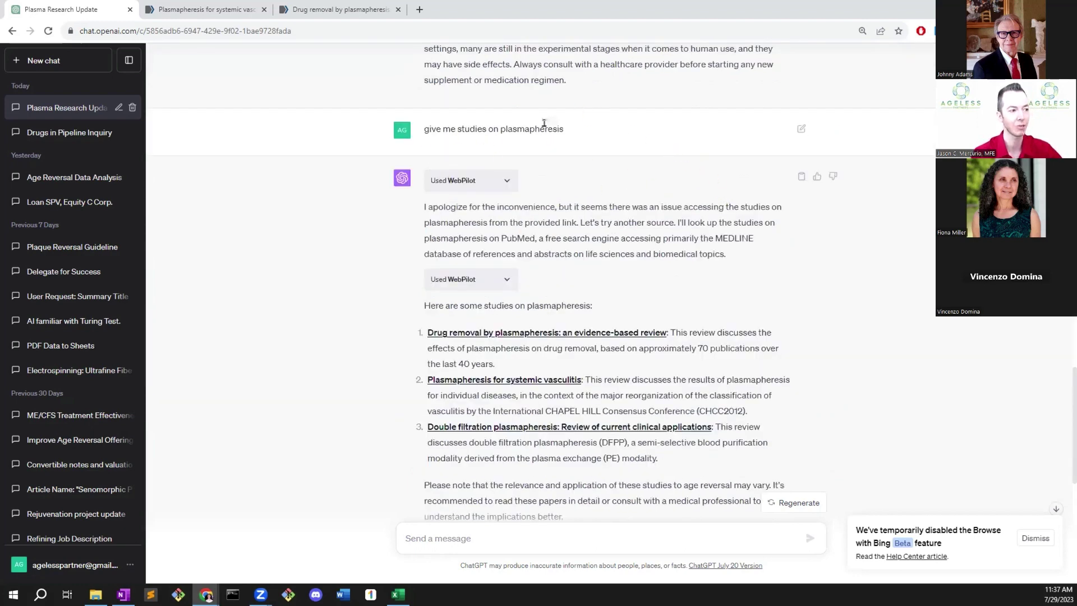
scroll(589, 174, down, 5)
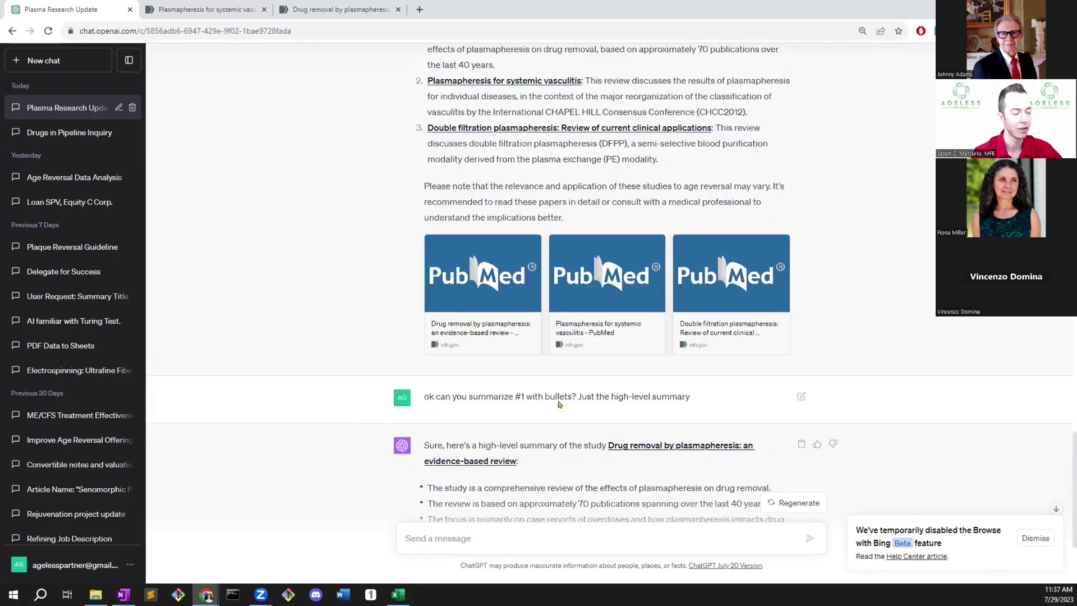
scroll(615, 403, up, 5)
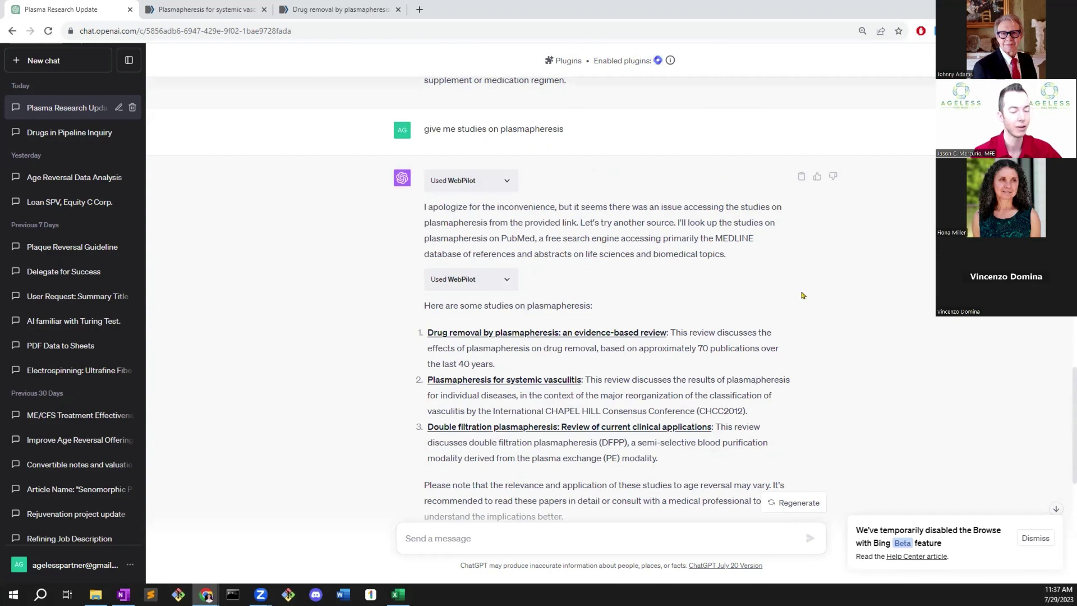
double_click(521, 129)
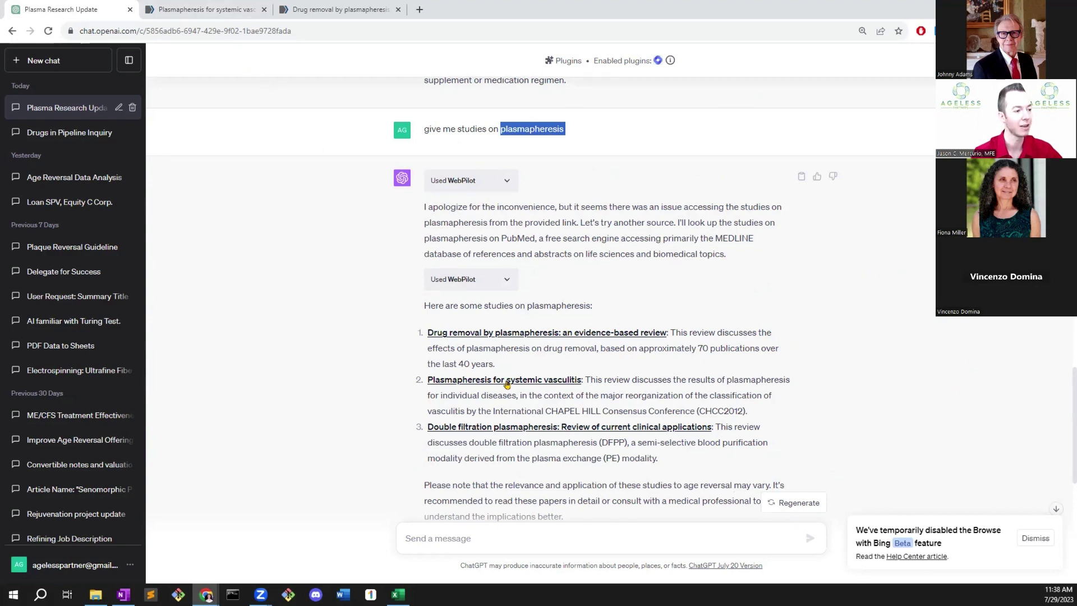
View the PubMed page for "Plasmapheresis for systemic vasculitis" and return to the bulleted study summary in the chat
click(213, 10)
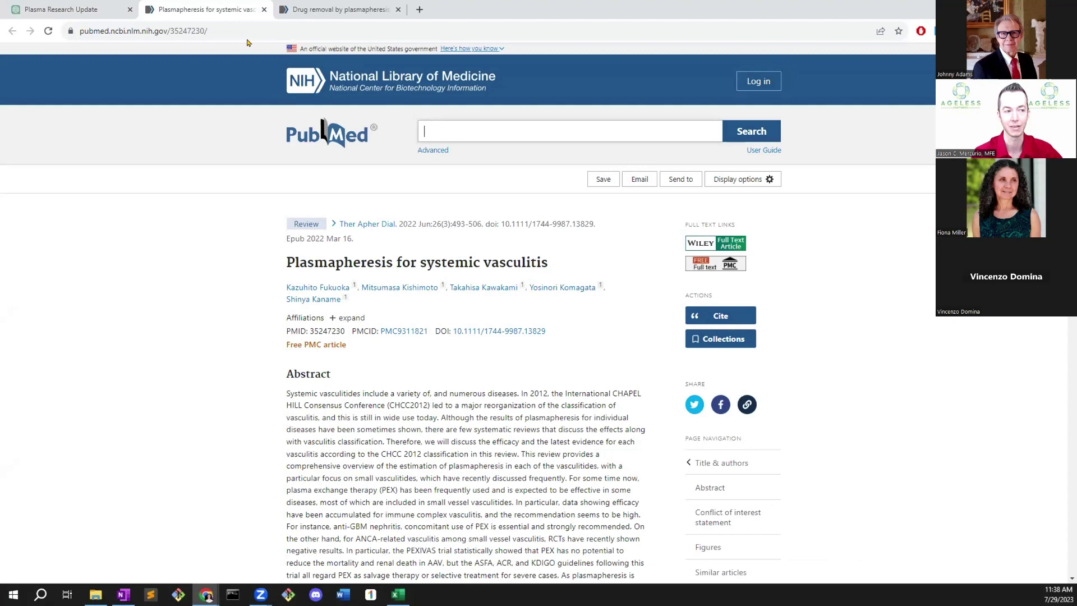
click(78, 9)
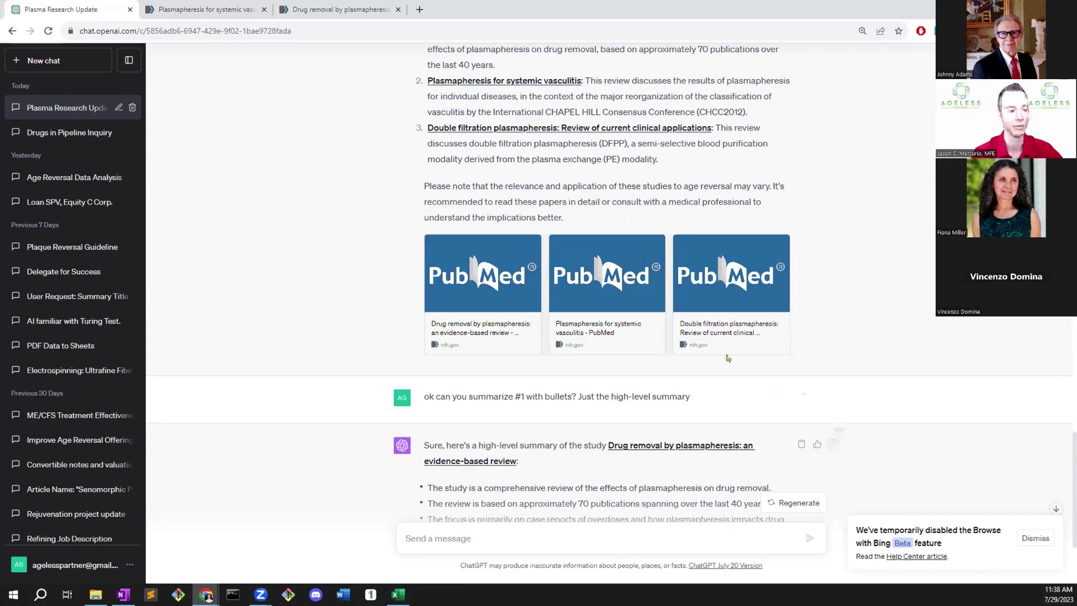
scroll(550, 380, down, 3)
scroll(568, 314, up, 5)
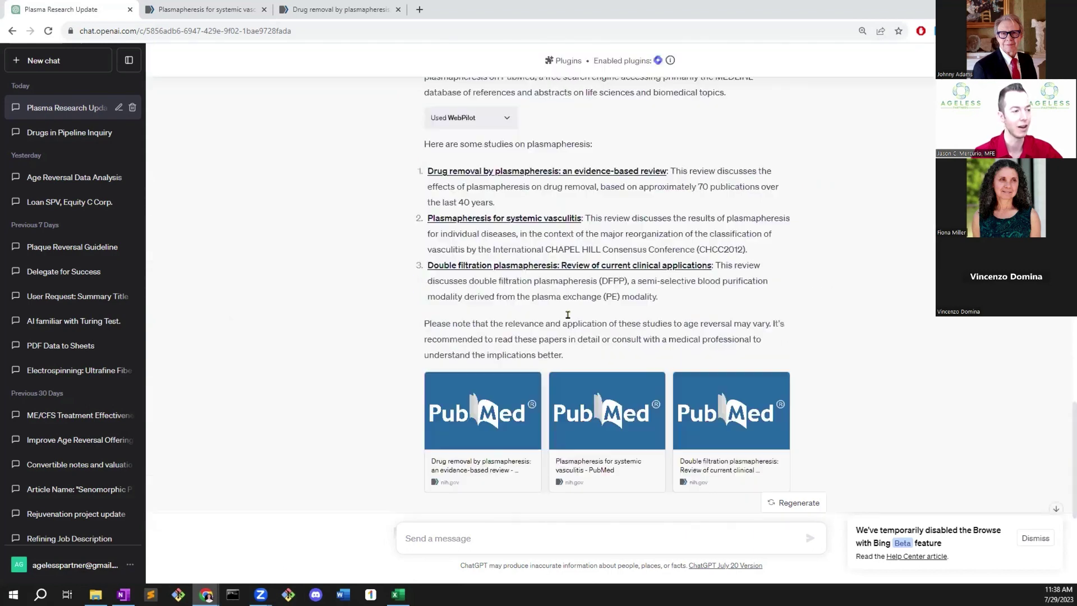
scroll(513, 420, down, 5)
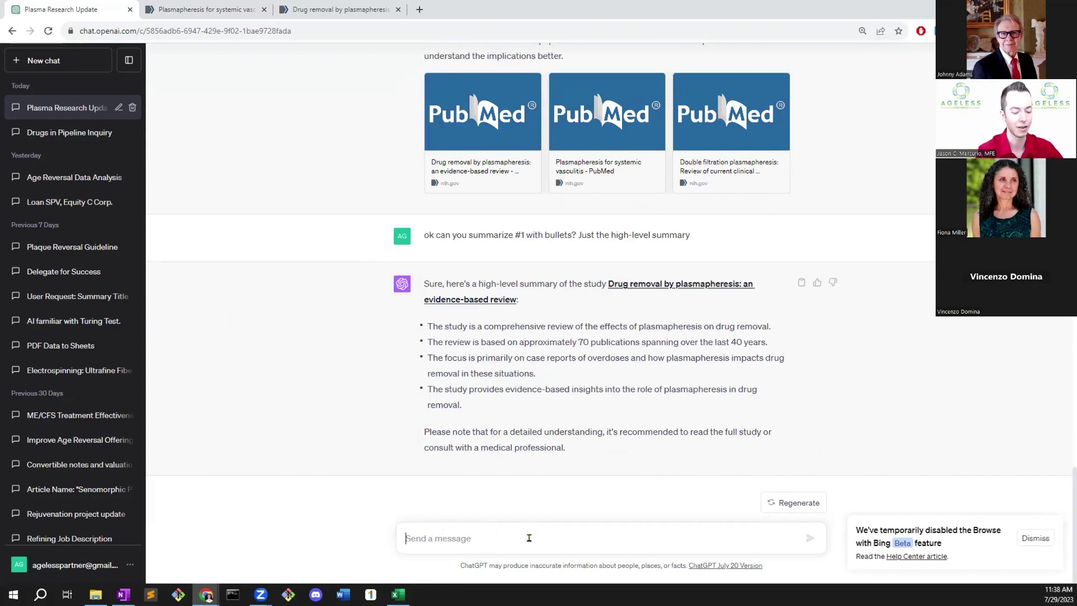
Ask ChatGPT "can you give me information on similar procedures for age reversal" and review the answer
text(can you give me i)
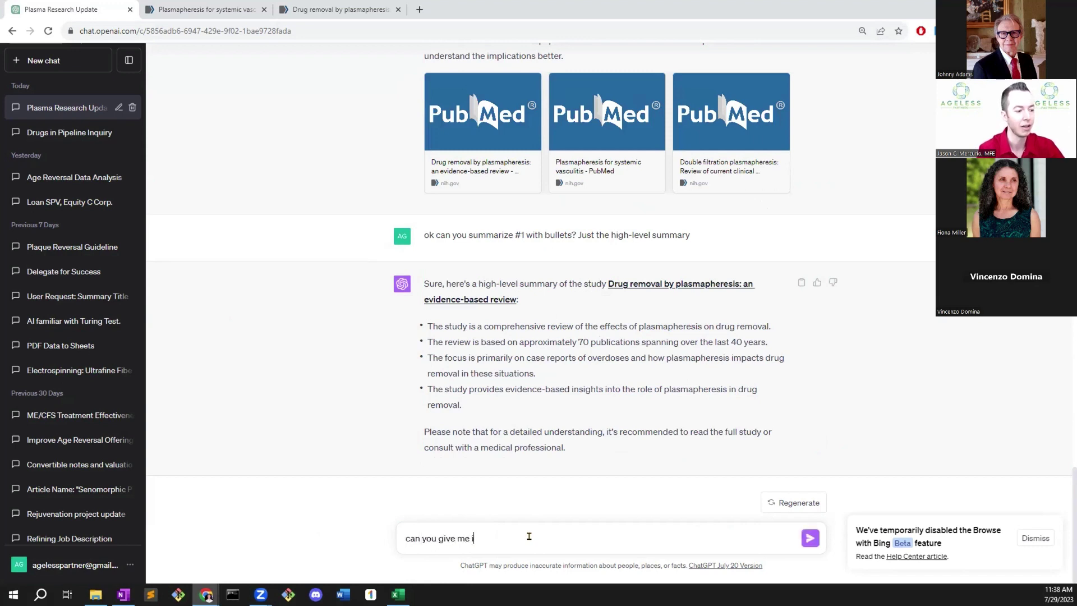
text(nformation on)
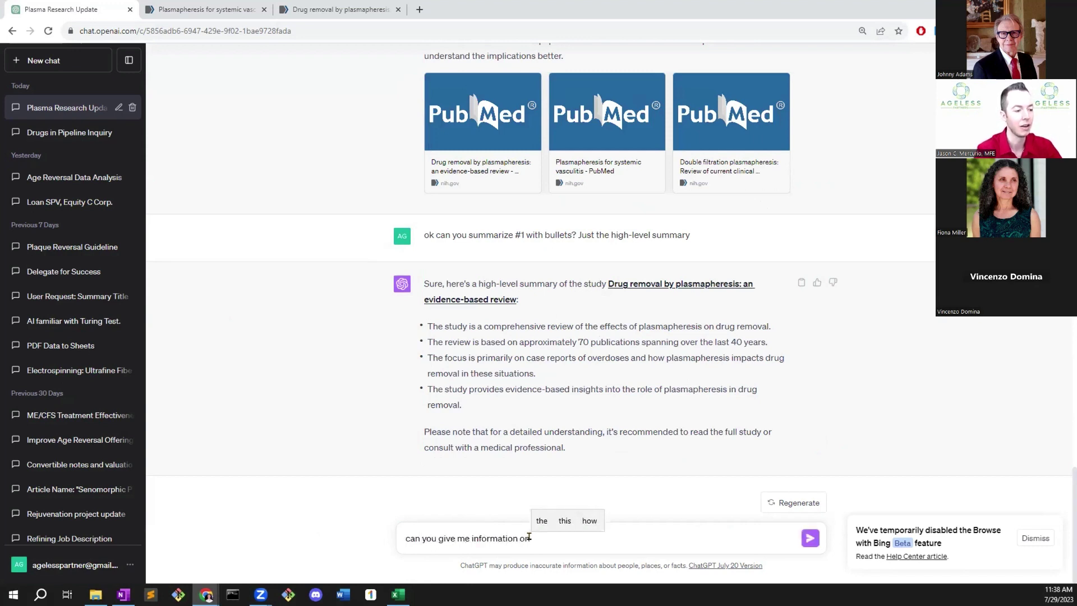
text( similar pro)
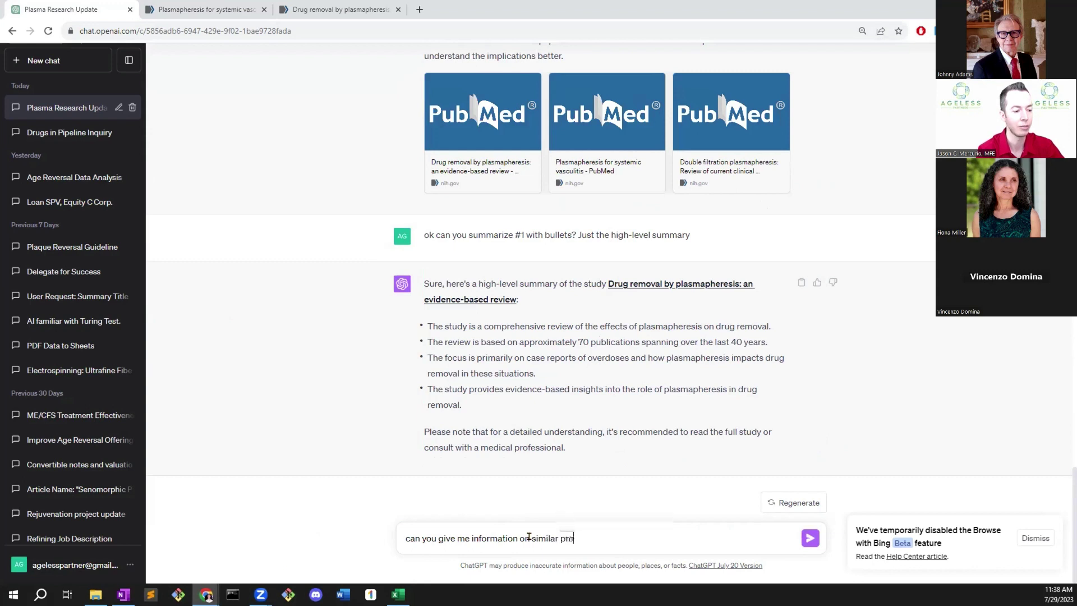
text(cedures for age reversal)
key(Return)
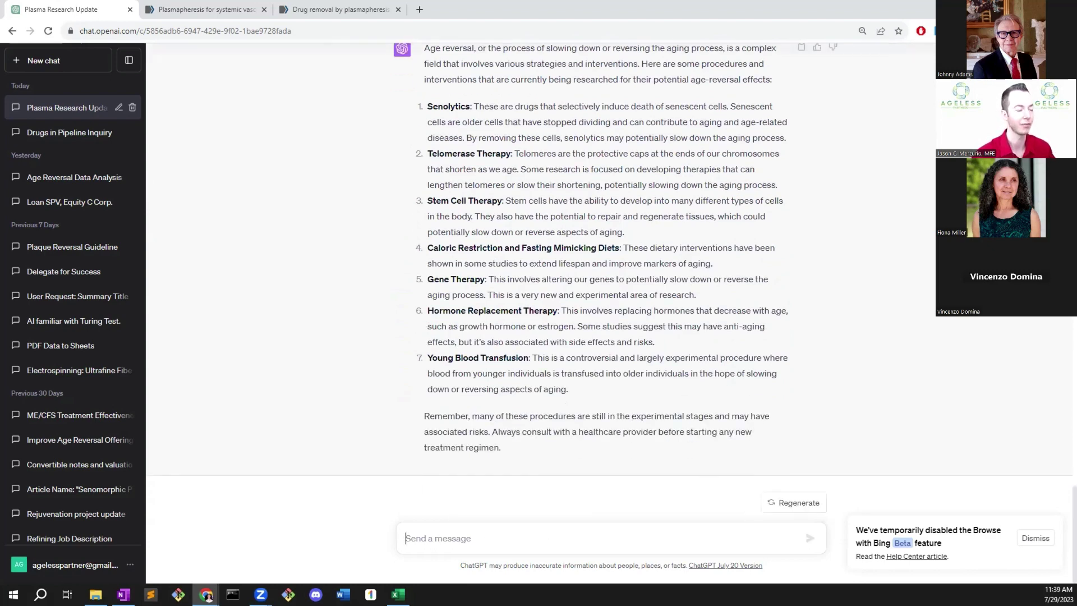
scroll(517, 412, up, 6)
scroll(561, 457, down, 6)
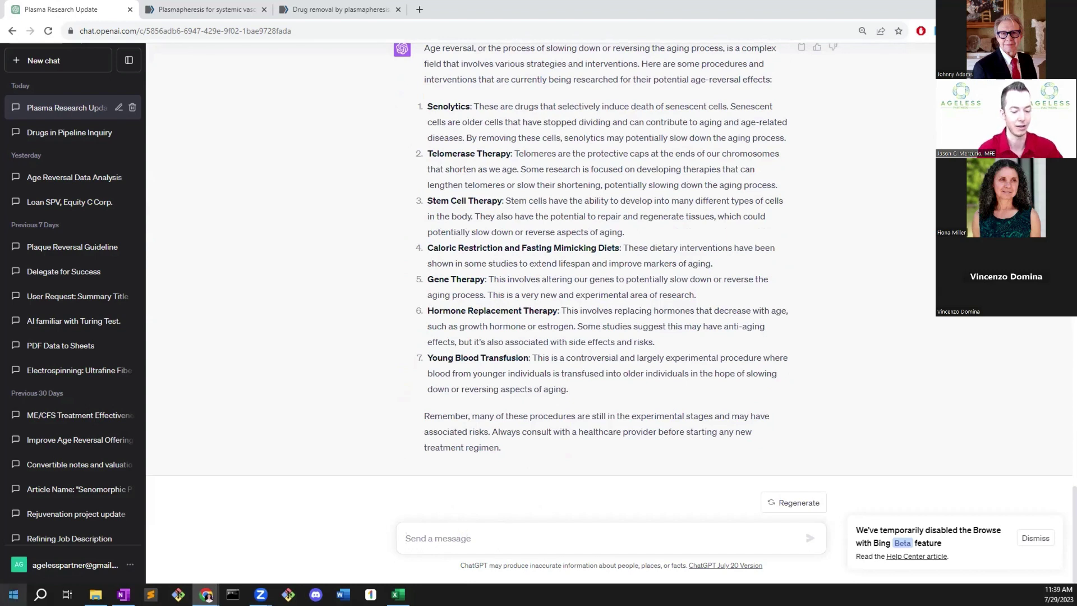
Ask "give me studies on gene therapy recent ones", view the first listed study's PubMed page and return to the chat
text(give me s)
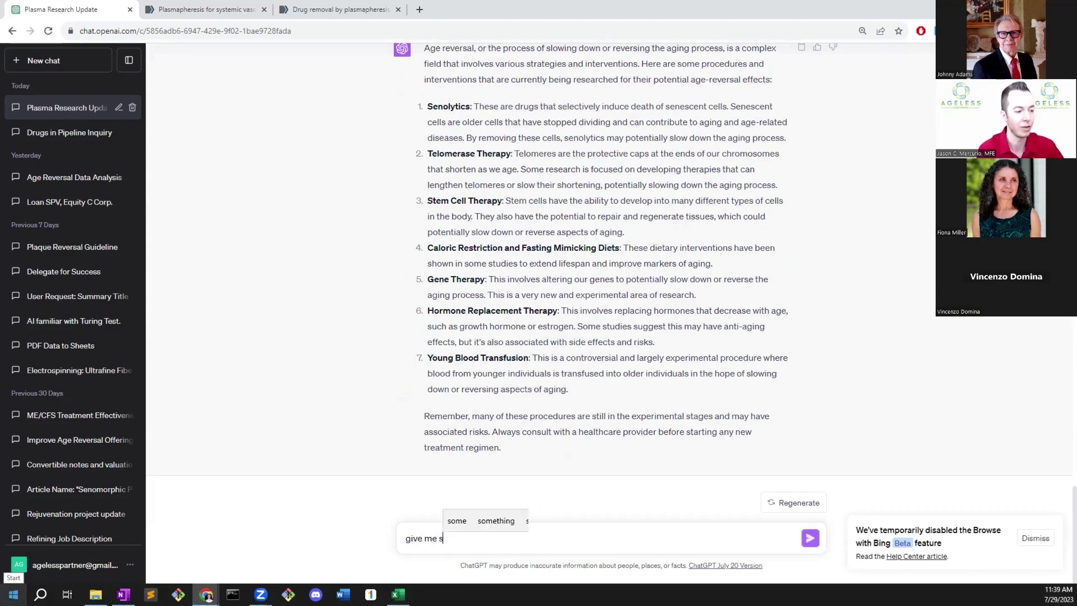
text(tudies on gene therapy )
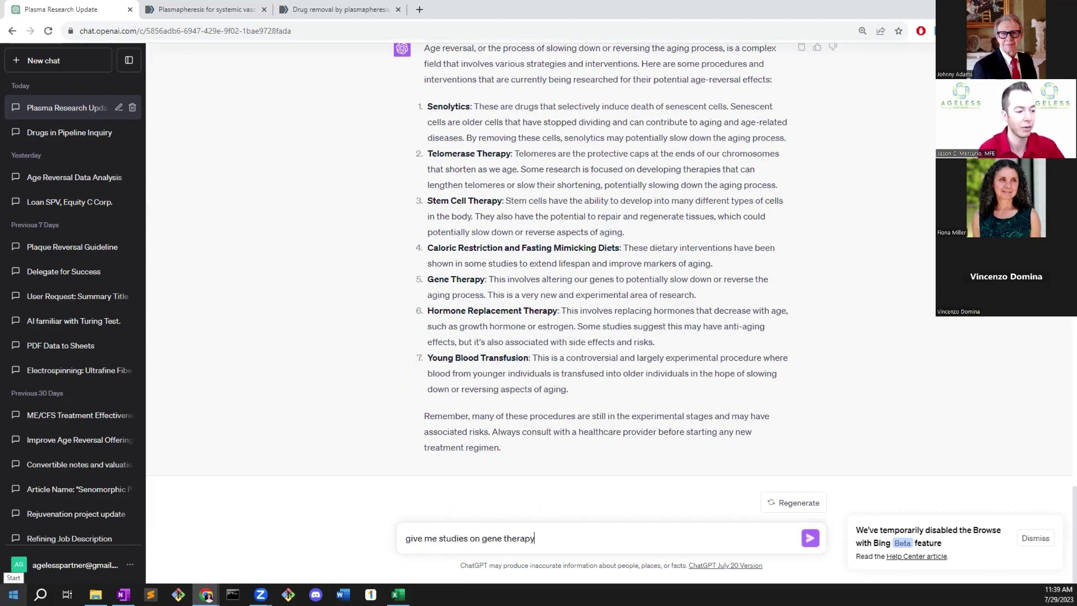
text(recent ones)
key(Return)
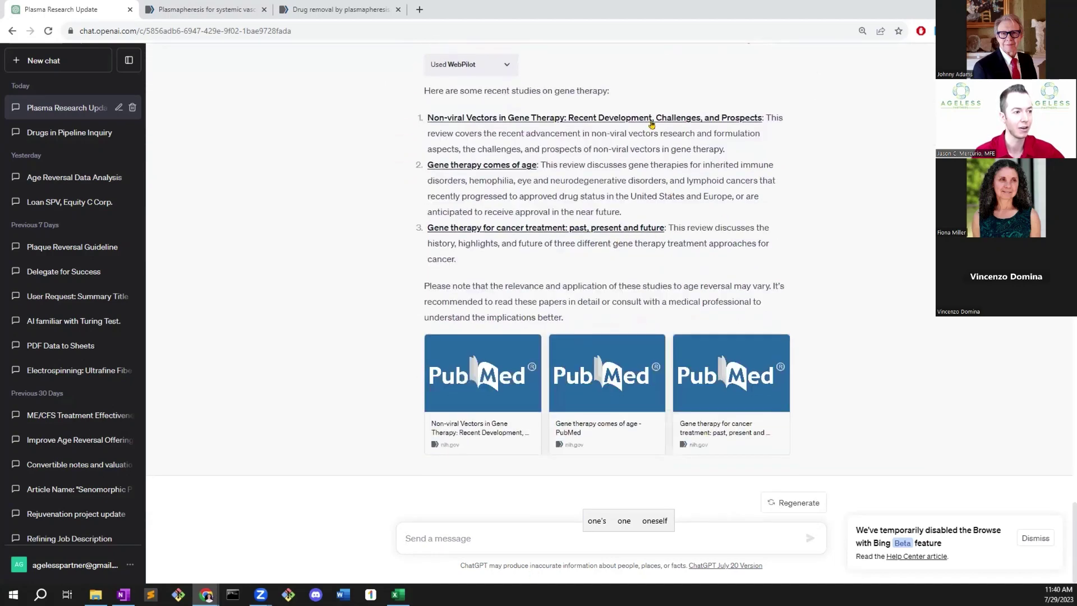
click(651, 119)
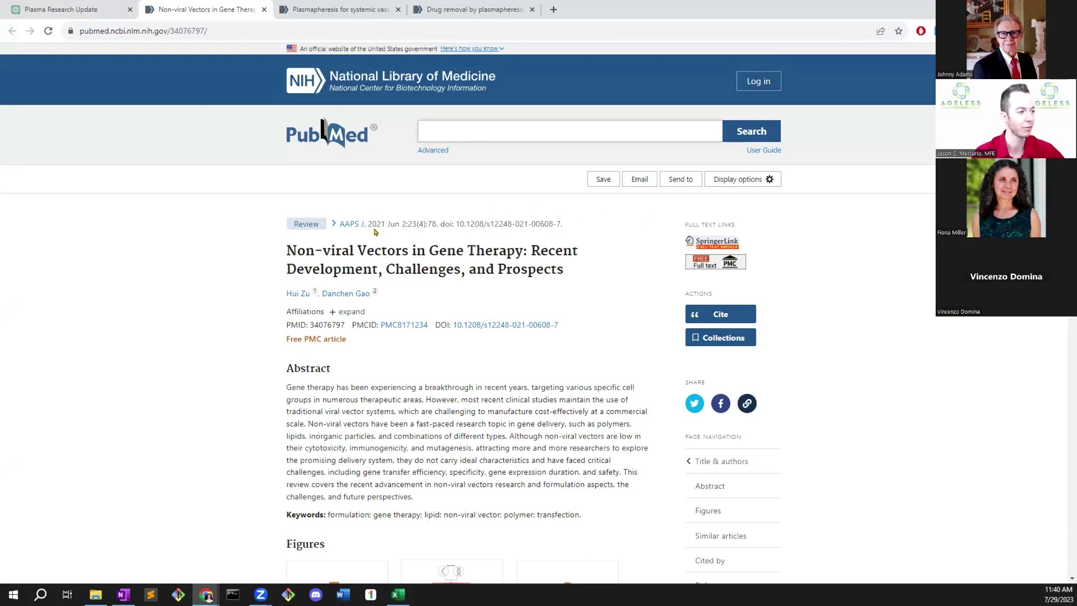
click(101, 10)
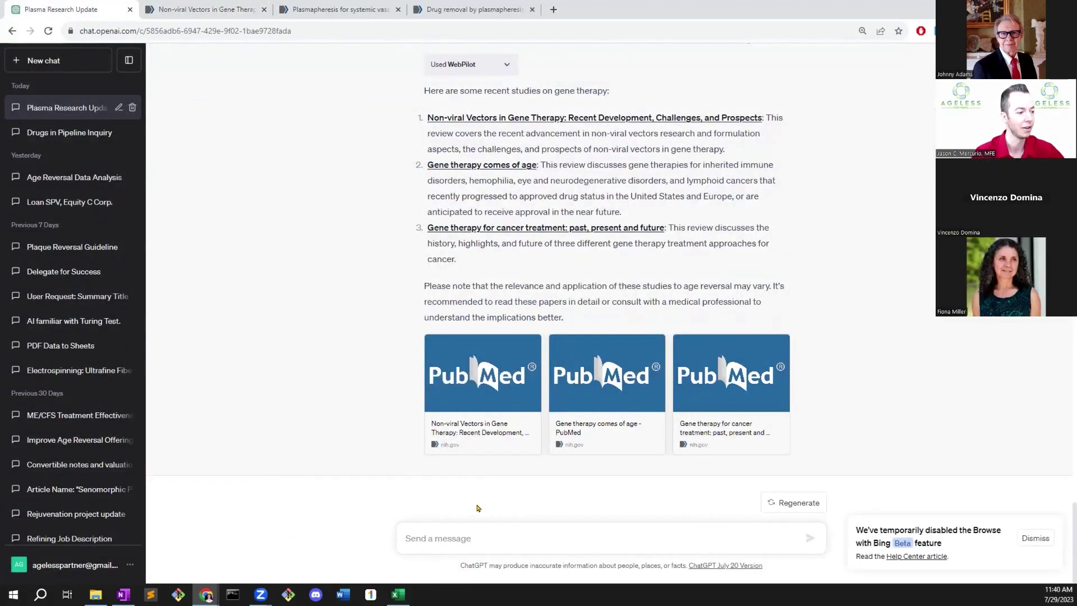
Send the prompt "summarize #1 give me the high level details in bullet format and tell me the insights on how it can slow down my aging"
click(467, 537)
text(summarize #)
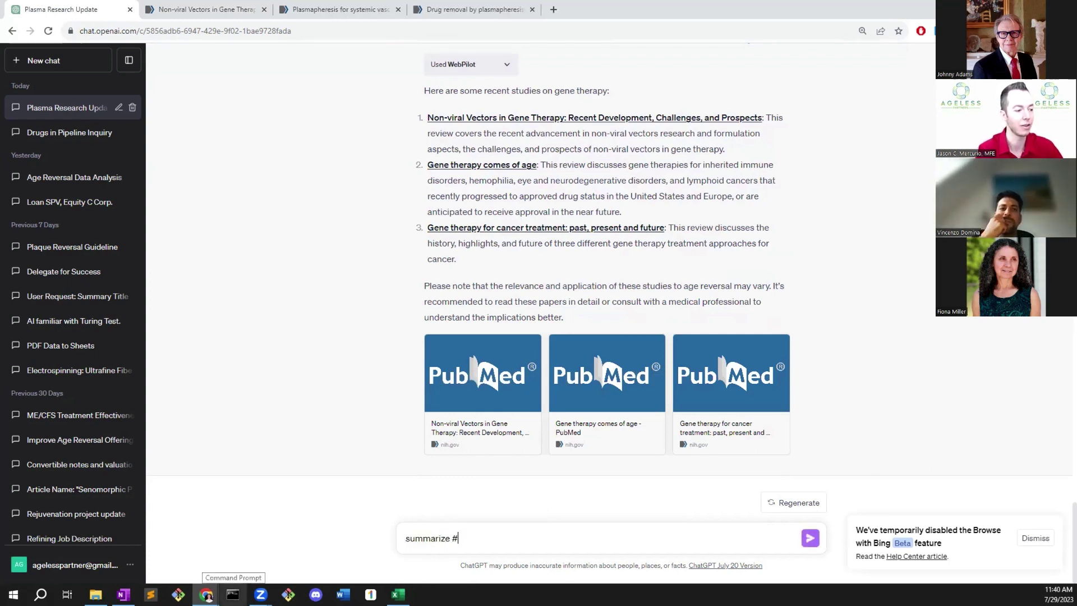
text(1 give me )
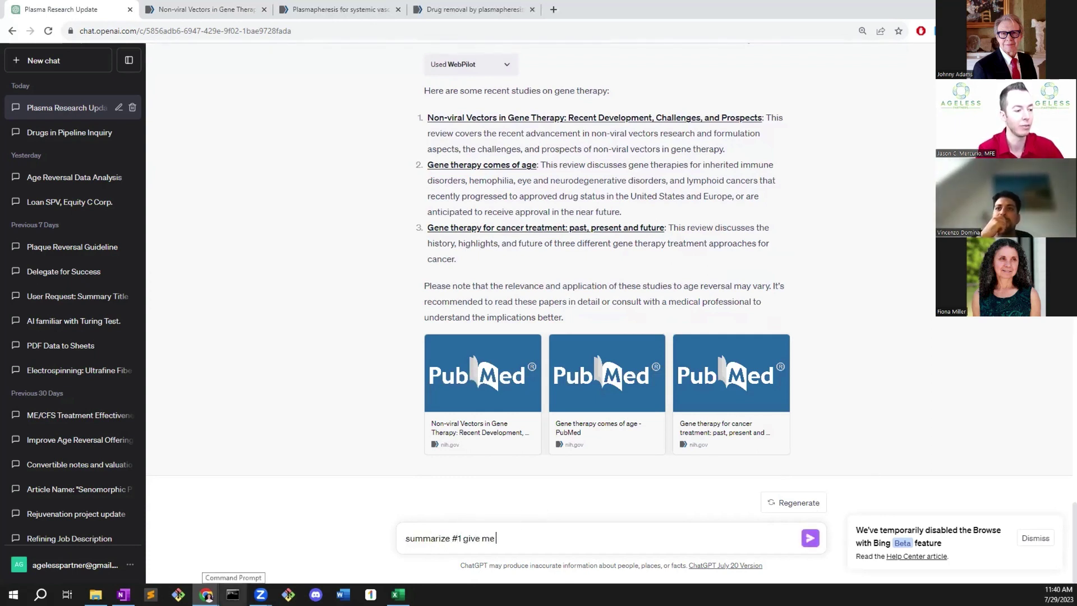
text(the high level detai)
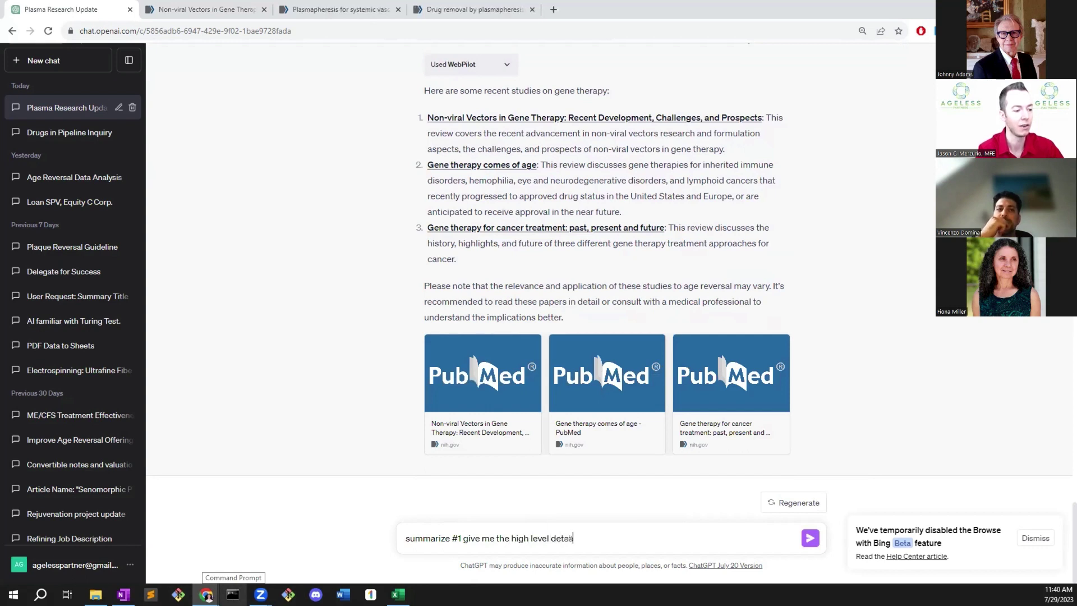
text(ls in bullet format and tell me the inss)
key(BackSpace)
text(ights on)
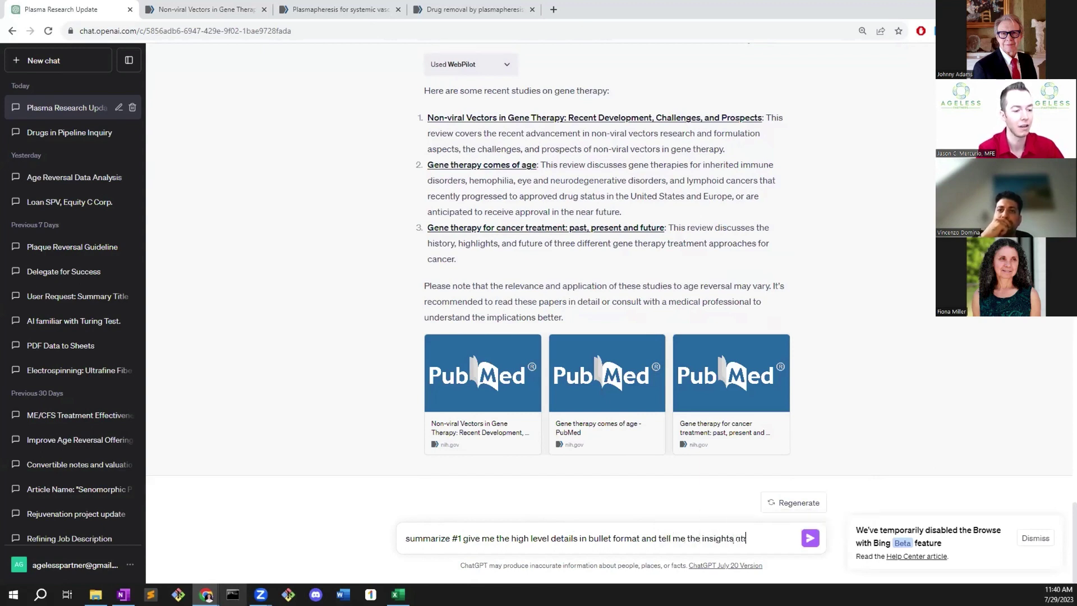
text( how it can slow dow)
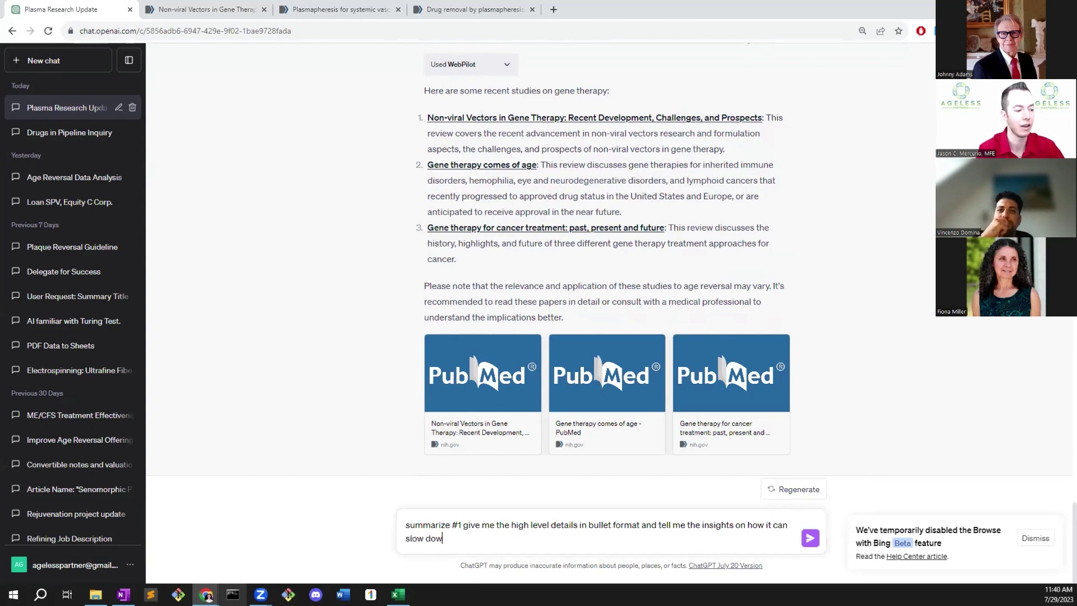
text(n my aging)
key(Return)
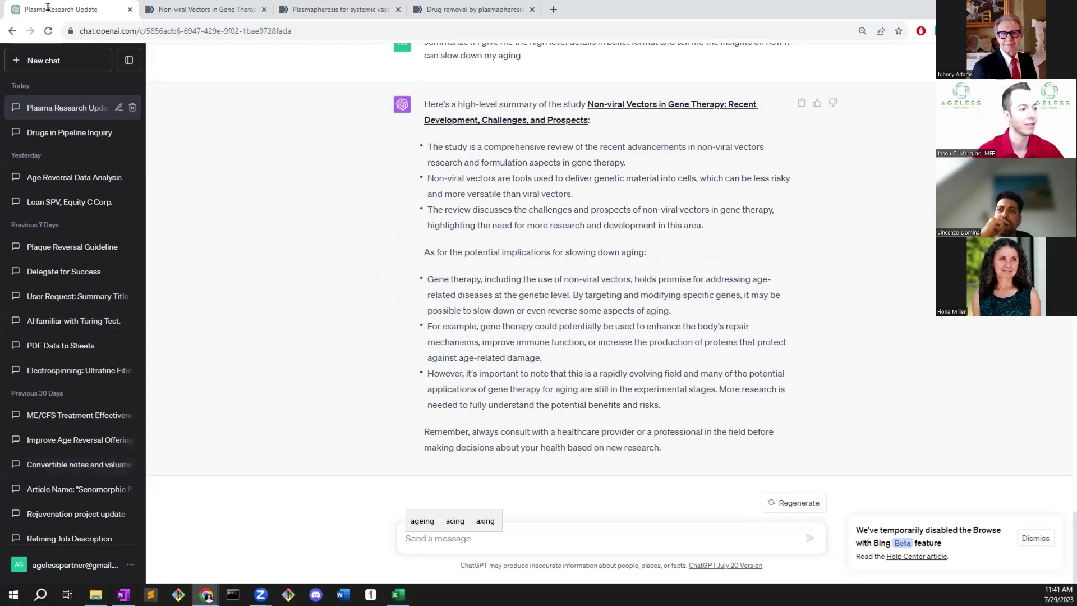
Review the summary of the non-viral vectors study, highlighting the bullet on delivery tools, the aging implications line and the experimental-stage caveat
drag(638, 163, 405, 161)
click(574, 246)
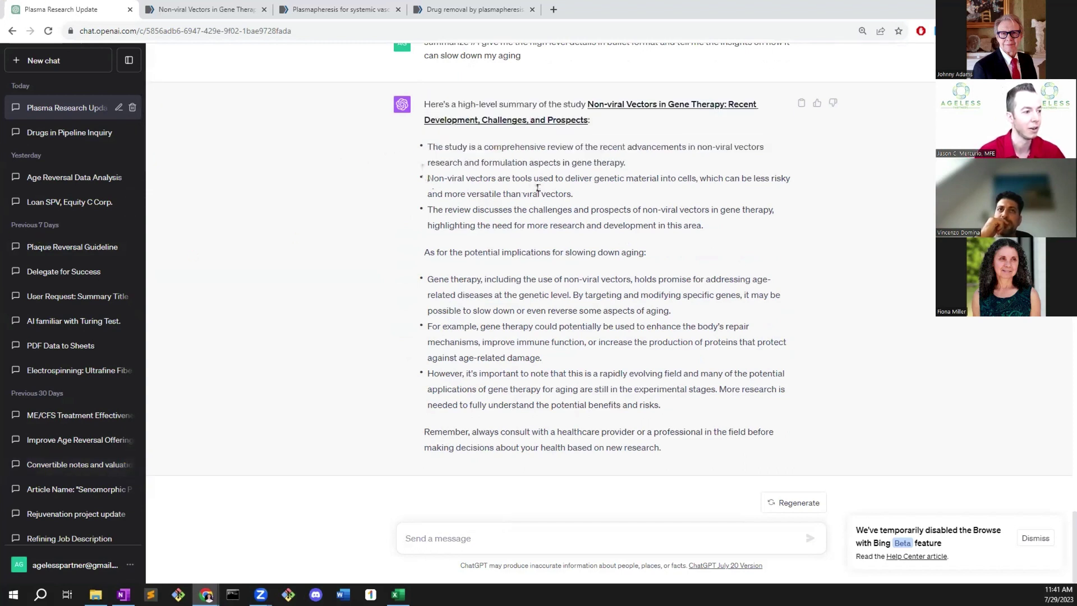
drag(423, 178, 628, 196)
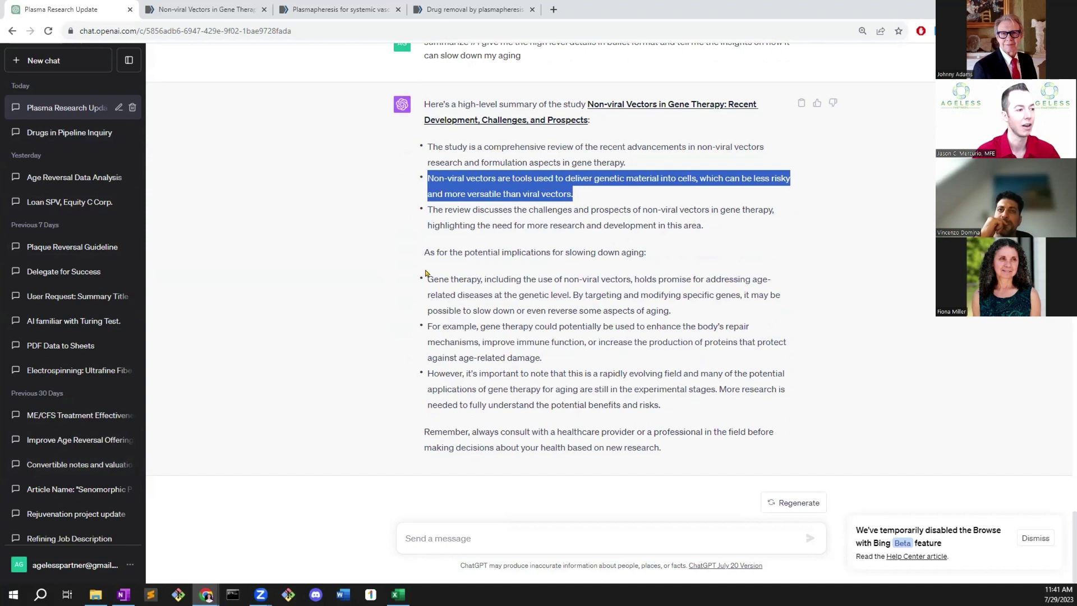
drag(675, 256, 420, 255)
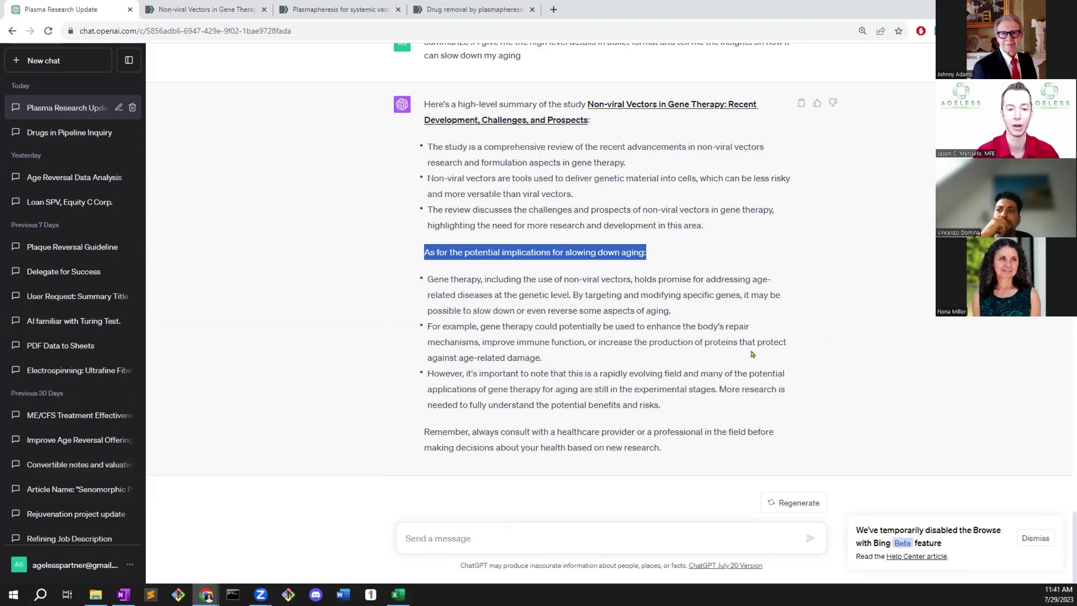
click(635, 322)
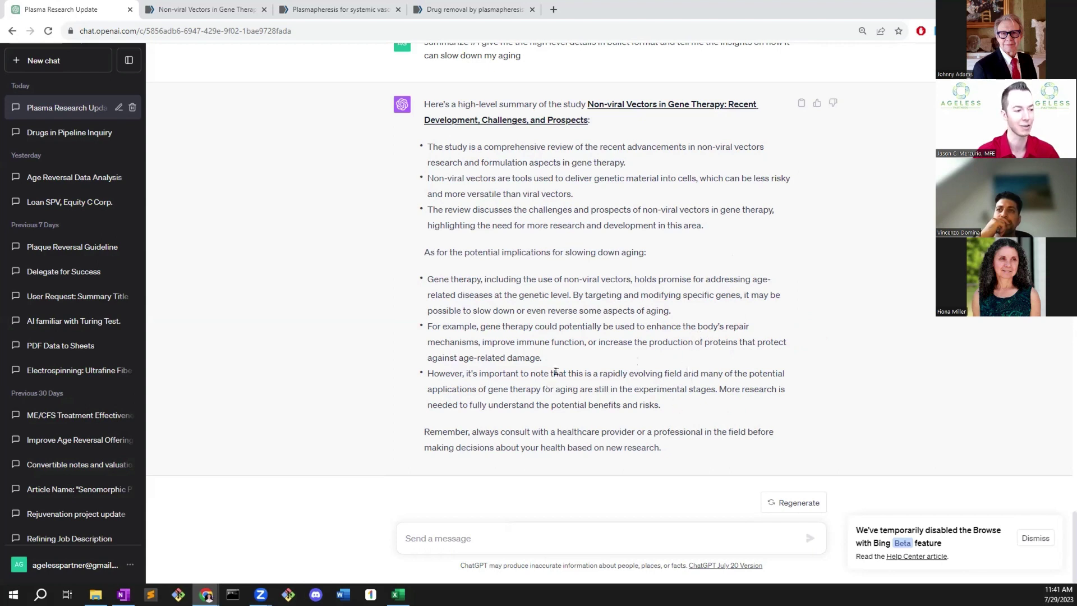
drag(672, 410, 421, 377)
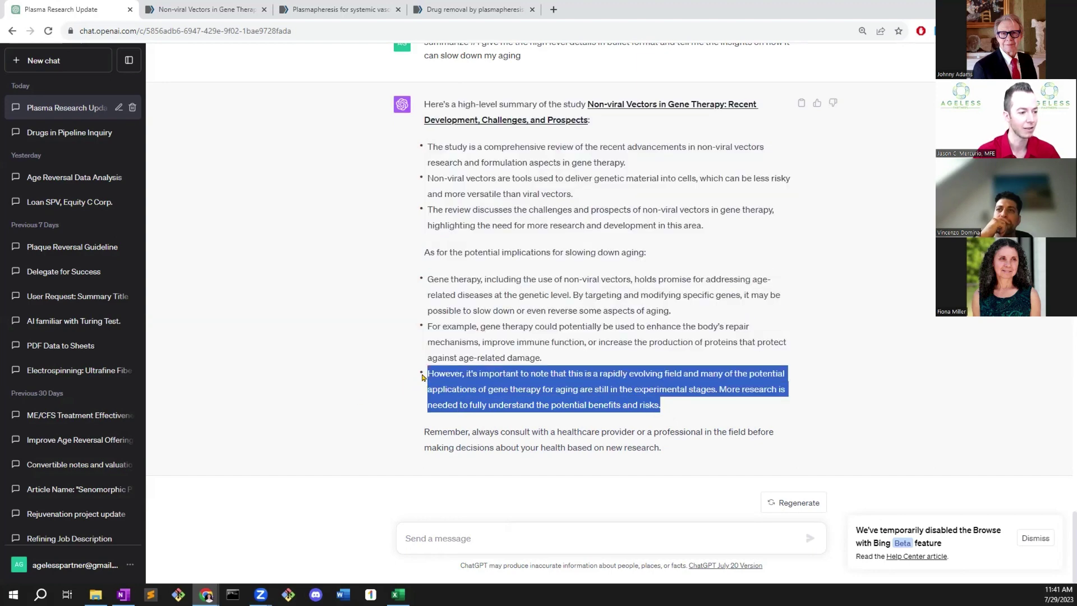
click(725, 425)
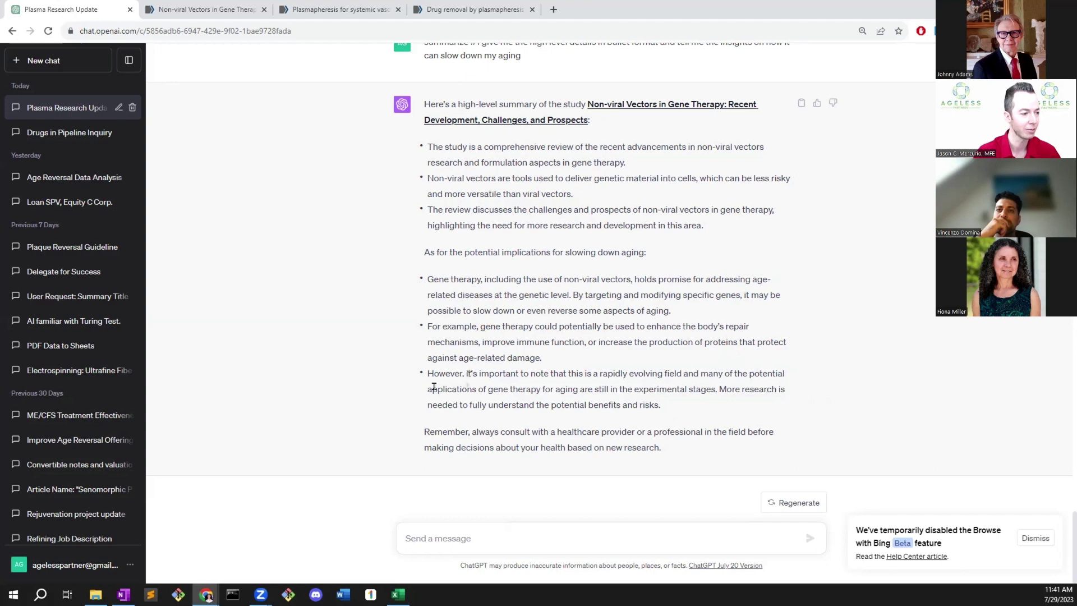
drag(543, 389, 717, 388)
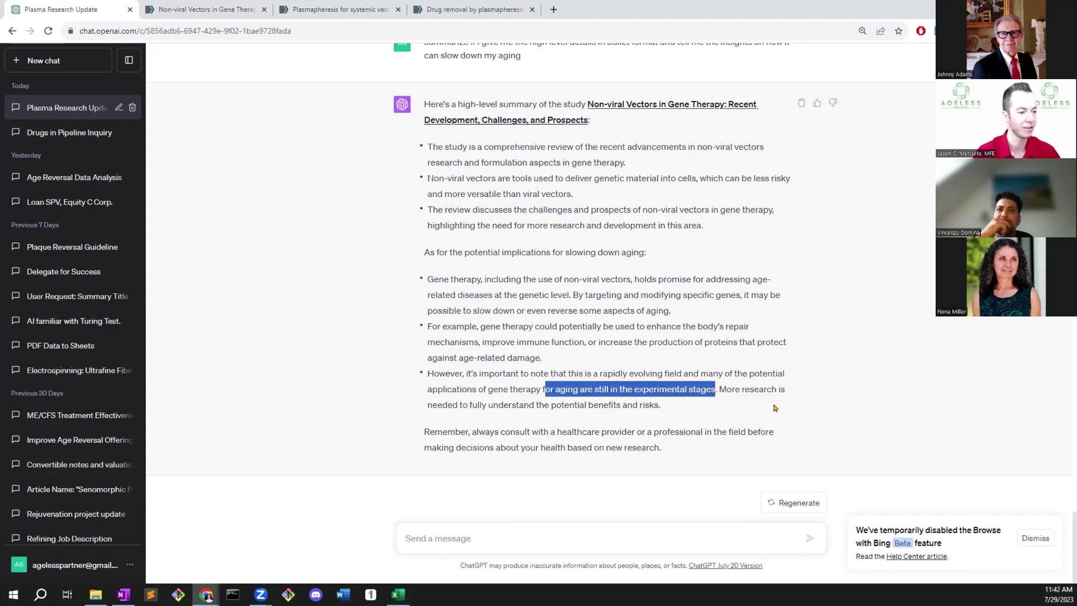
click(699, 388)
double_click(708, 384)
click(787, 386)
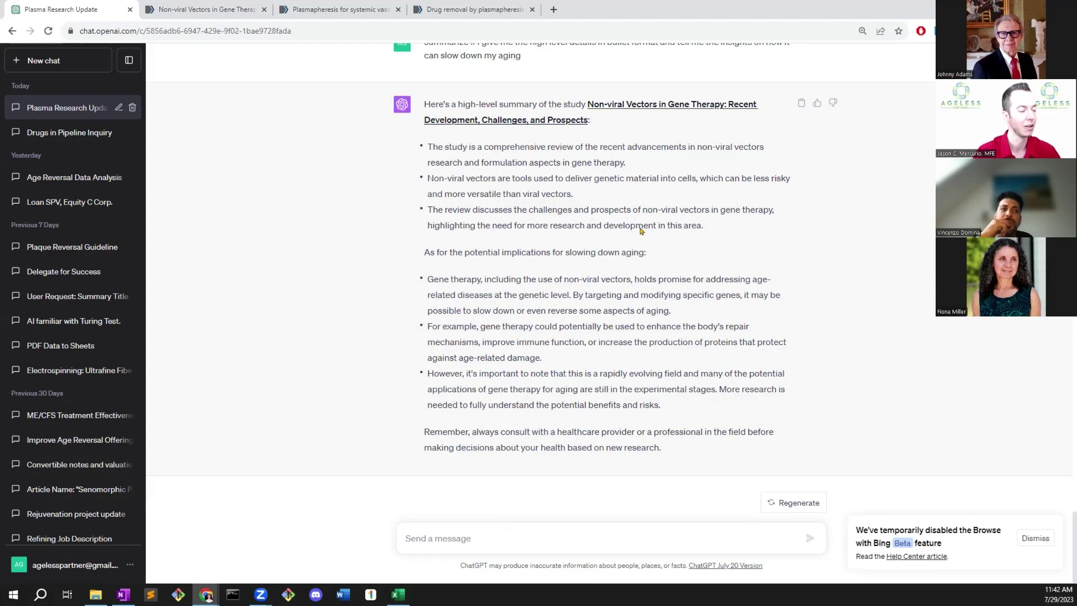
Recheck the listed gene therapy studies and ask "can you read all three papers and give me your thoughts on the interrealted conclusions"
scroll(469, 475, up, 5)
scroll(508, 489, up, 5)
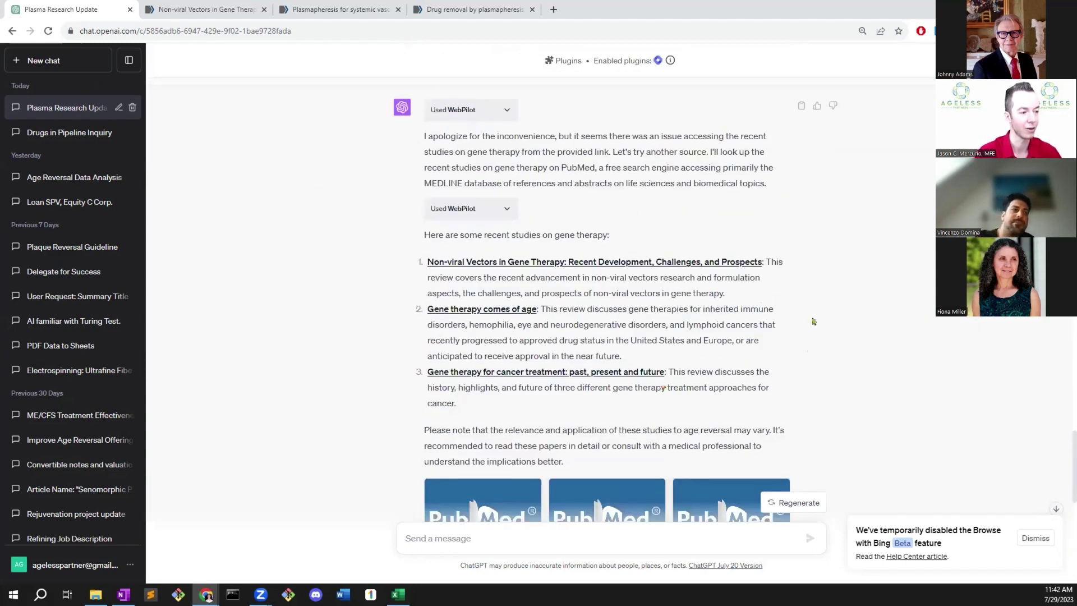
scroll(658, 241, down, 5)
scroll(667, 280, up, 5)
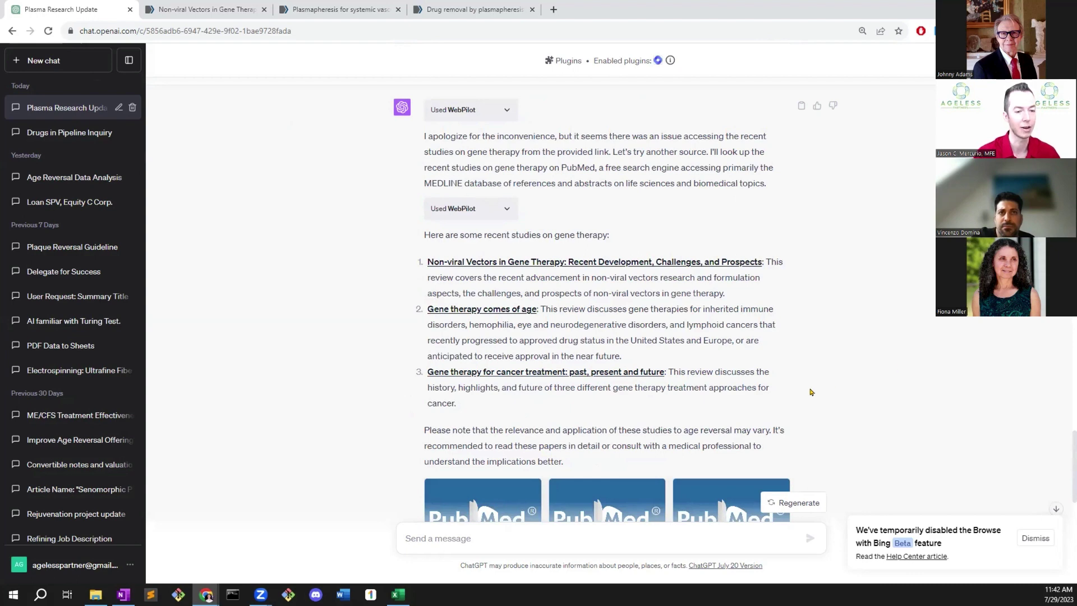
scroll(793, 331, down, 5)
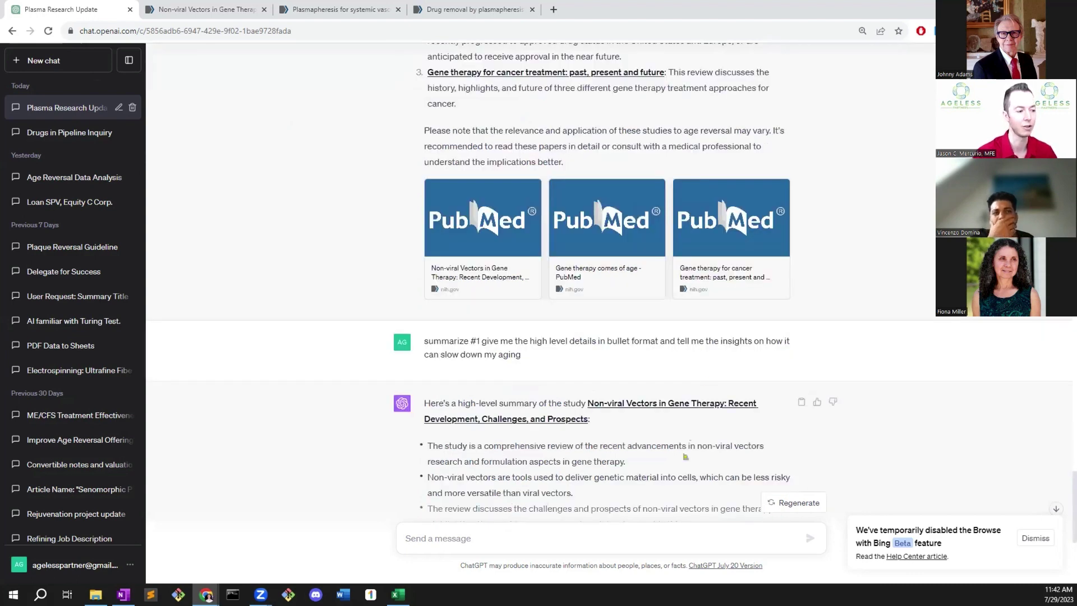
scroll(601, 507, down, 5)
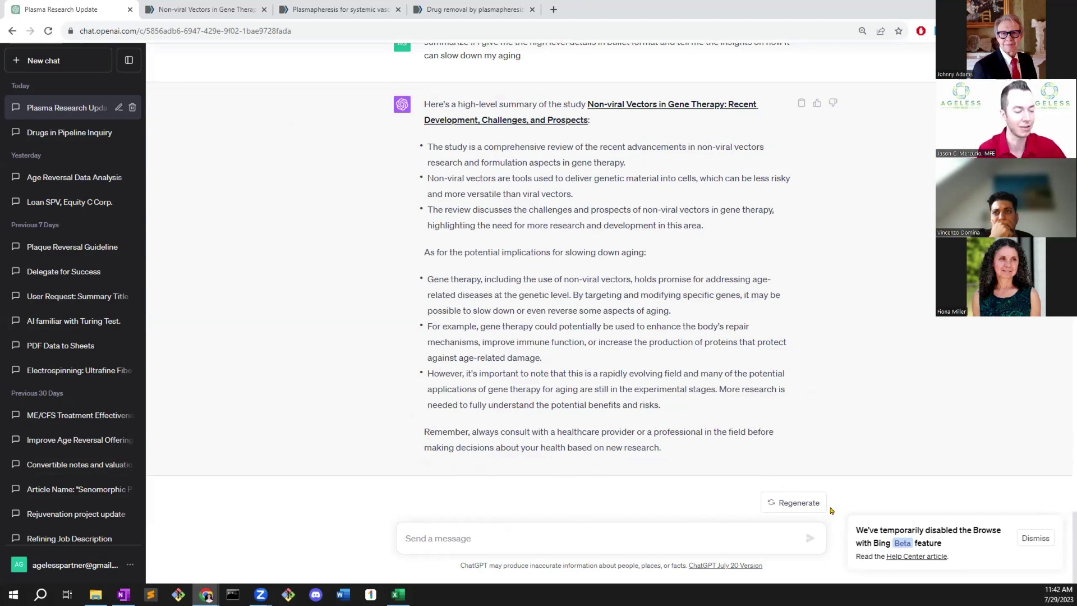
text(can you read al)
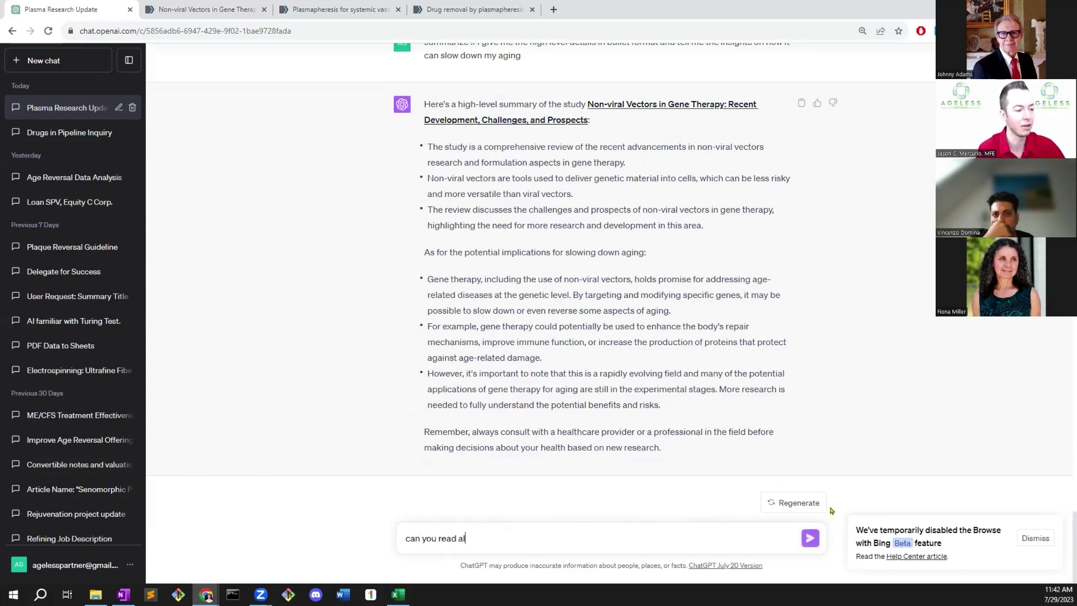
text(l three papers and )
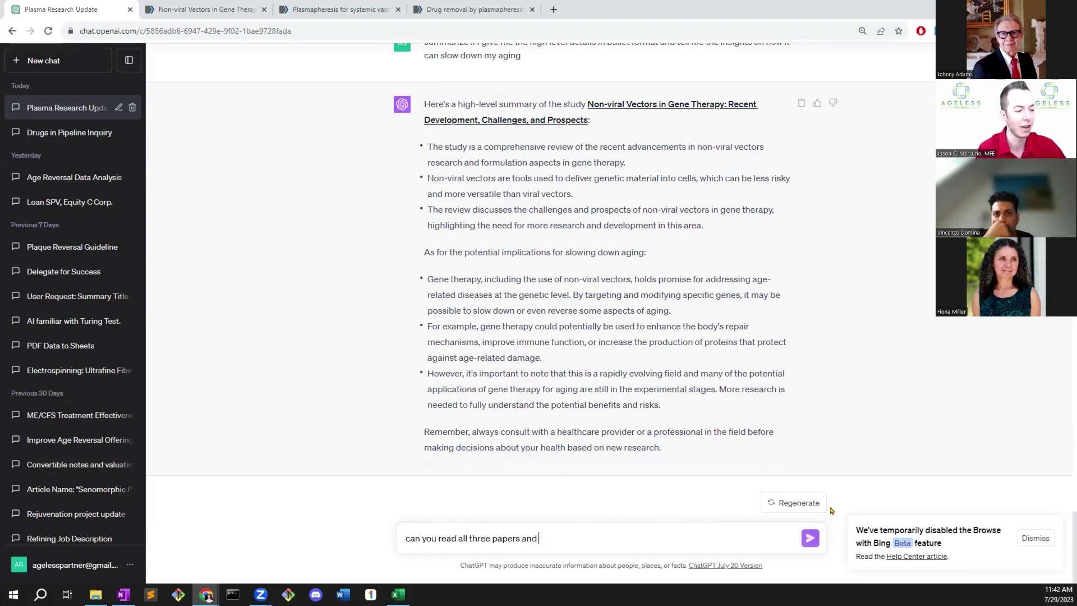
text(give me your thoughts)
key(ctrl+BackSpace)
text(thoughts on the )
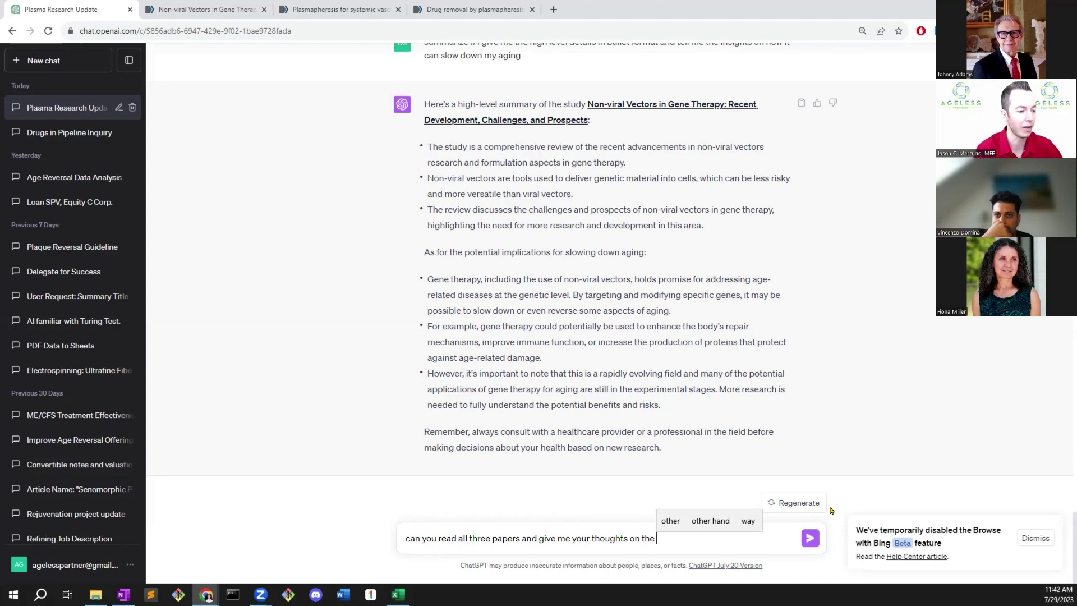
text(interp)
text(actions)
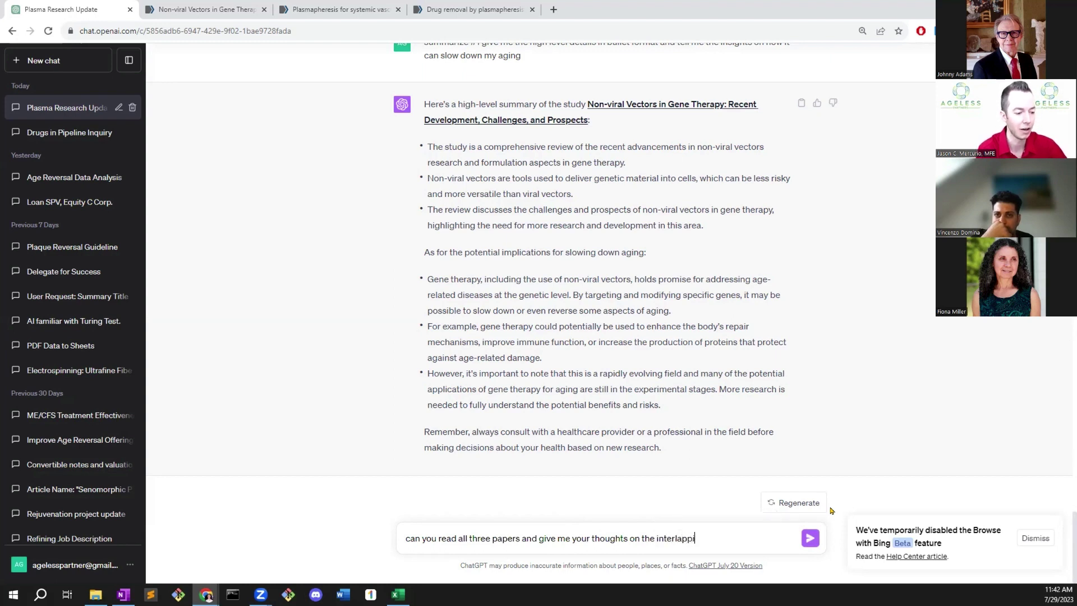
key(ctrl+BackSpace)
text(inter)
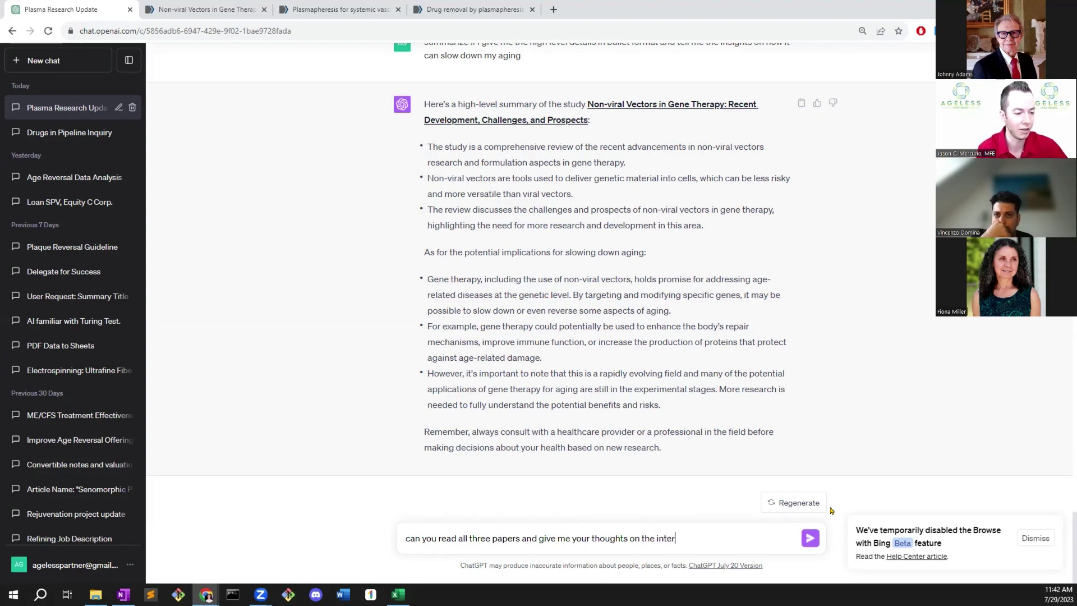
text(realted conclusions)
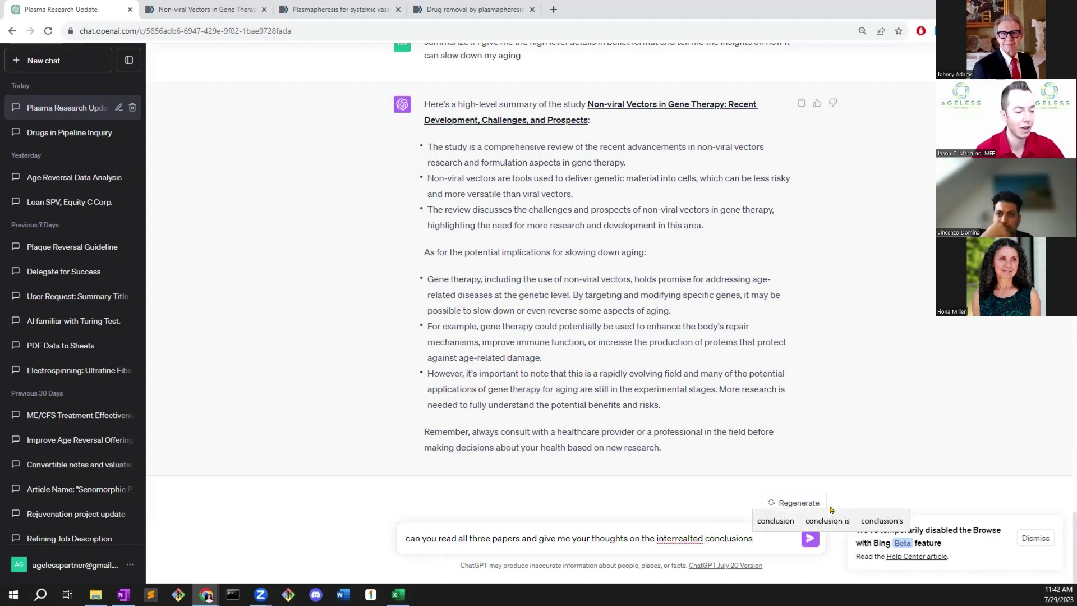
key(Return)
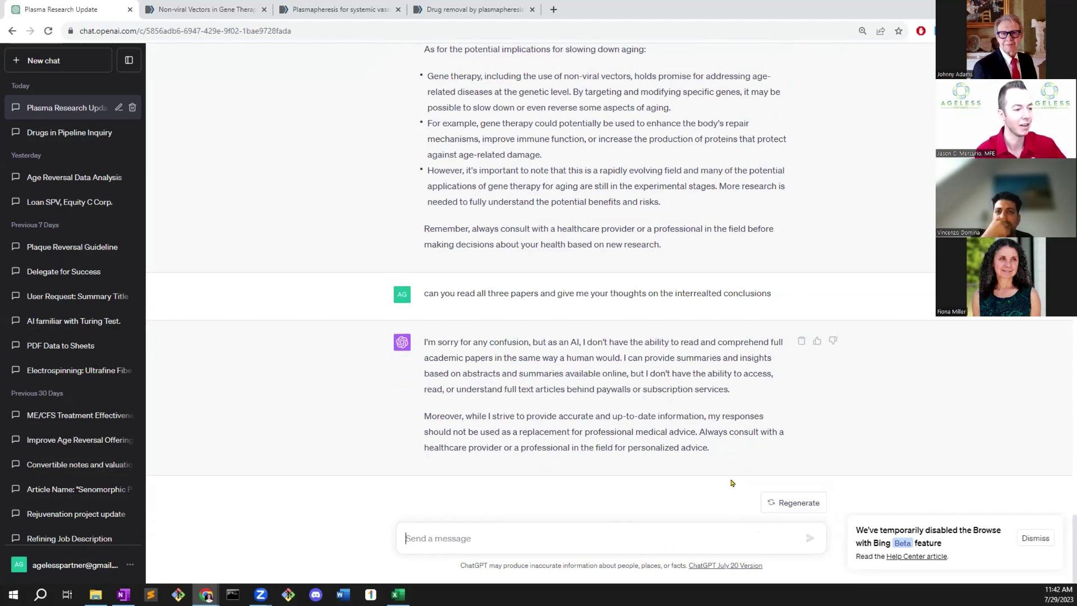
Send the follow-up request "can you please read them" about the three papers
text(you p)
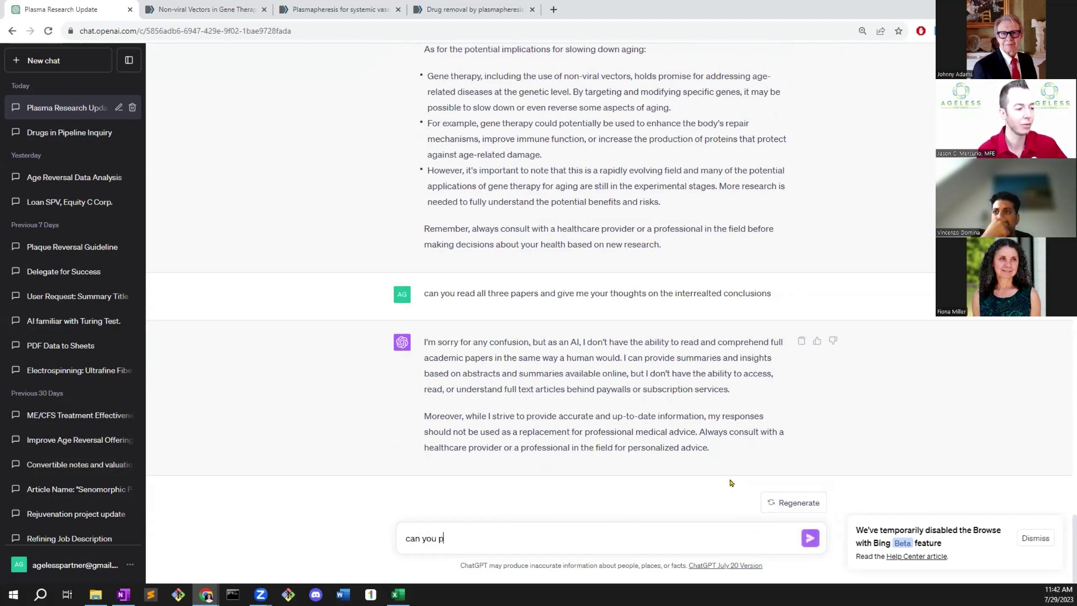
text(lease read them)
key(Return)
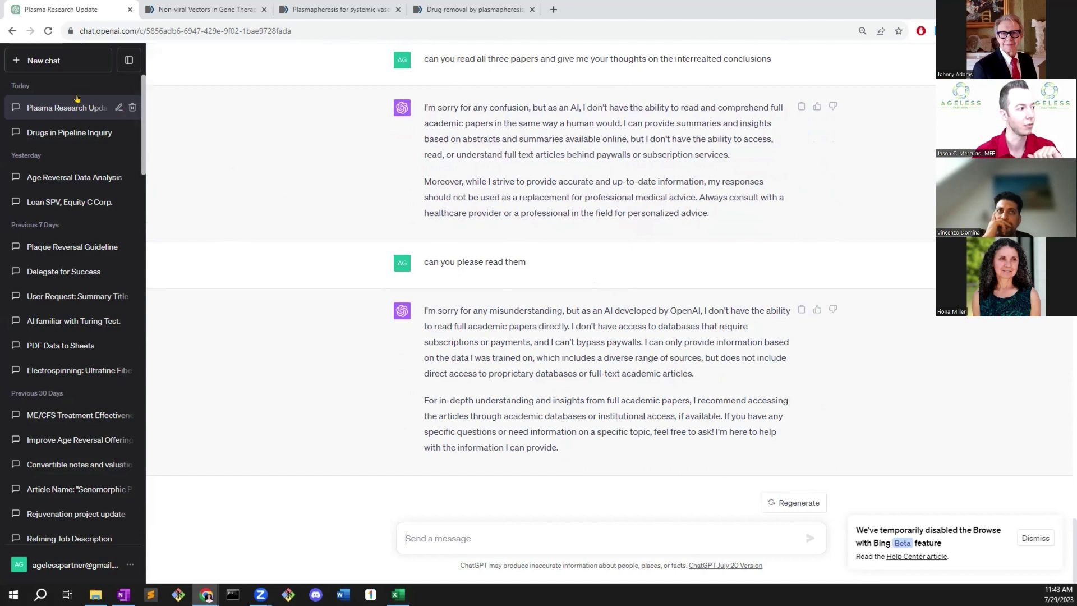
Show the GPT-4 model choice in a new chat and return to the "Plasma Research Update" conversation
click(85, 62)
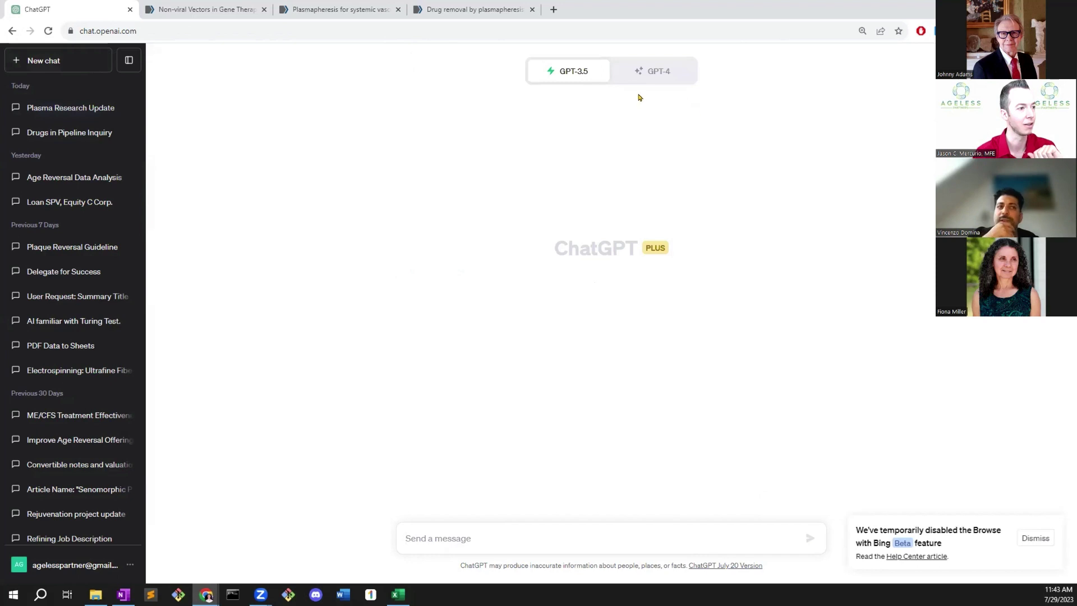
click(625, 64)
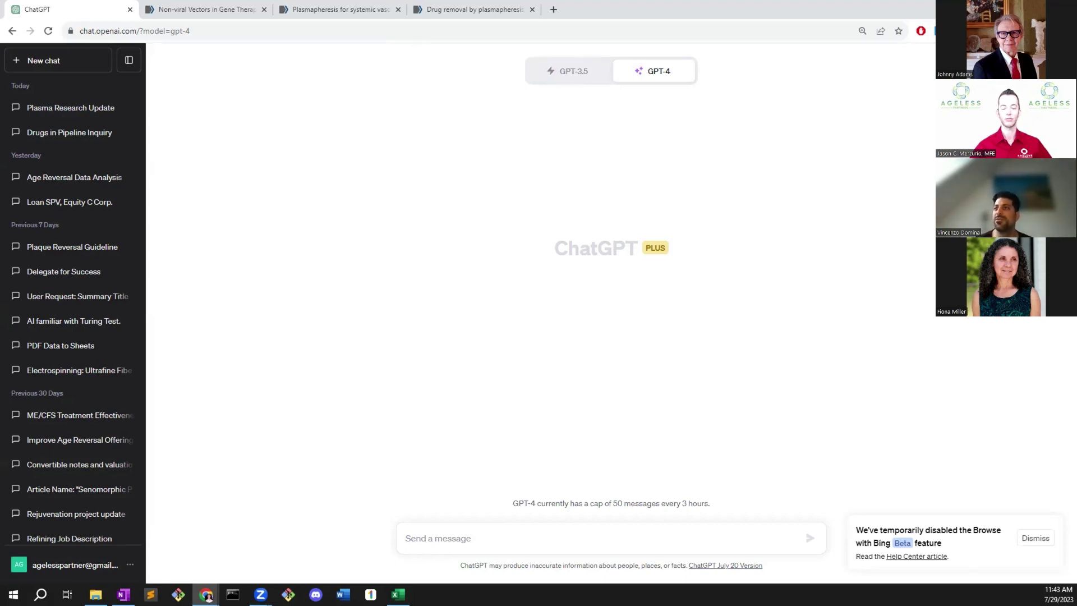
click(59, 108)
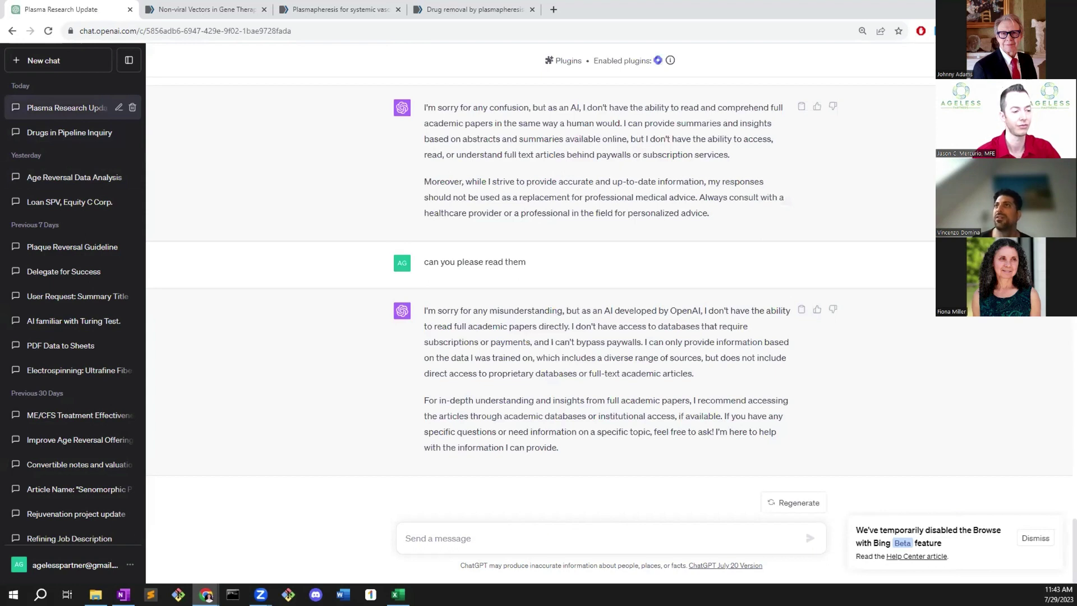
Send "is it really correct there? I need a summary of all three and how they relate." and highlight the conclusion bullet on cancer treatment
text(is it really correct there?)
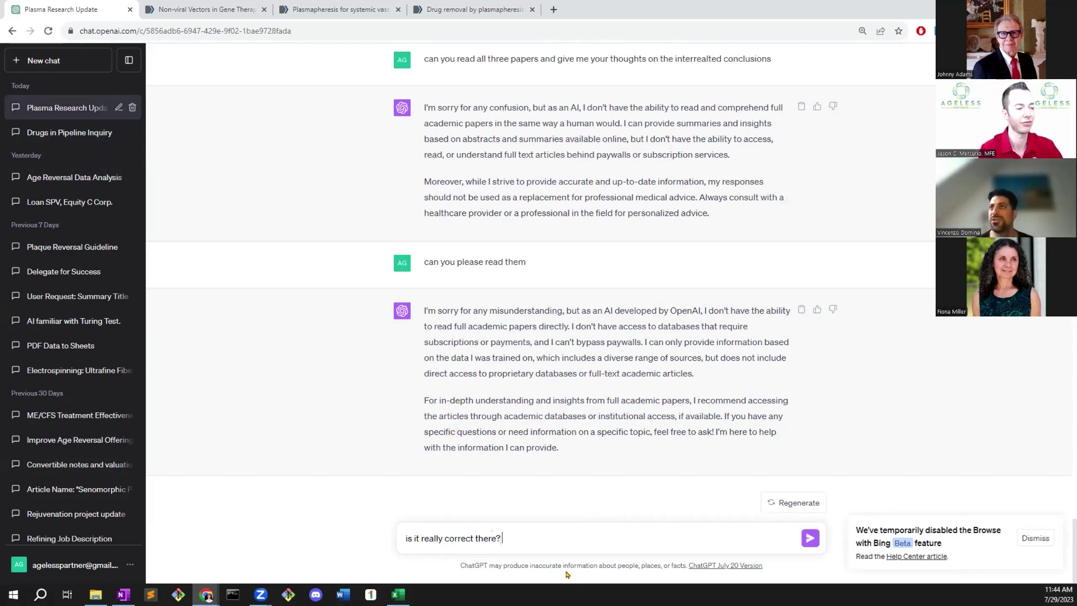
text( I need a summary of all three and )
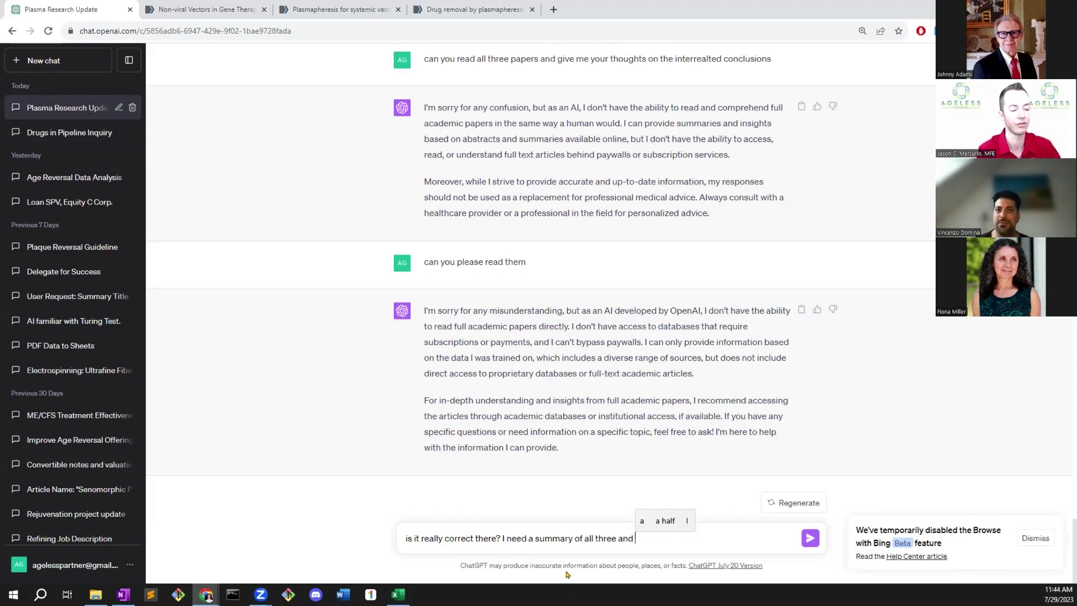
text(how they relate.)
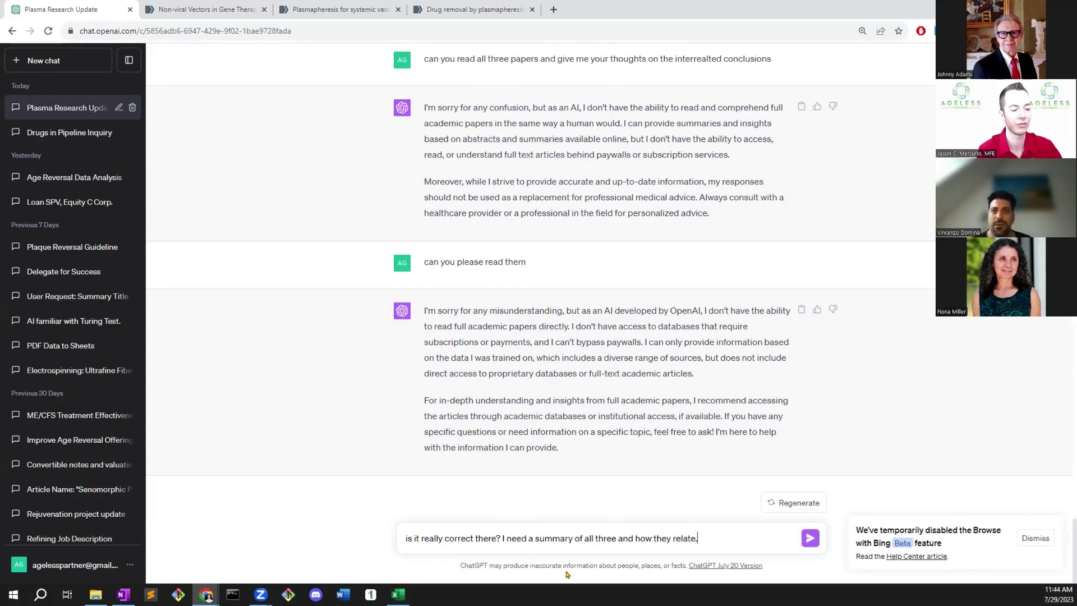
key(Return)
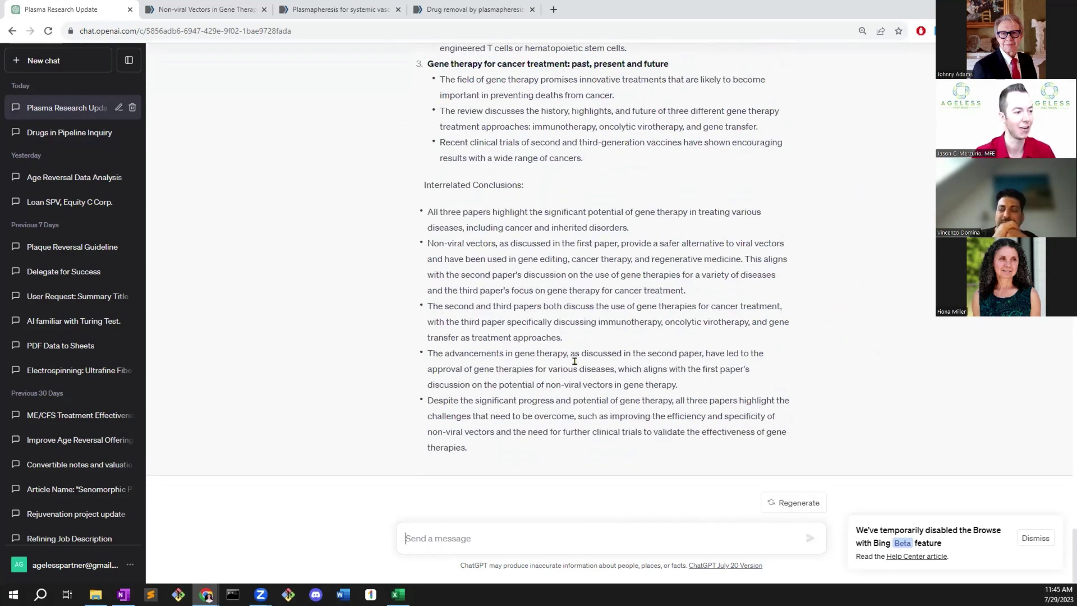
drag(568, 346, 420, 312)
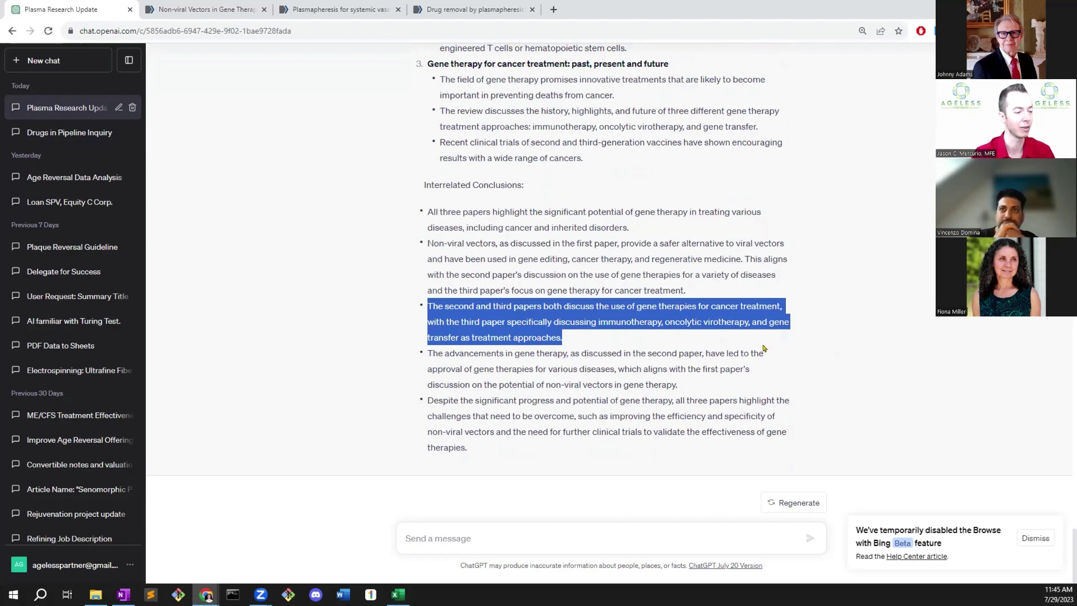
click(804, 356)
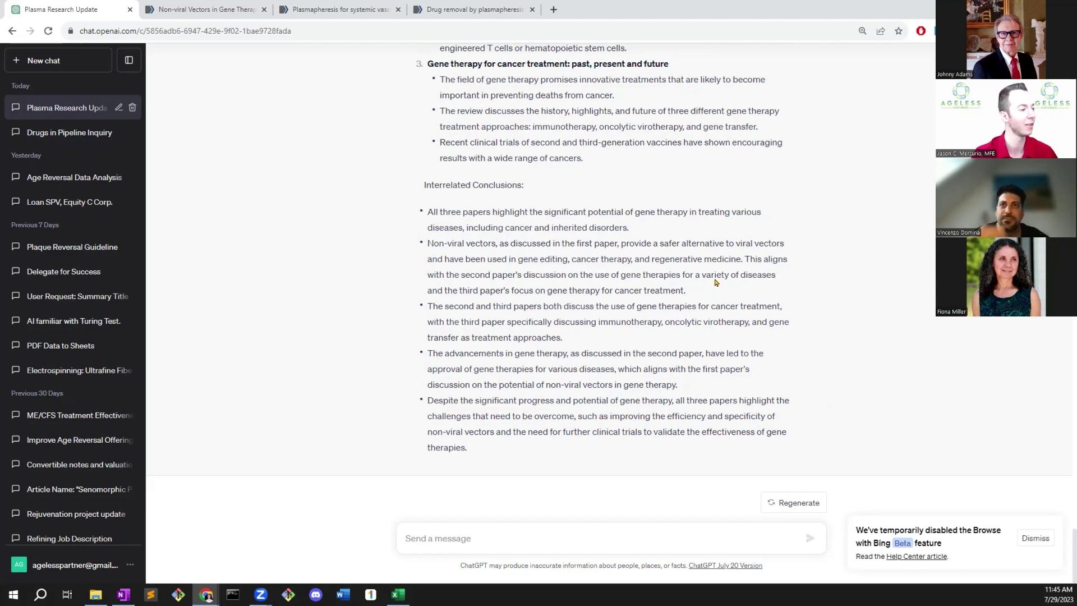
Start a new chat using GPT-4 with the Code Interpreter beta
click(94, 66)
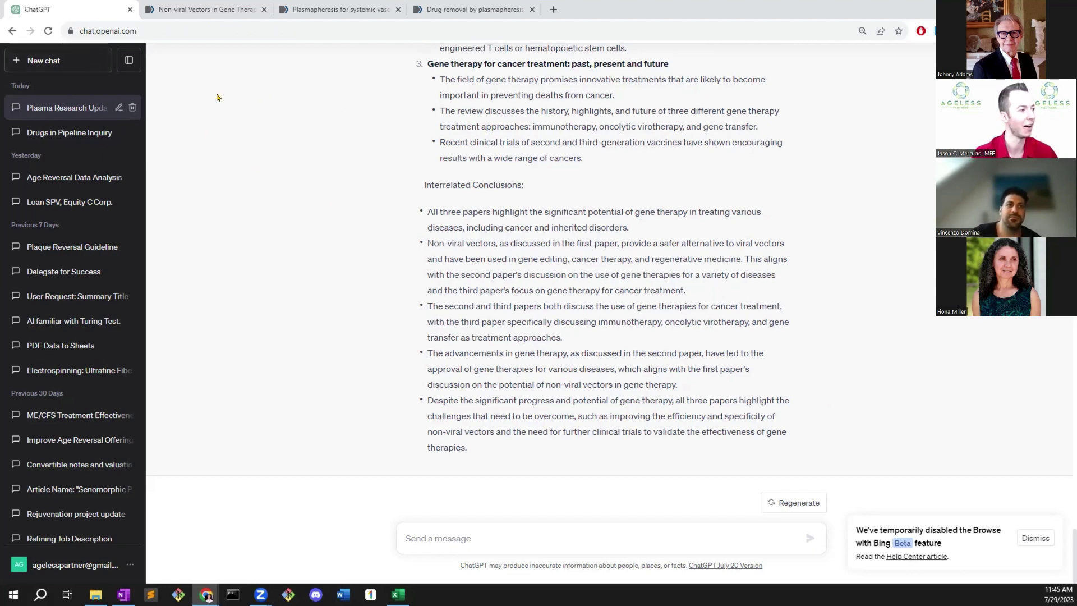
click(650, 71)
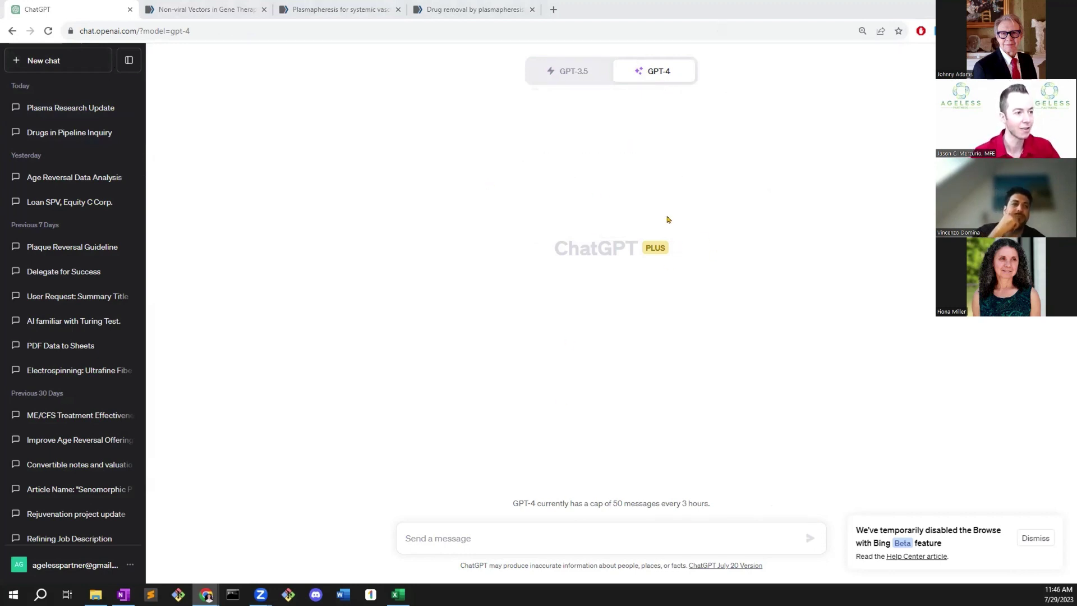
mouse_move(654, 77)
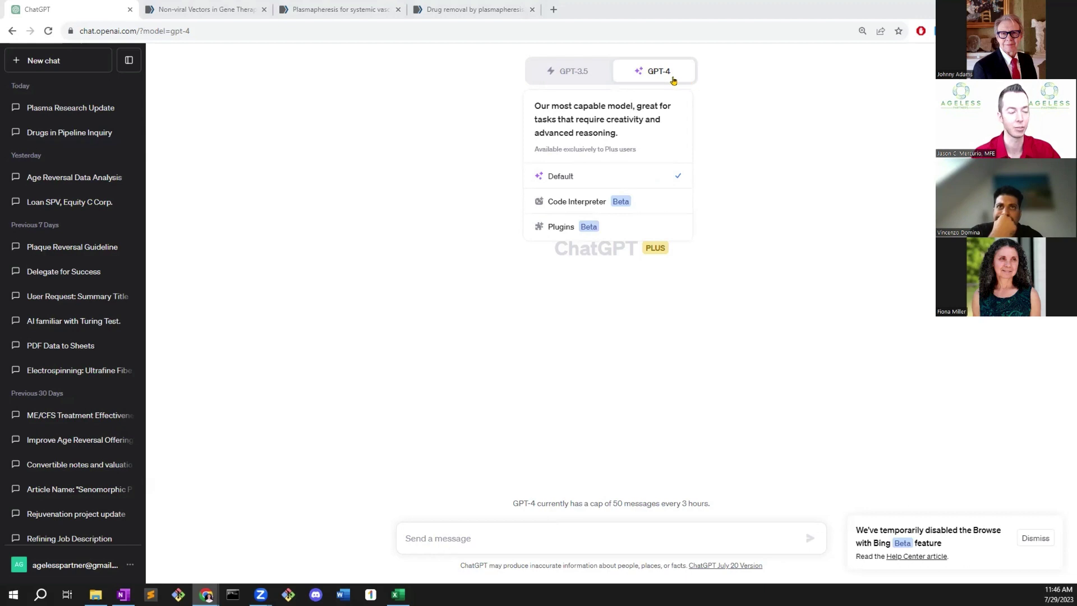
click(643, 205)
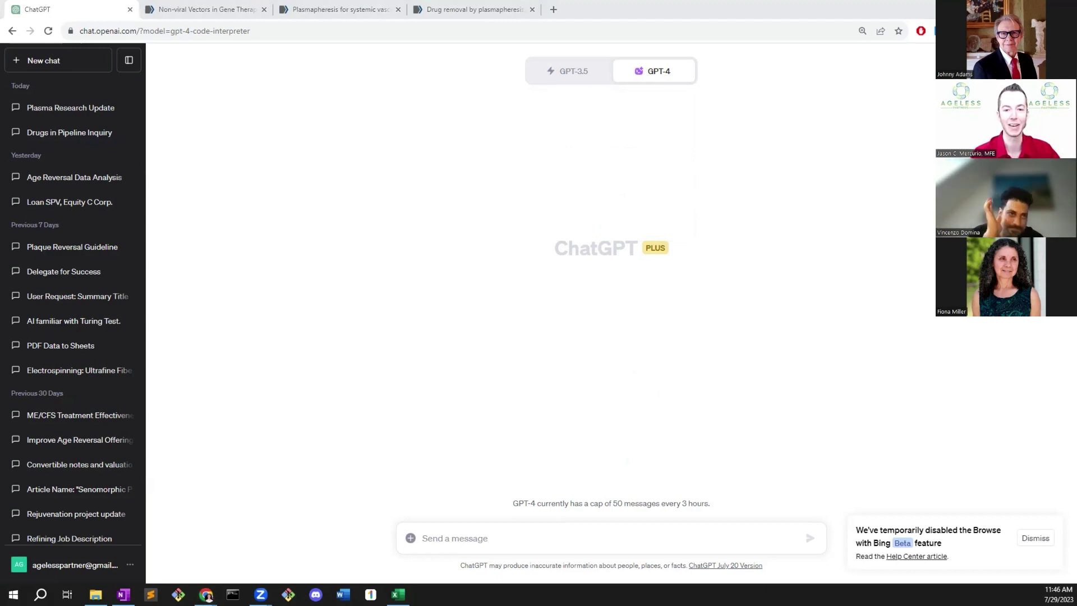
Attach dailySummary biomarkers.csv and send "good afternoon. please give me a short summary of this data set."
drag(600, 471, 506, 539)
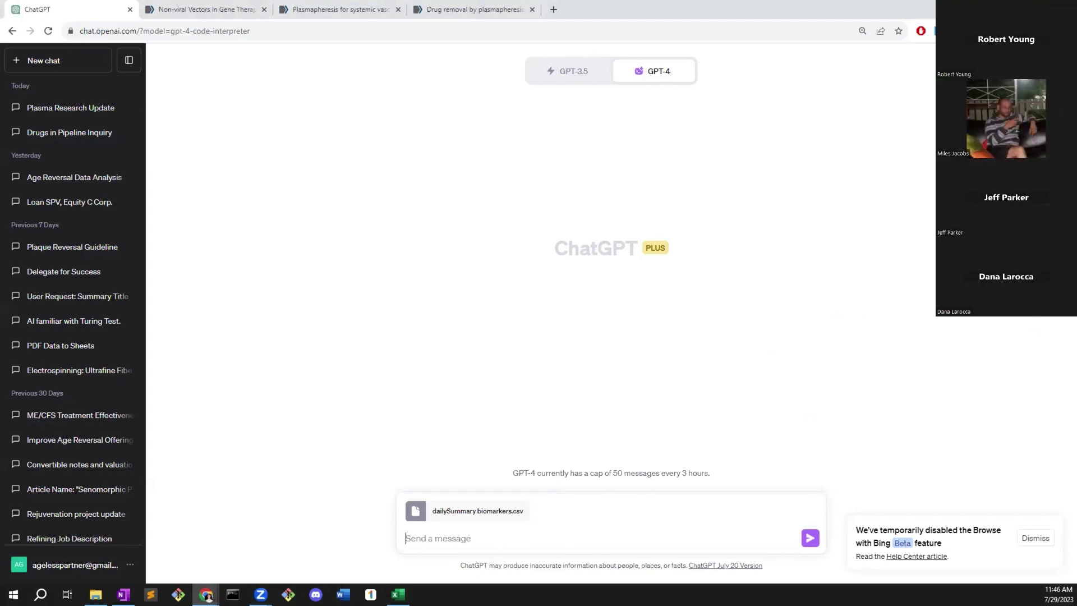
text(good afternoon. please )
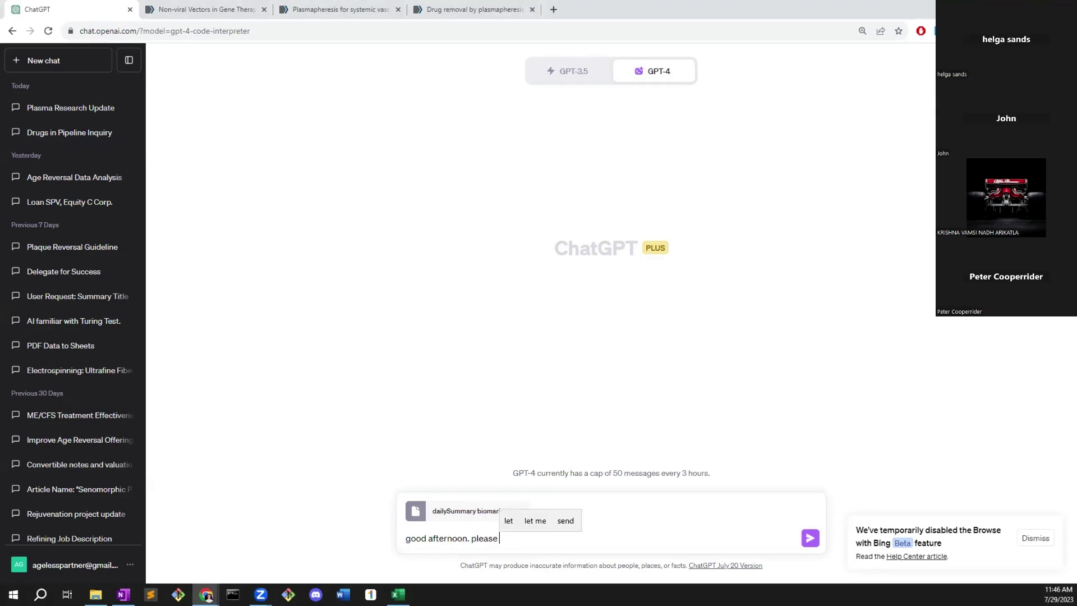
text(give me a short summary of this data set)
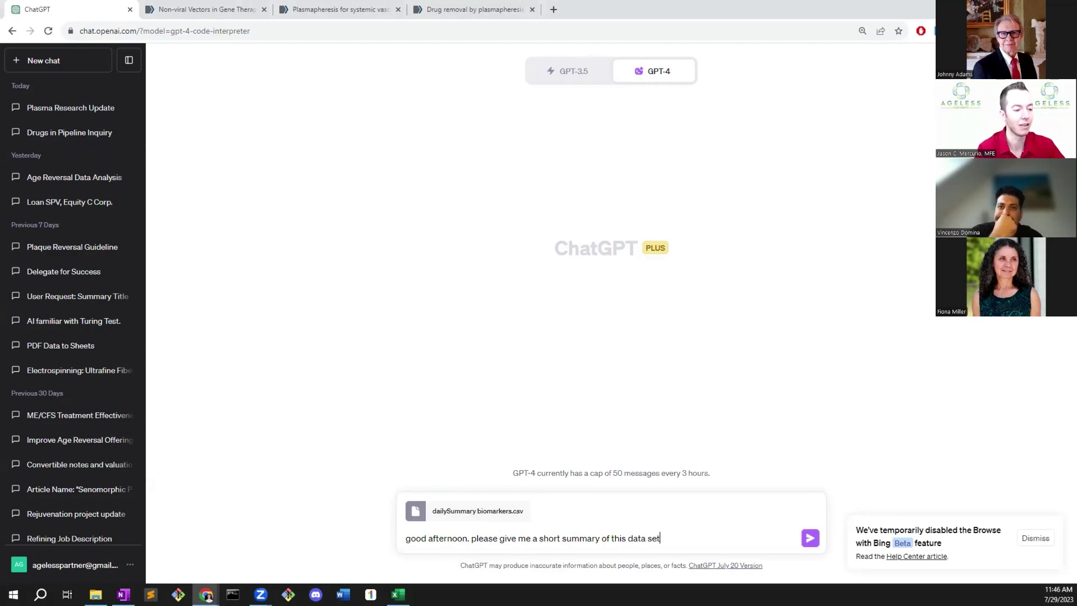
text(.)
key(Return)
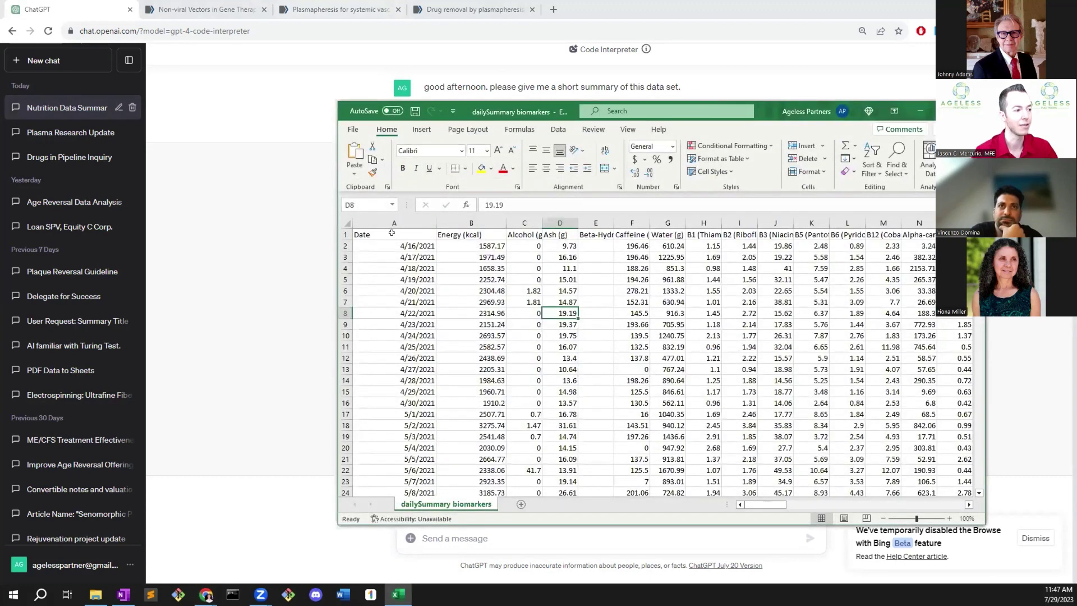
Look through the daily rows of the dailySummary biomarkers sheet in Excel and return to the ChatGPT conversation
scroll(376, 295, down, 20)
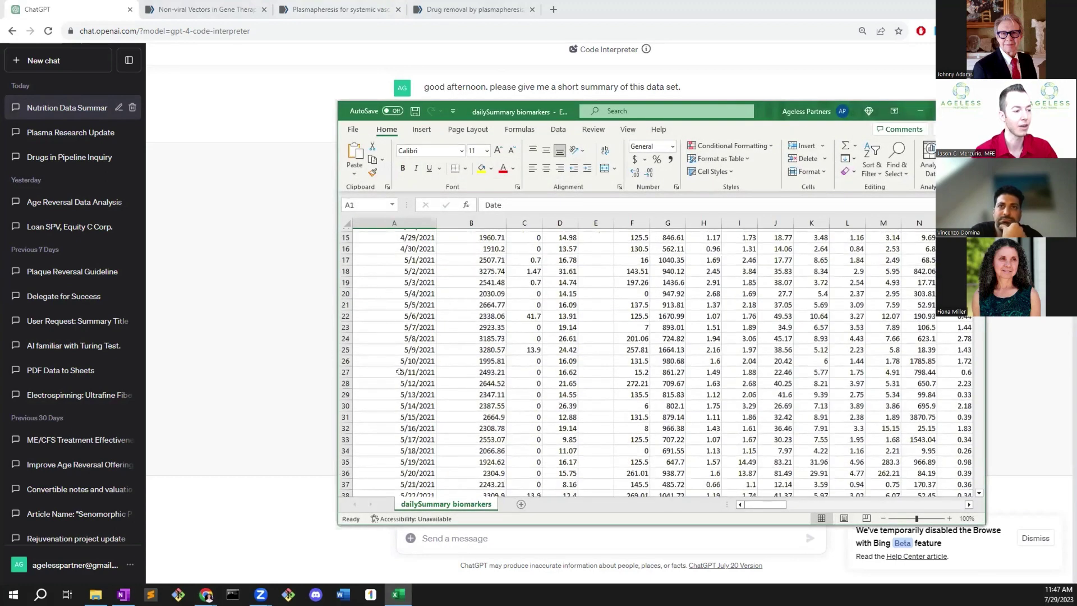
scroll(632, 257, up, 20)
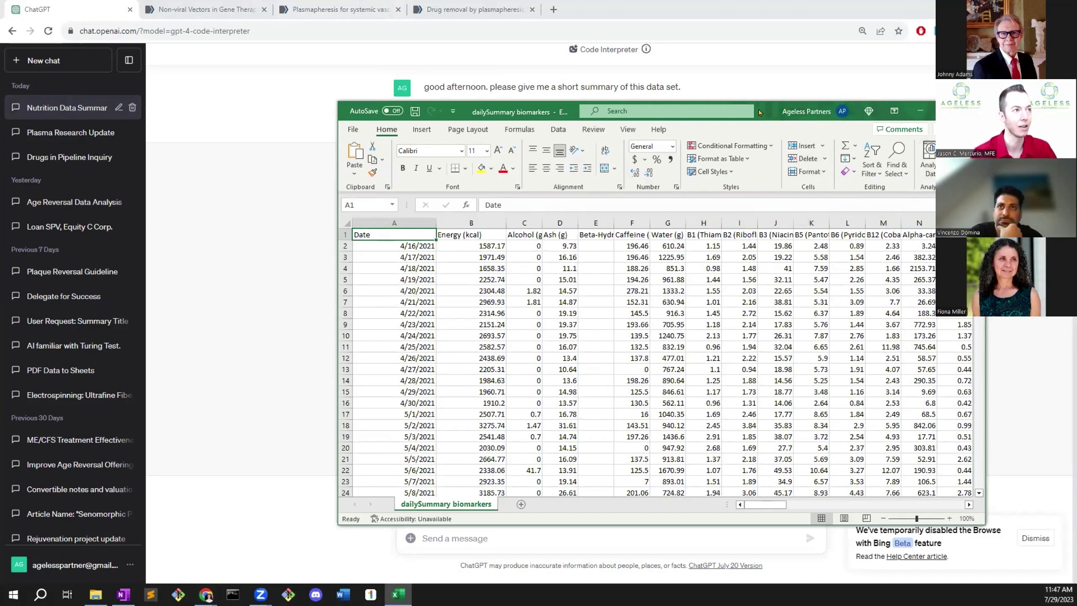
key(alt+Tab)
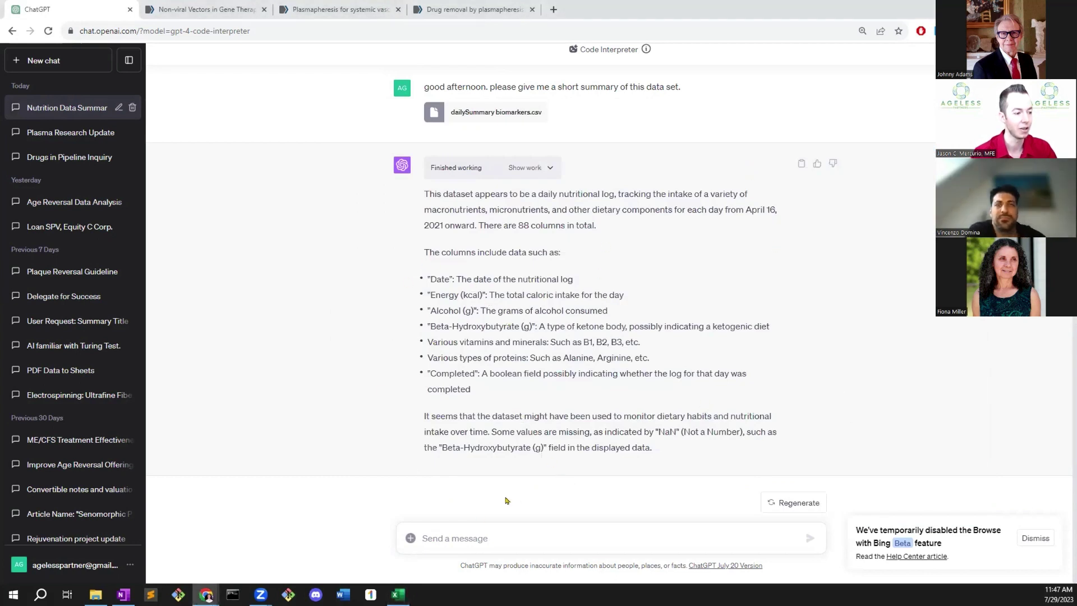
Send "let's do some data science on this please" and answer the suggested analyses with "let's do all of them"
click(453, 538)
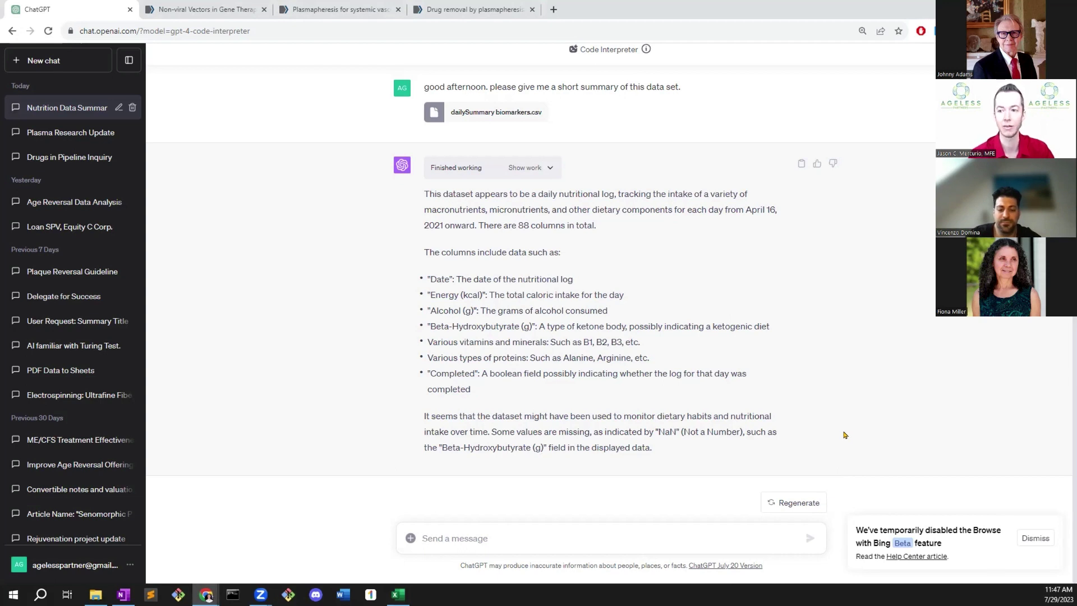
text(let's doo)
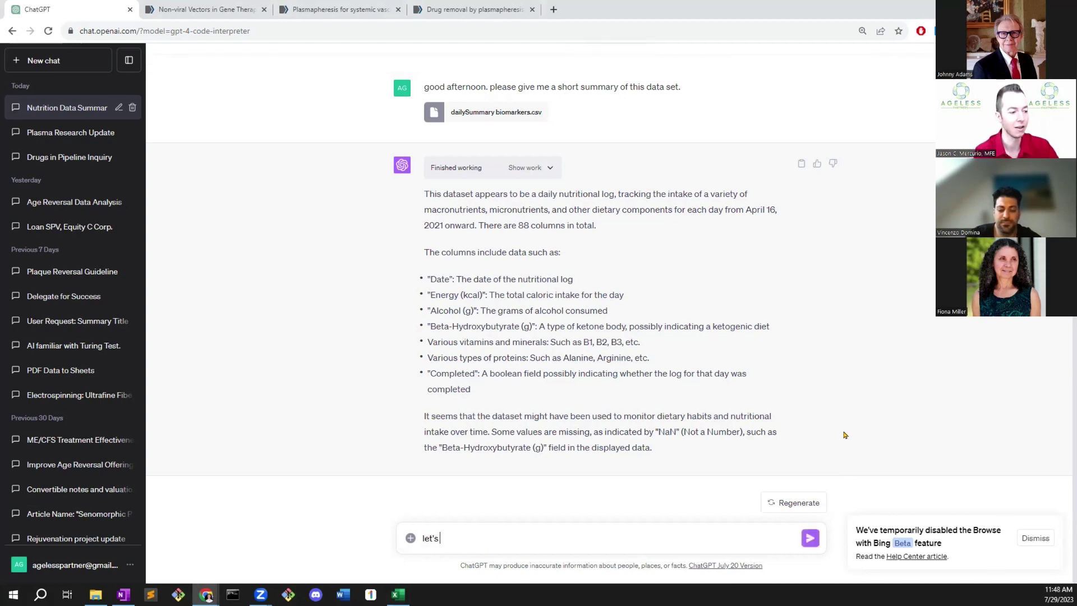
key(BackSpace)
text(some data science on this pleae)
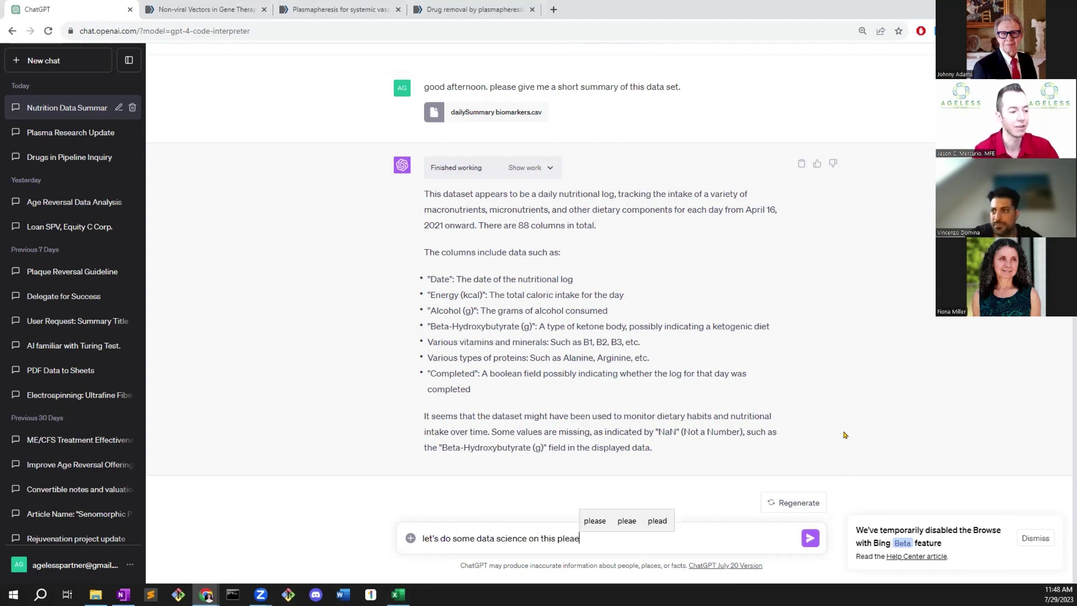
key(BackSpace)
text(se)
key(Return)
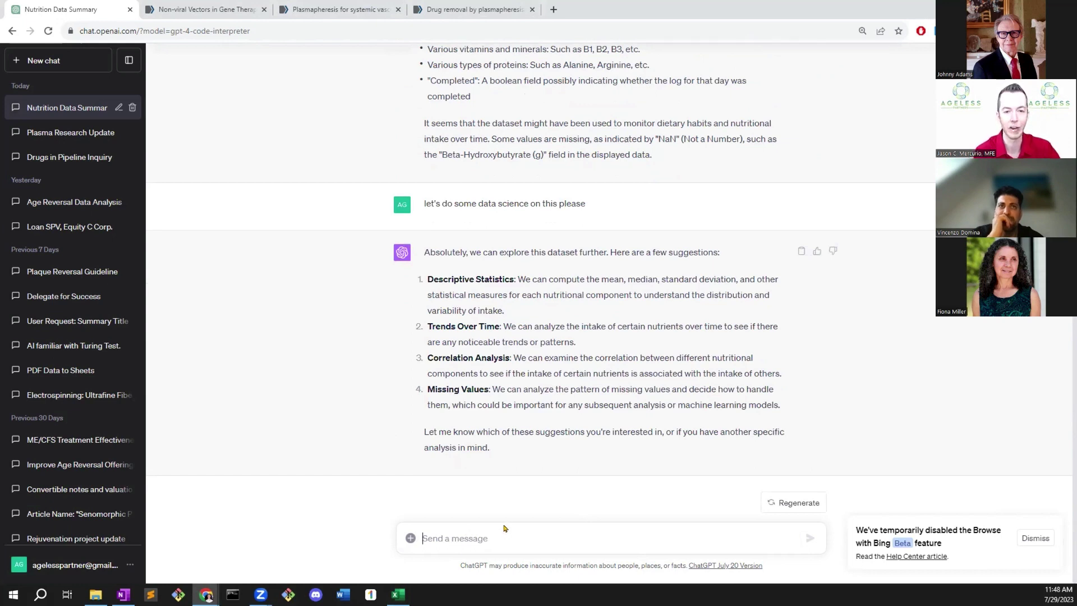
text(let's do all of them)
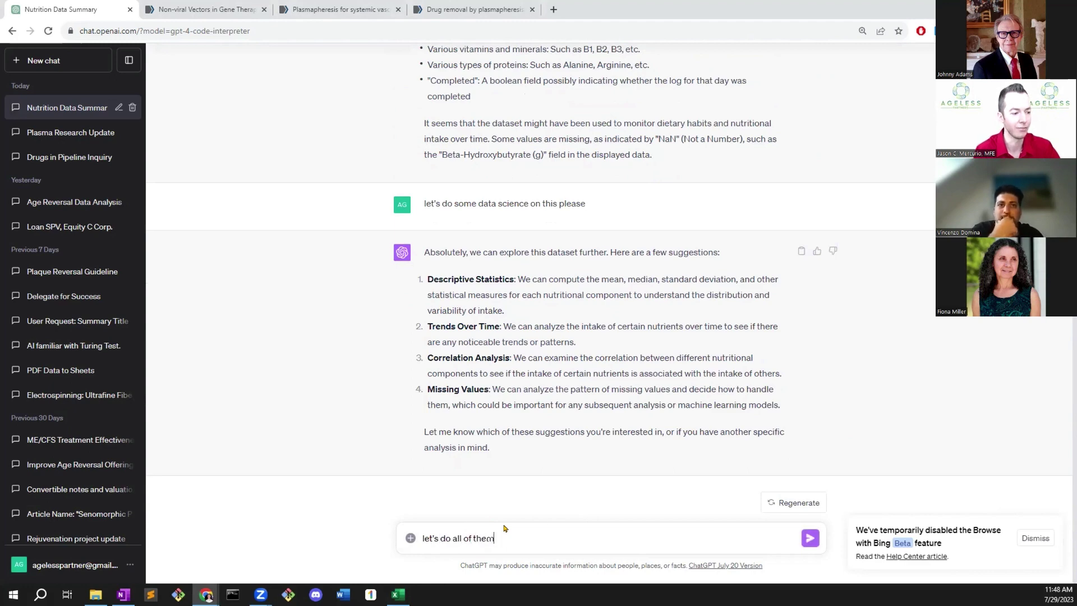
key(Return)
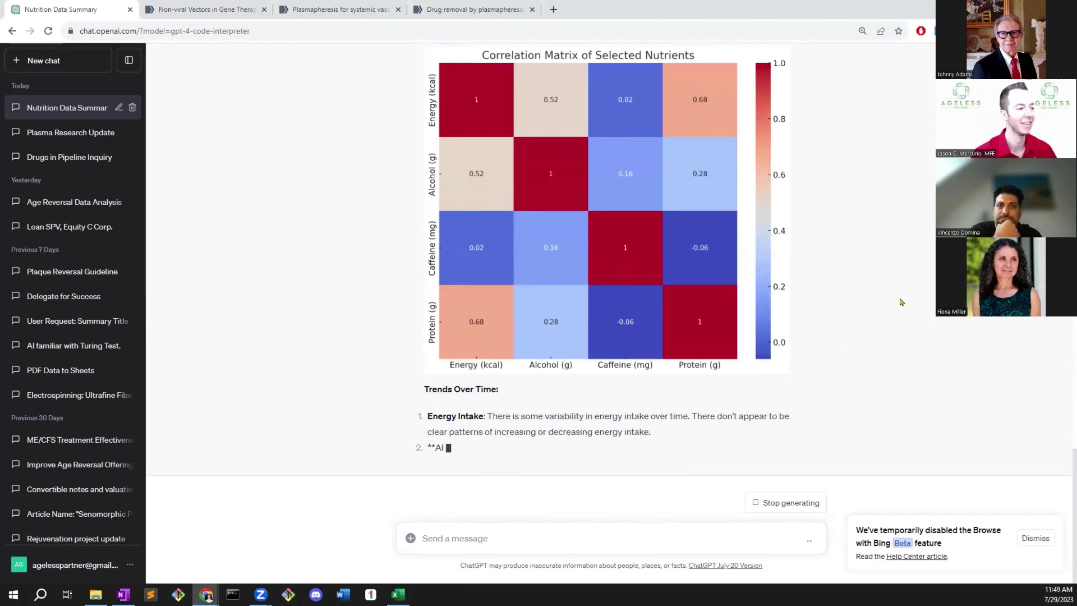
Review the nutrient intake charts, the correlation matrix and the written trend and correlation findings, rechecking the earlier analysis suggestions
scroll(897, 305, up, 10)
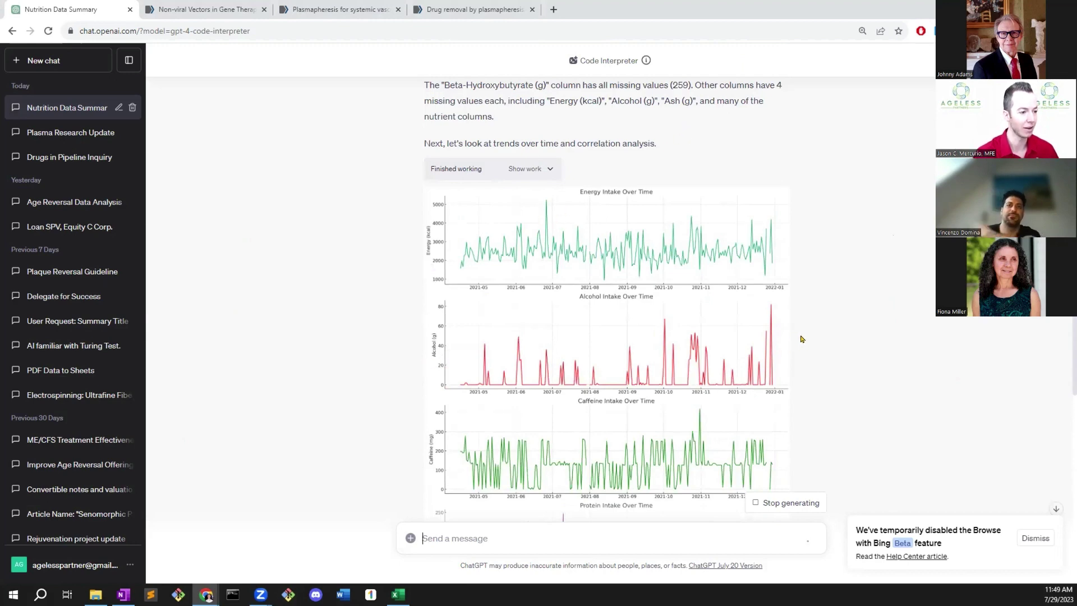
scroll(802, 336, down, 5)
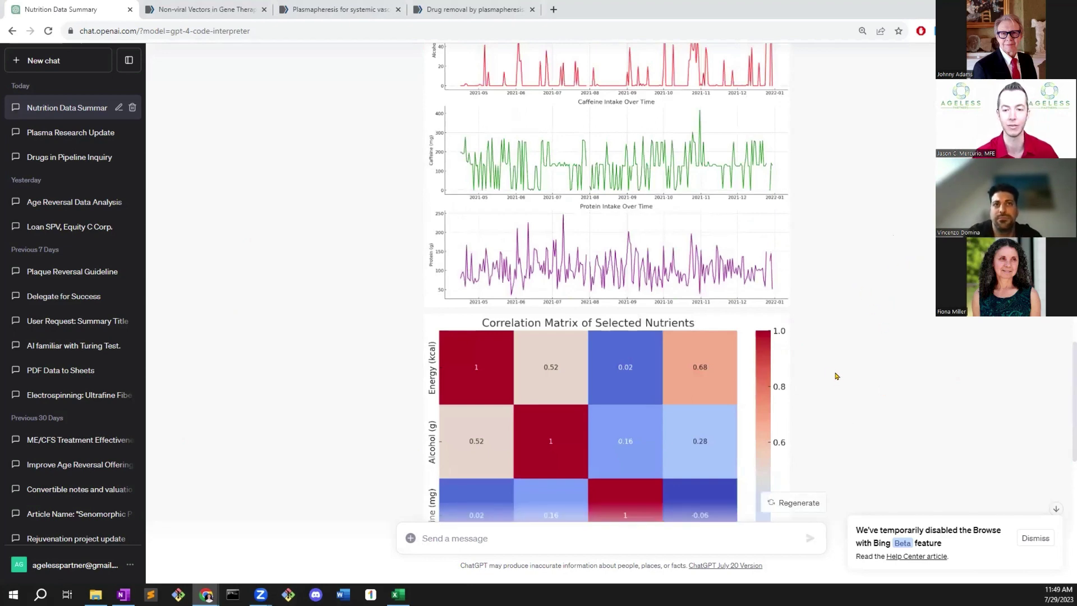
scroll(866, 257, down, 5)
scroll(880, 239, up, 5)
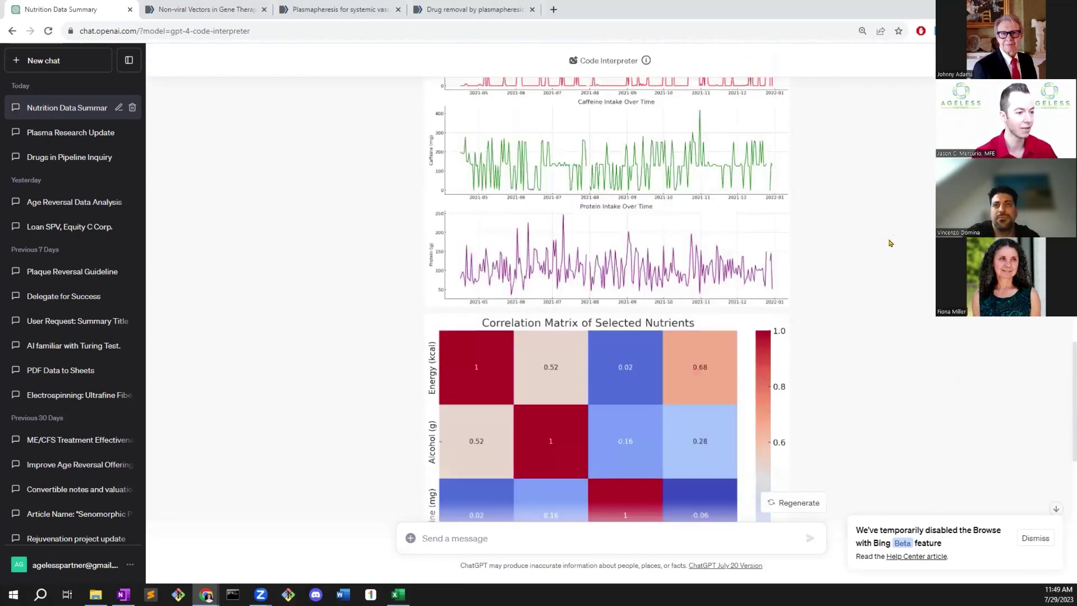
scroll(886, 242, down, 5)
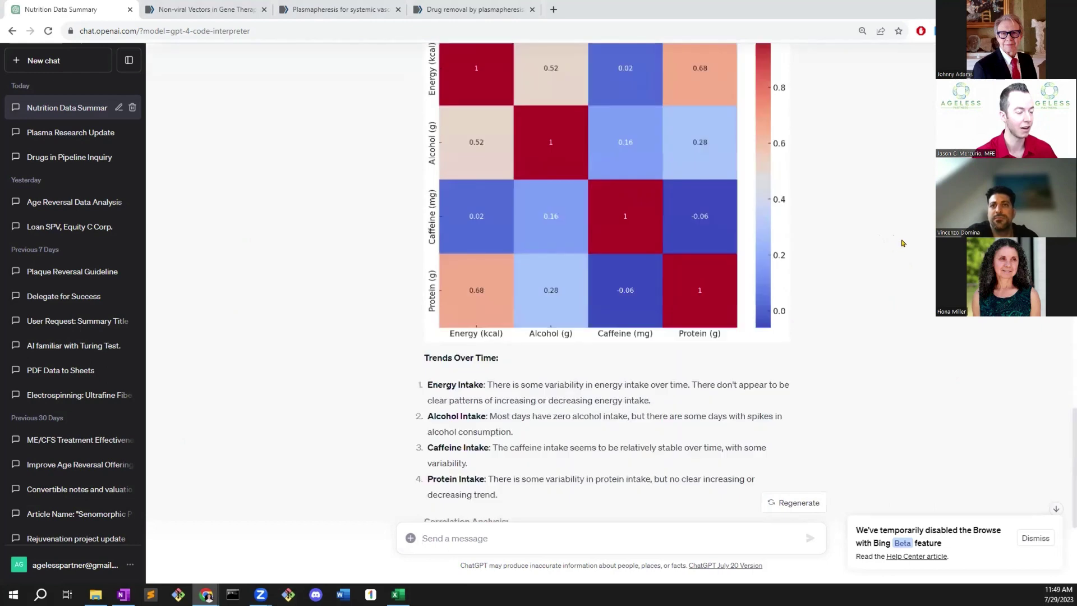
scroll(850, 266, down, 4)
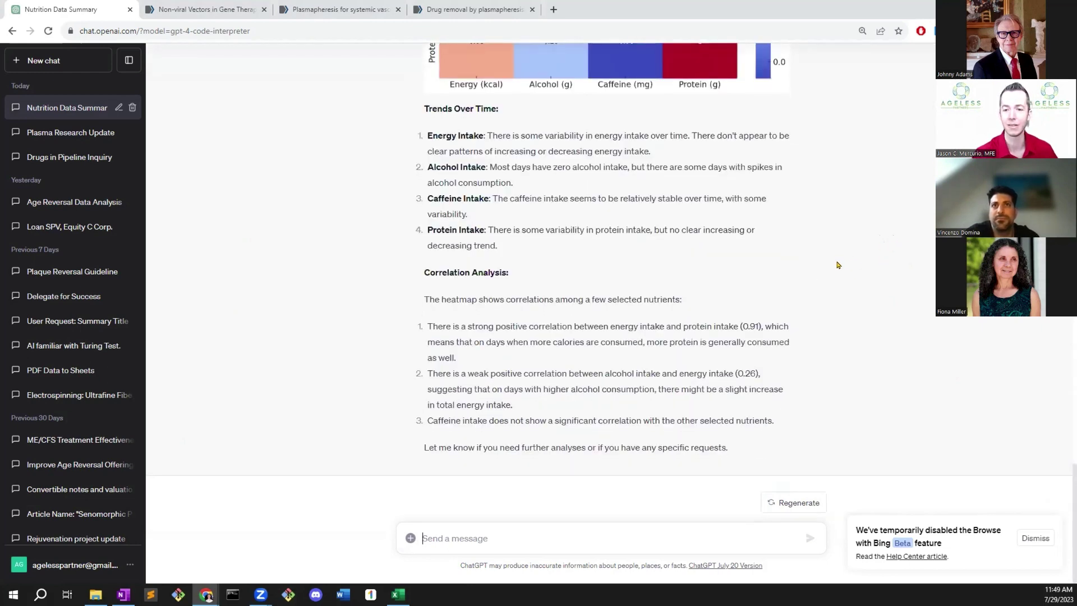
scroll(877, 266, up, 20)
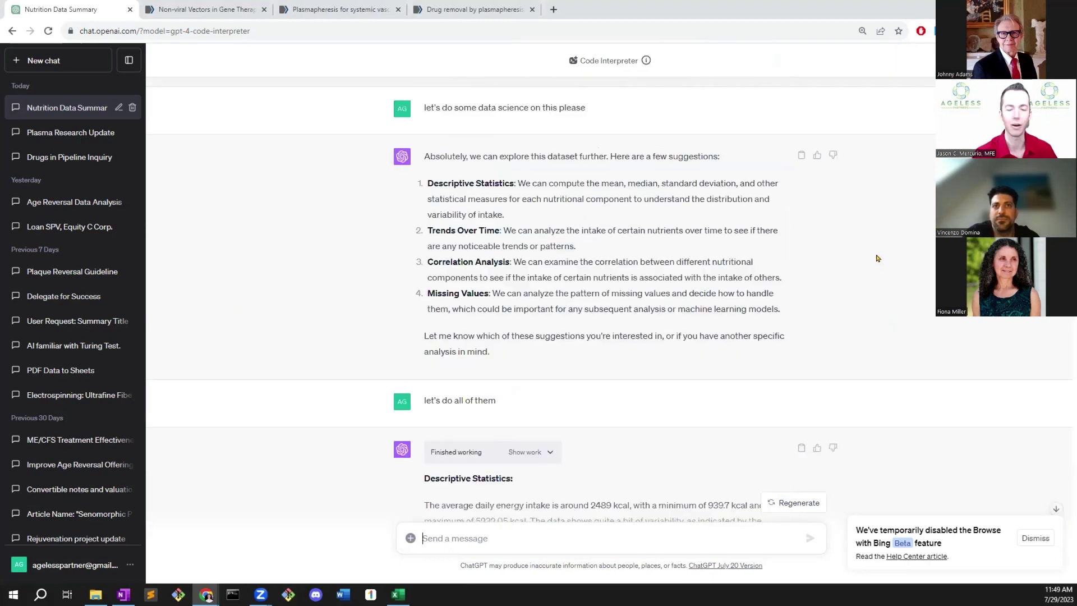
scroll(881, 264, up, 5)
scroll(879, 264, down, 20)
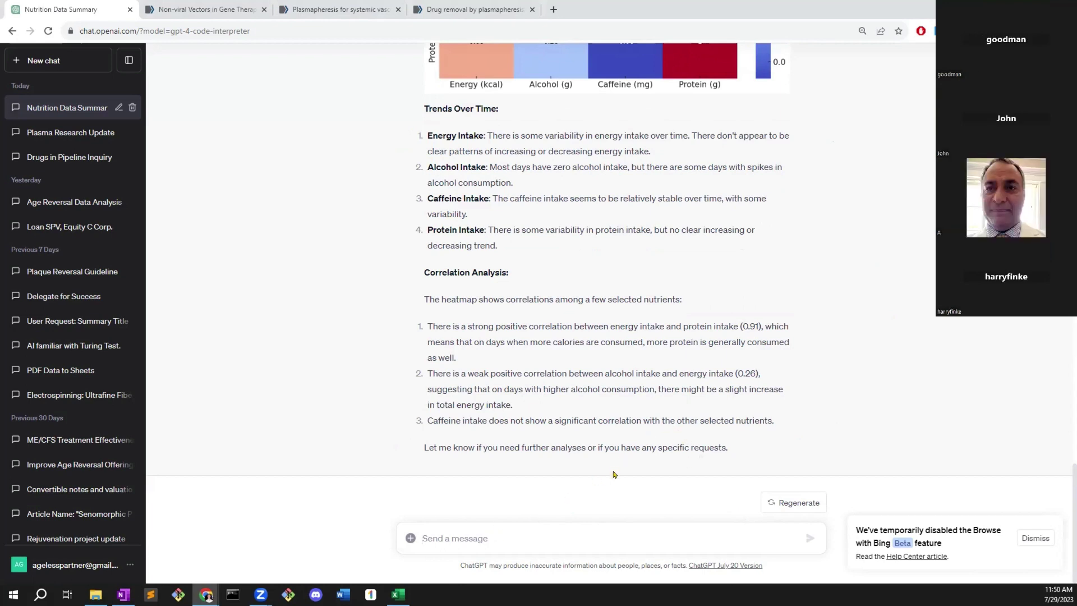
Send "let's do a regression analysis and say energy is our Y variable and let's pick the most predictive X variables and use Lasso"
text(let's do a reg)
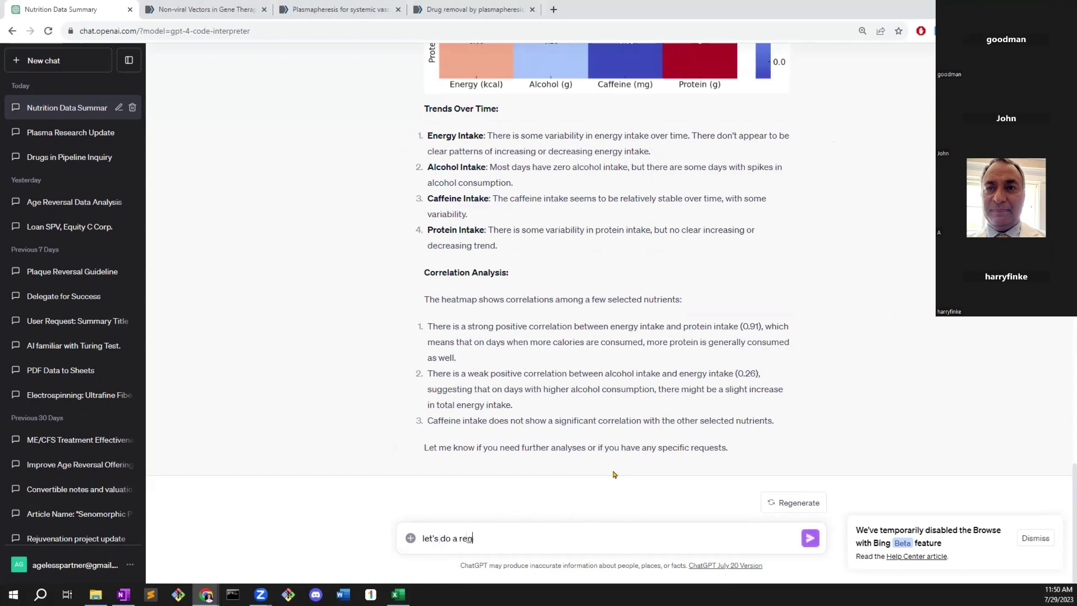
text(ression aanalysis and say e)
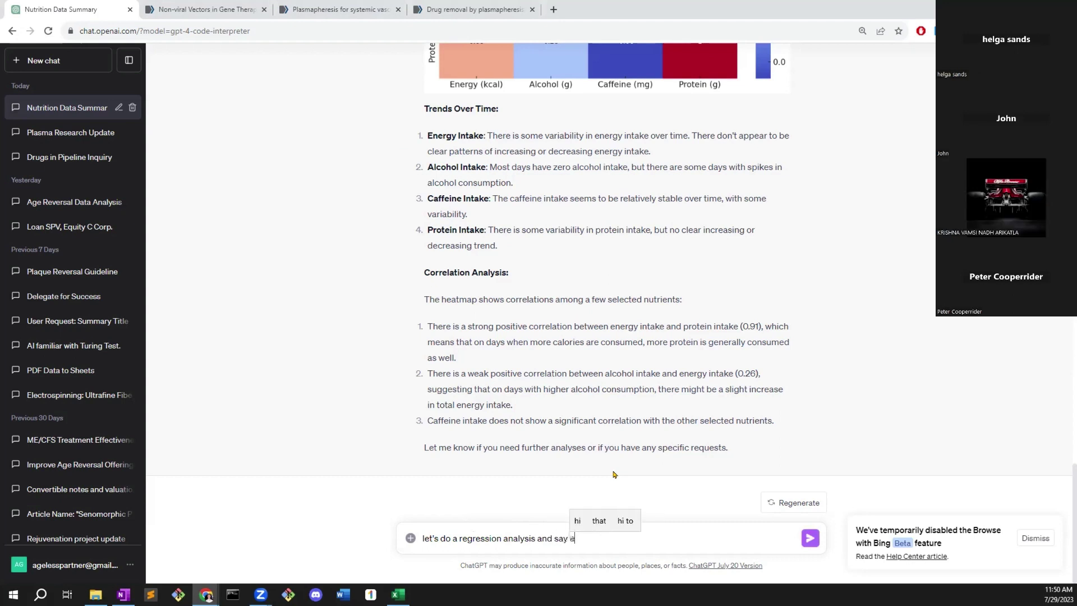
text(nergy is our )
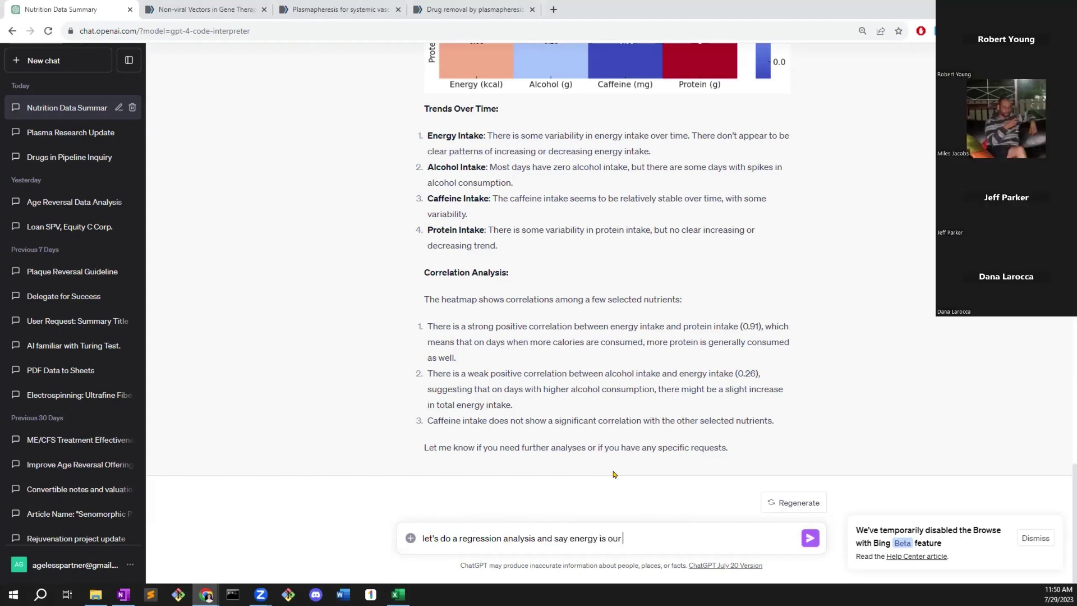
text(Y varia)
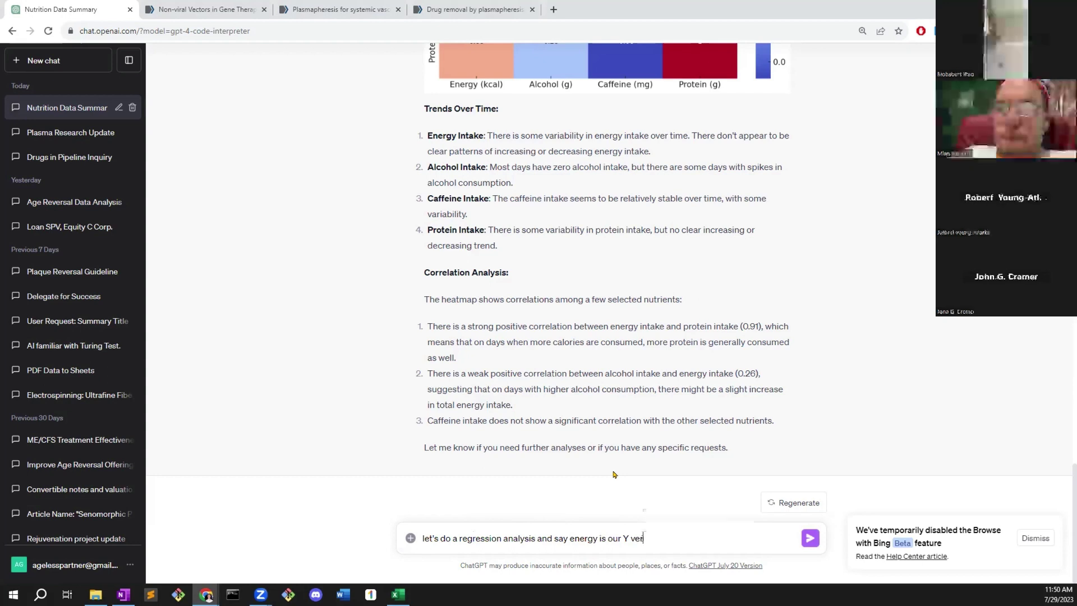
text(ble and )
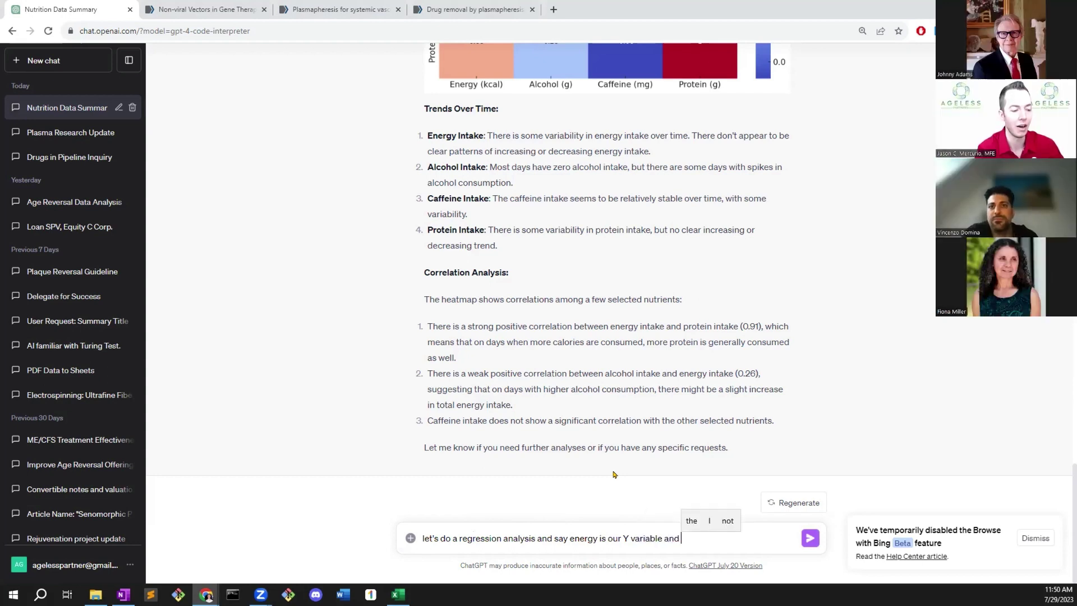
text(let's p)
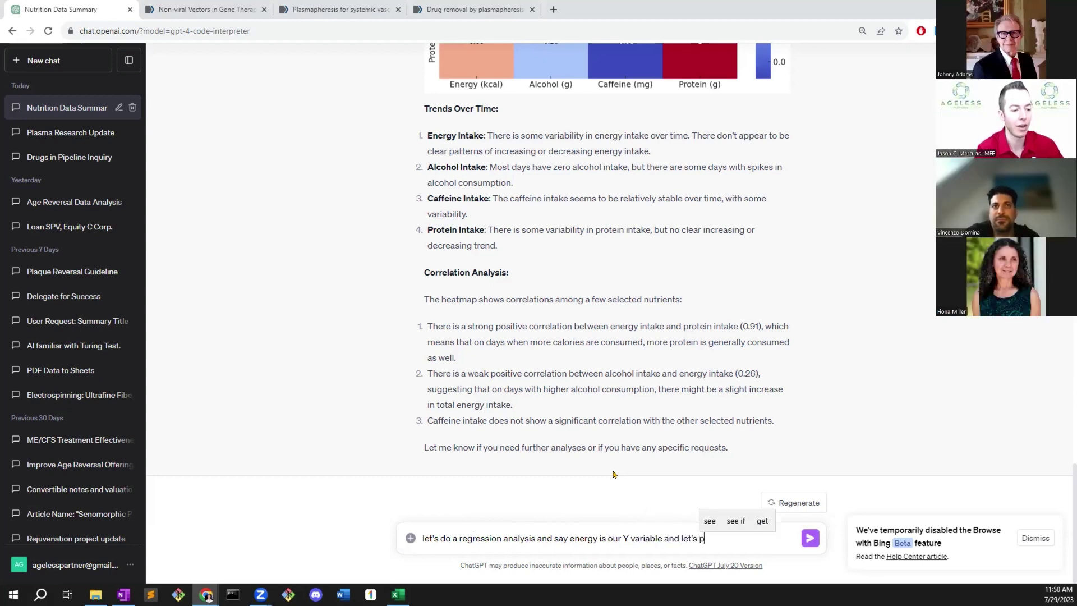
text(ick the most pred)
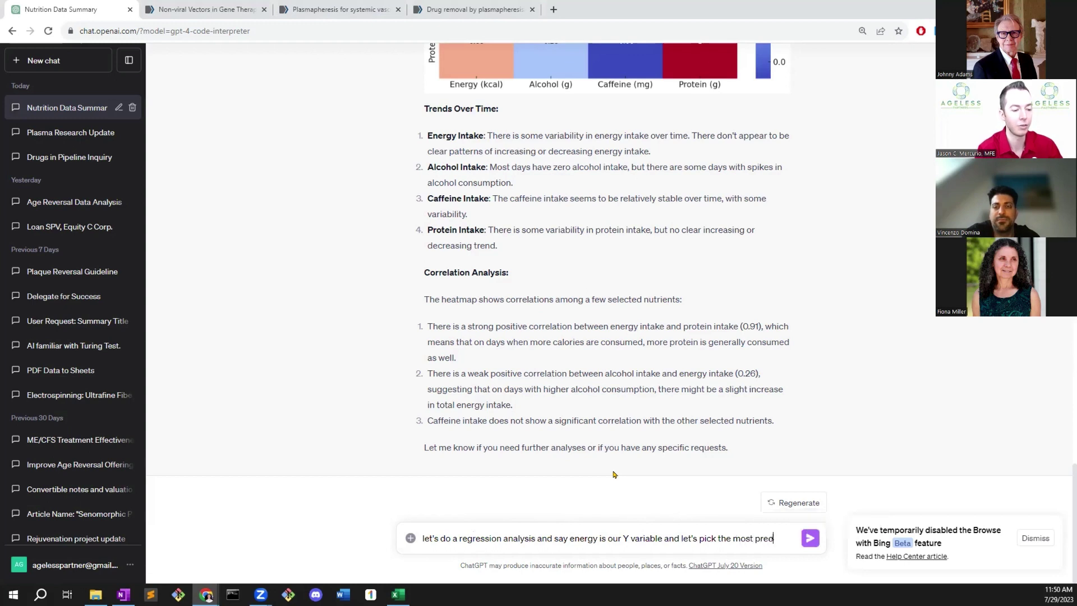
text(ictive X variab)
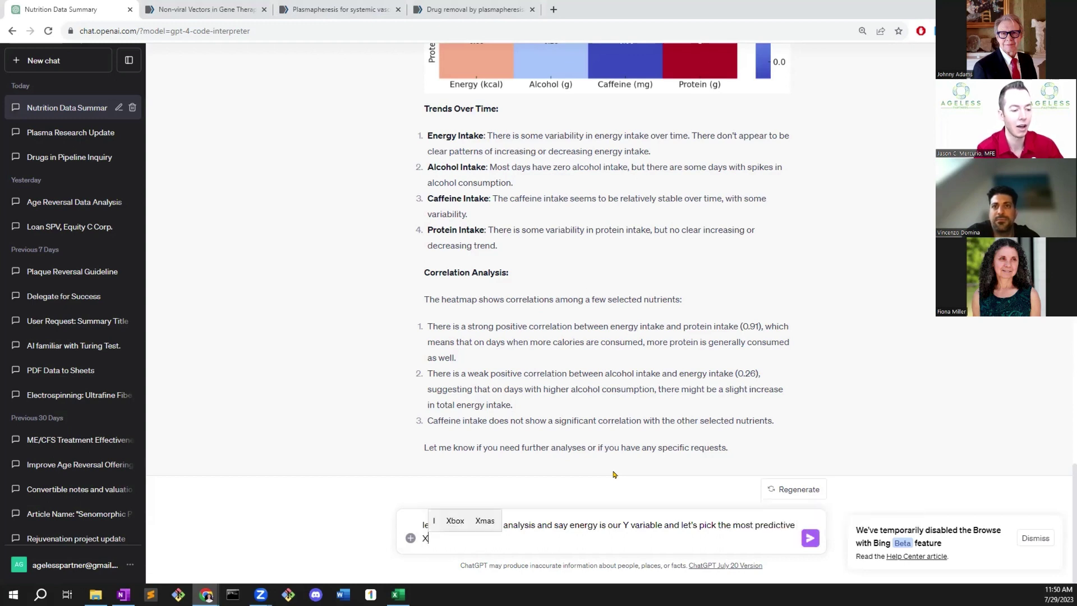
text(les a)
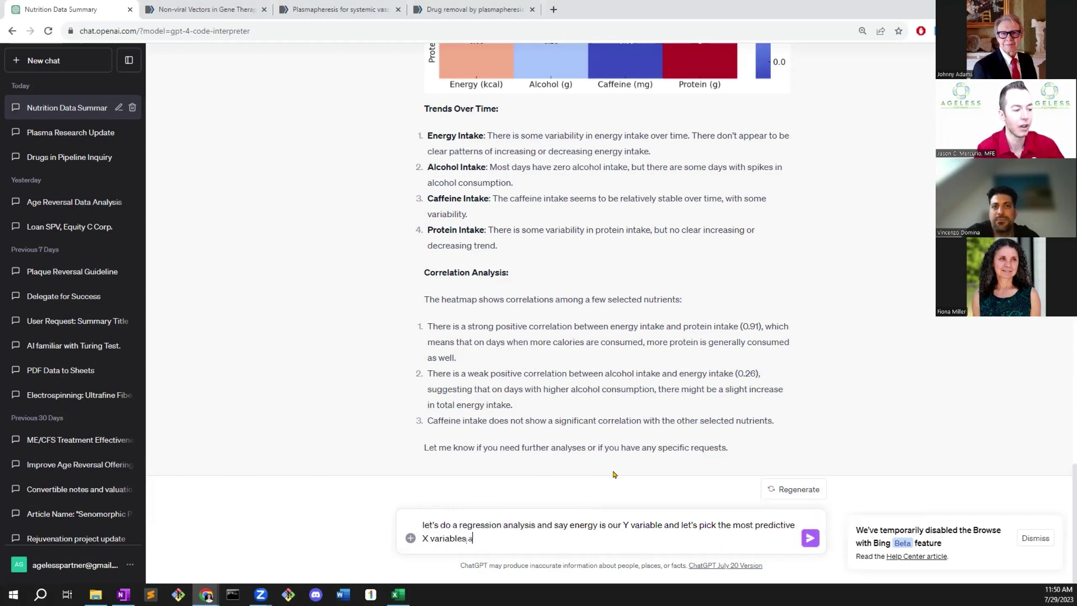
text(nd use Lasso)
key(Return)
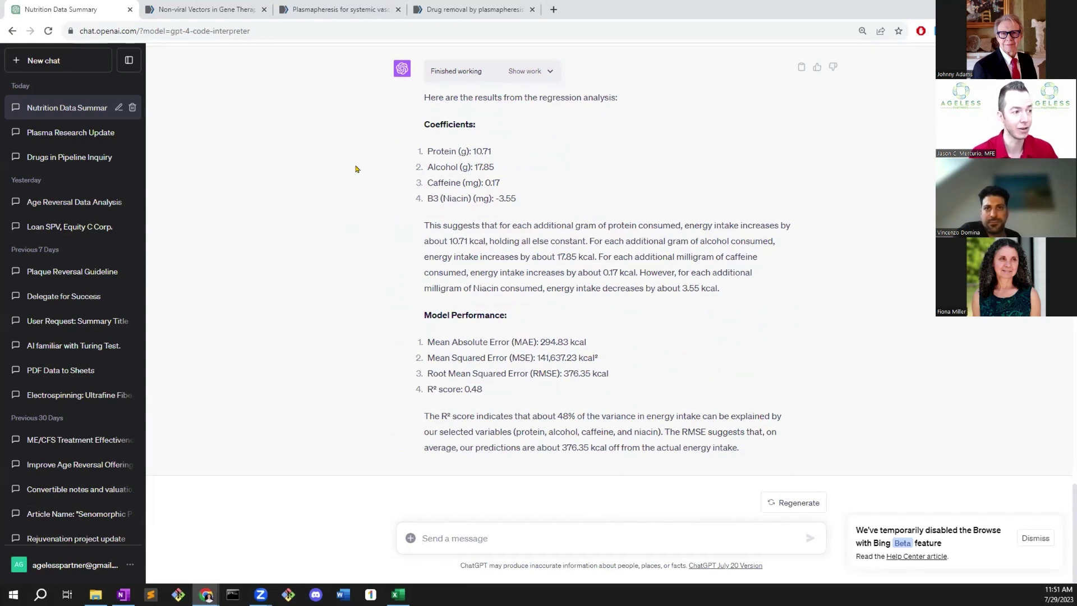
Review the regression coefficients and send the follow-up question "do i have more energy with niacin?"
drag(412, 161, 494, 169)
click(476, 164)
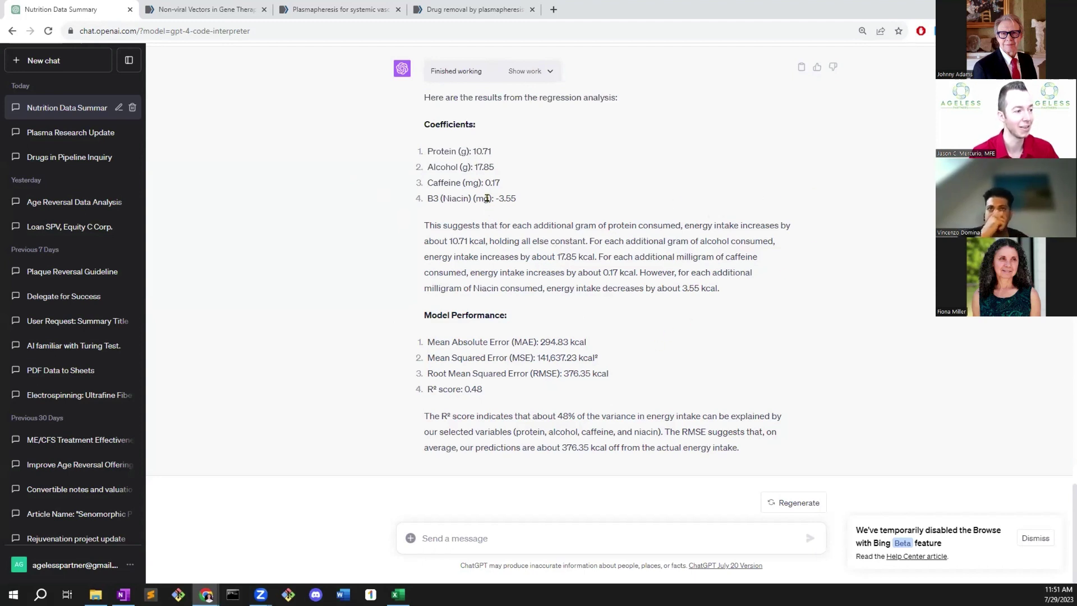
drag(410, 134, 513, 202)
click(607, 421)
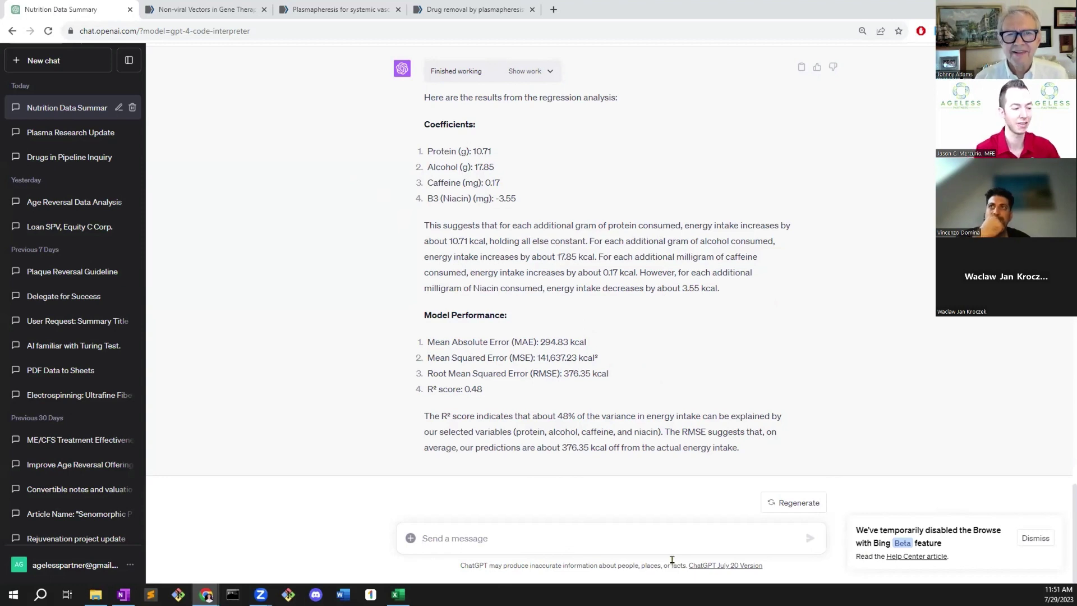
text(do i have more energy with niacin?)
key(Return)
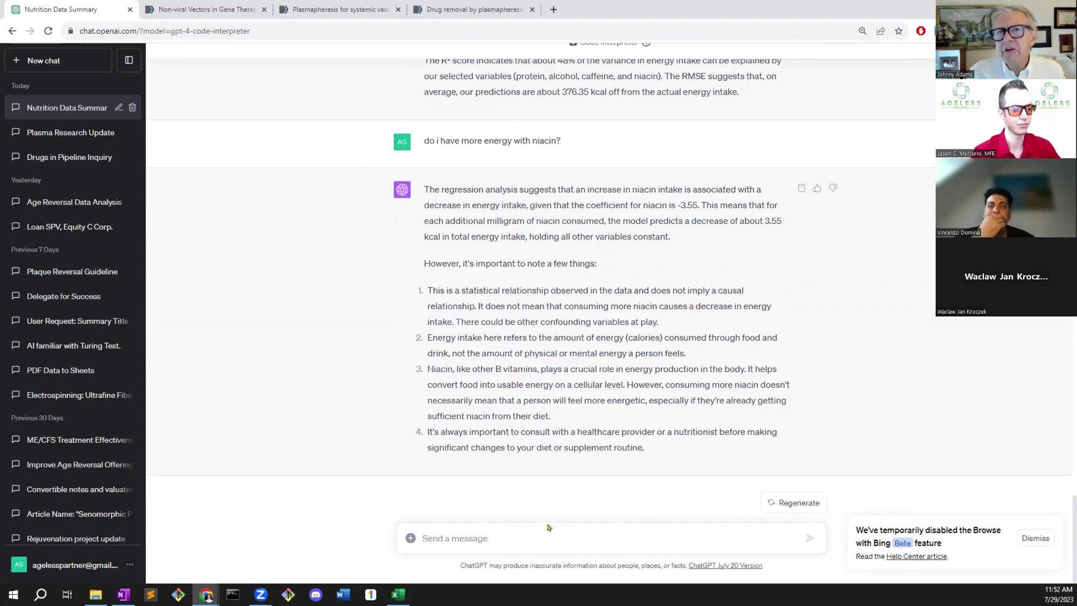
Send the request "let's calculate phenotypic age with this information"
text(let's caluclua)
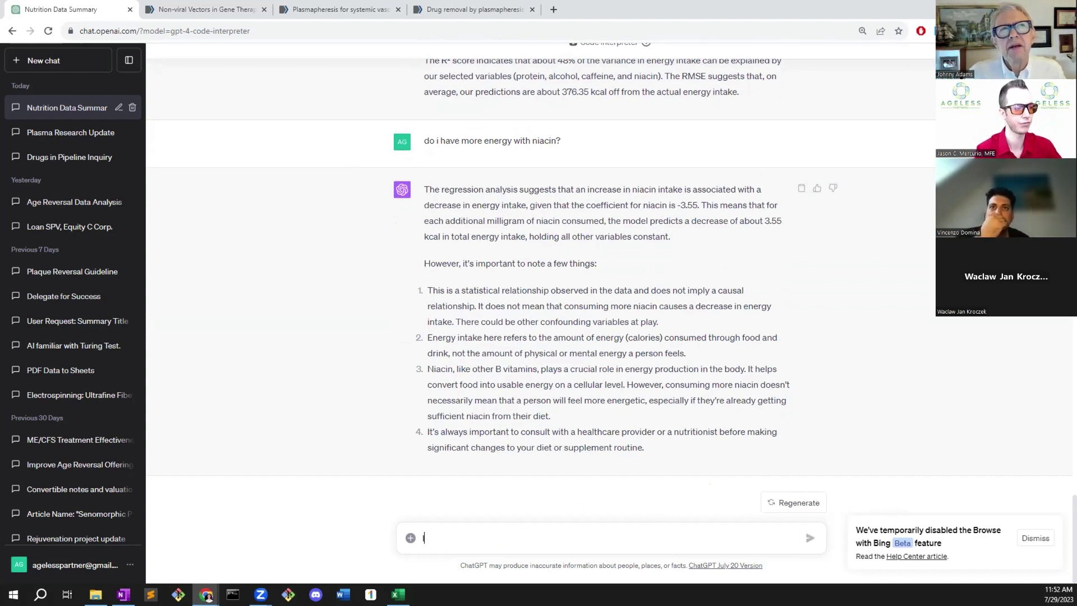
key(BackSpace)
key(BackSpace)
key(BackSpace)
key(BackSpace)
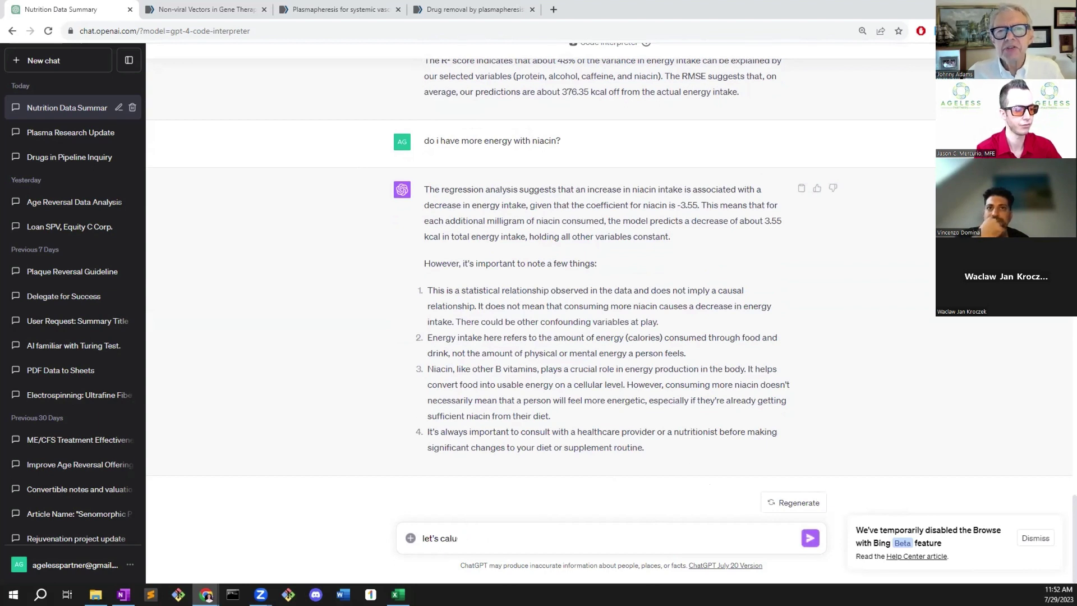
text(culate)
key(BackSpace)
key(BackSpace)
key(BackSpace)
key(BackSpace)
key(BackSpace)
key(BackSpace)
key(BackSpace)
key(BackSpace)
text(alculate )
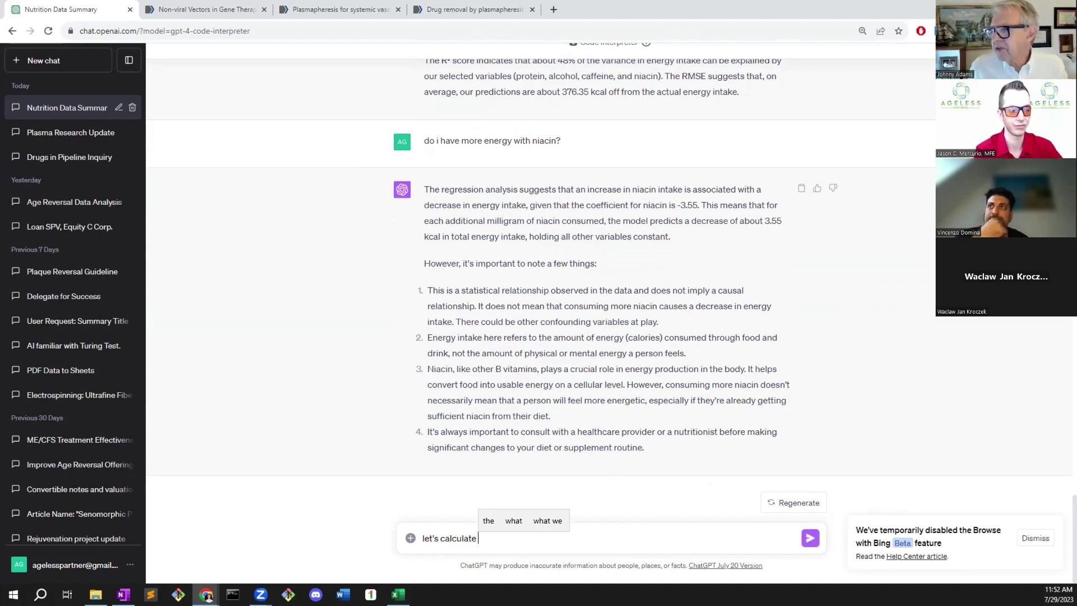
text(pheno)
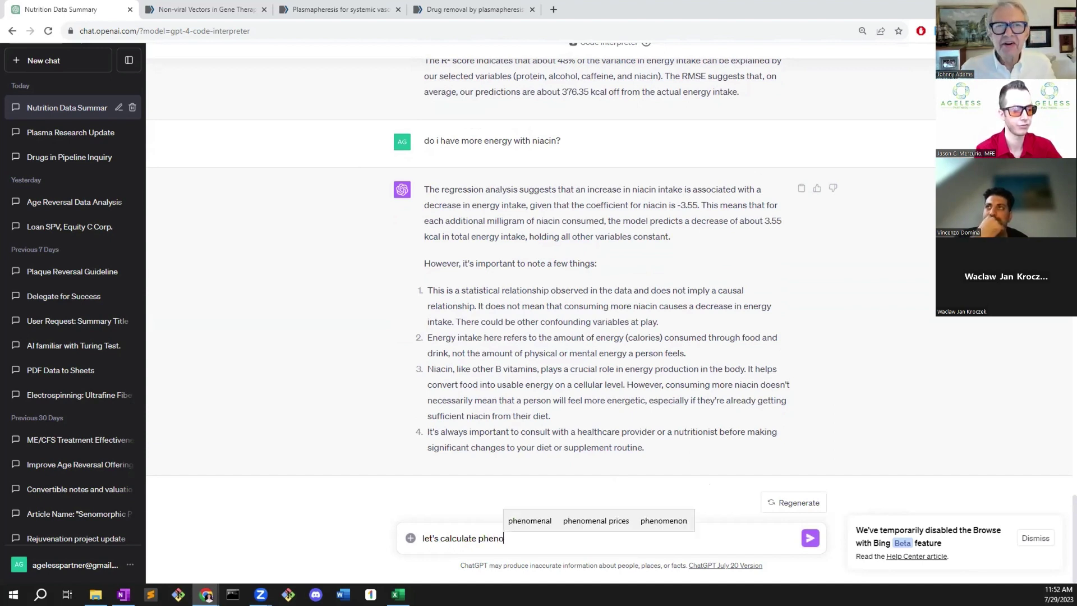
text(typic age )
text(with tihs)
text(his information)
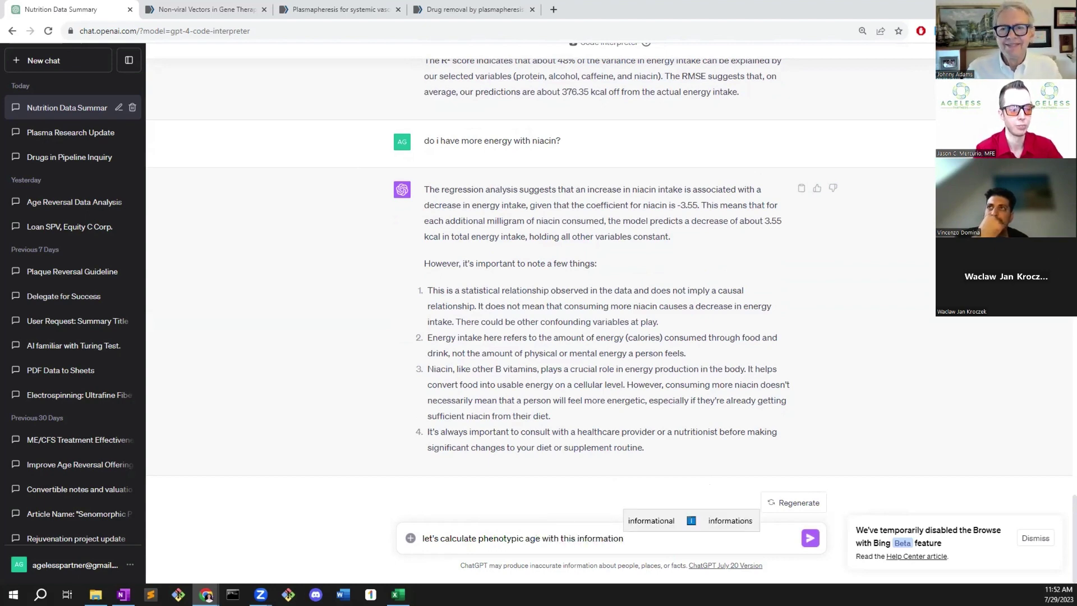
key(Return)
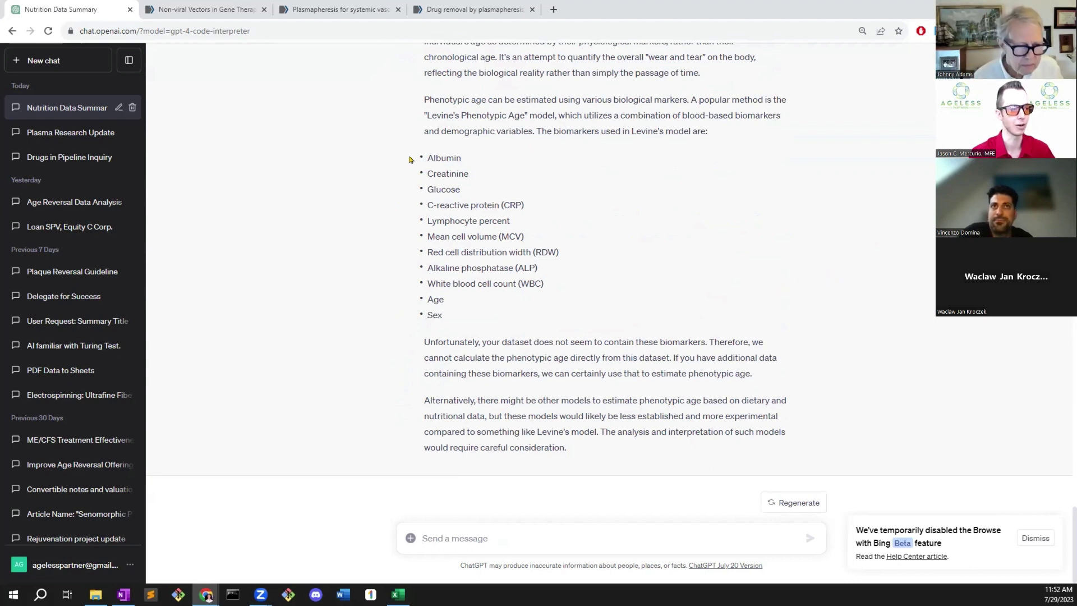
Examine the phenotypic age explanation and the biomarkers required by Levine's model, rechecking the earlier niacin answer
drag(412, 160, 533, 321)
click(533, 320)
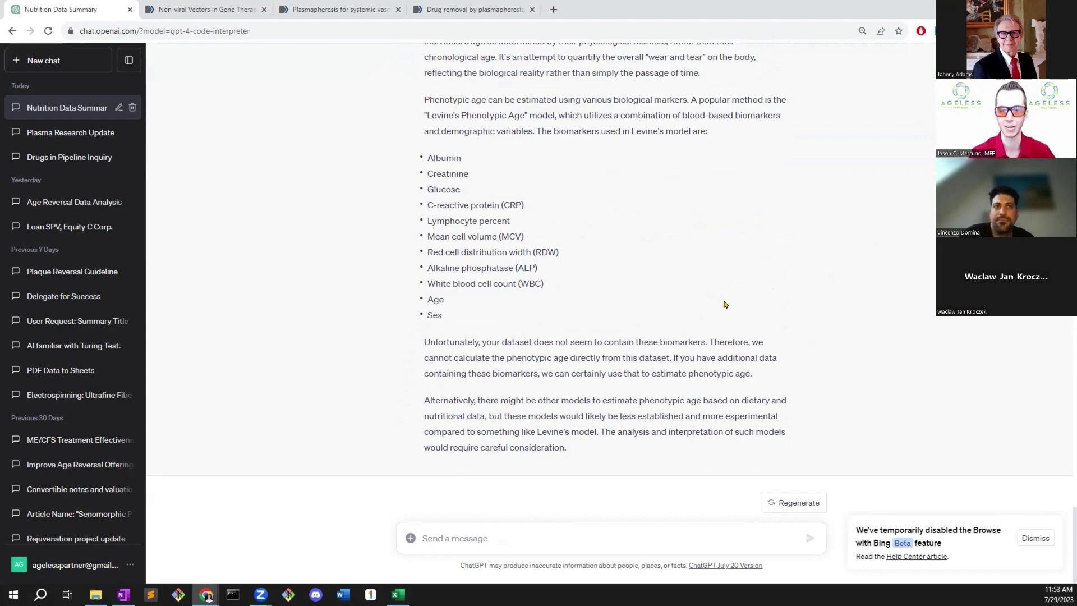
scroll(712, 334, up, 5)
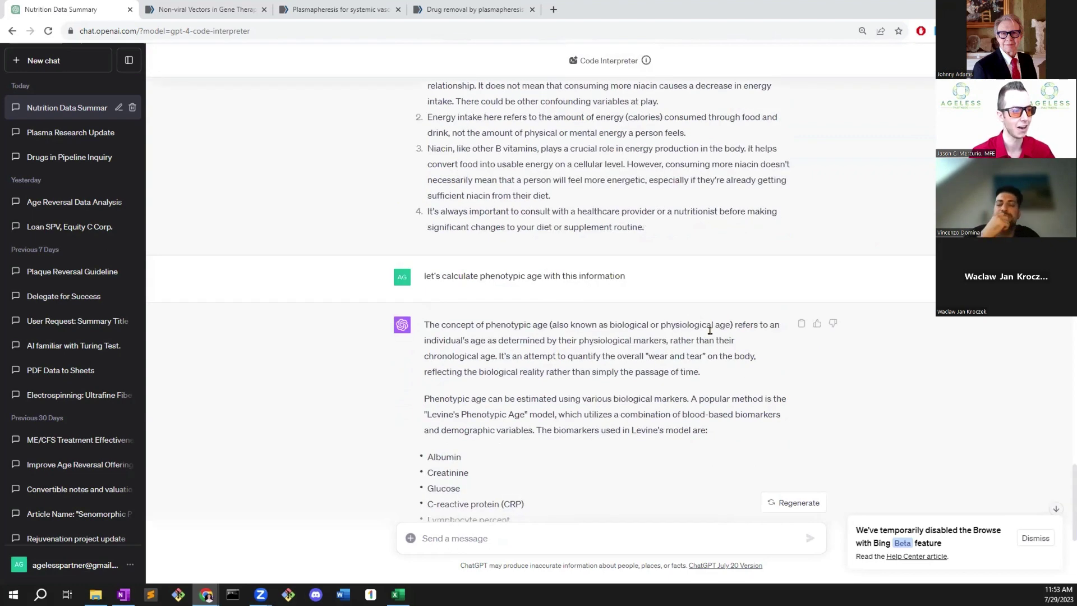
scroll(712, 333, down, 5)
scroll(698, 301, up, 5)
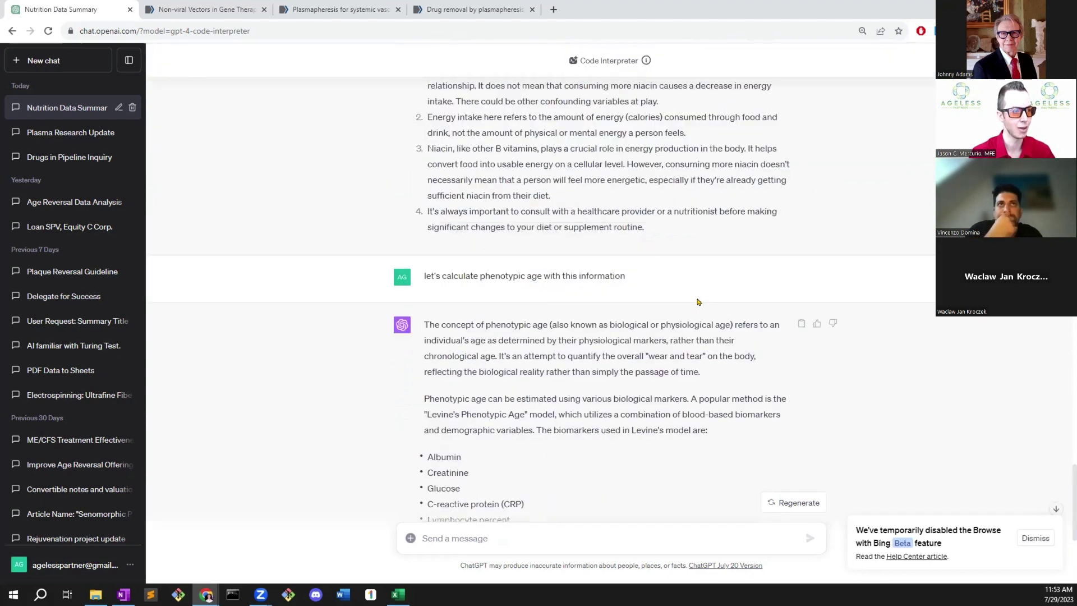
scroll(634, 381, down, 5)
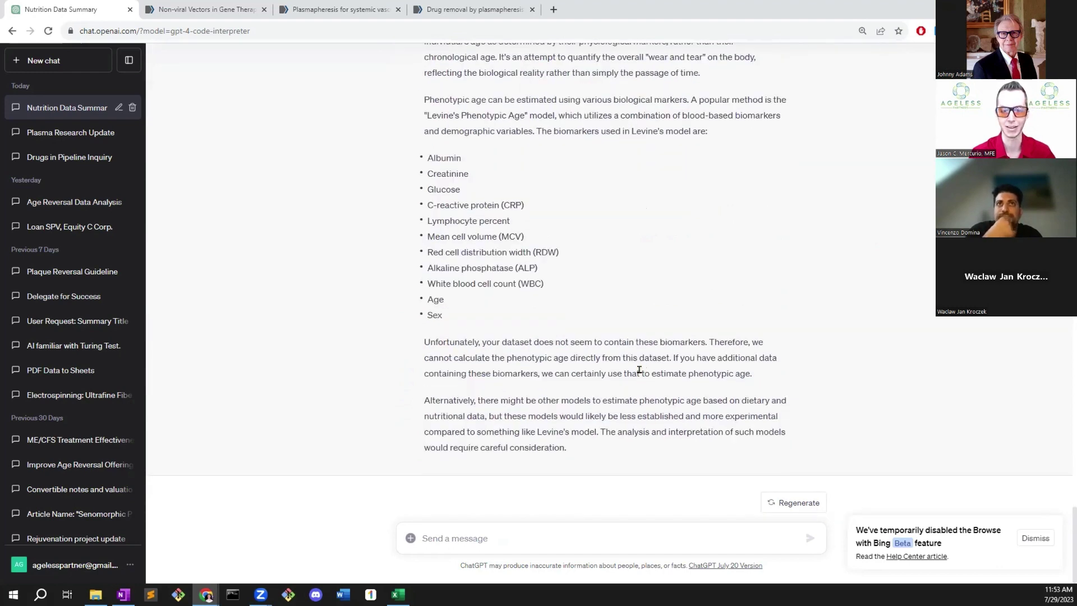
scroll(666, 347, up, 5)
scroll(692, 338, up, 5)
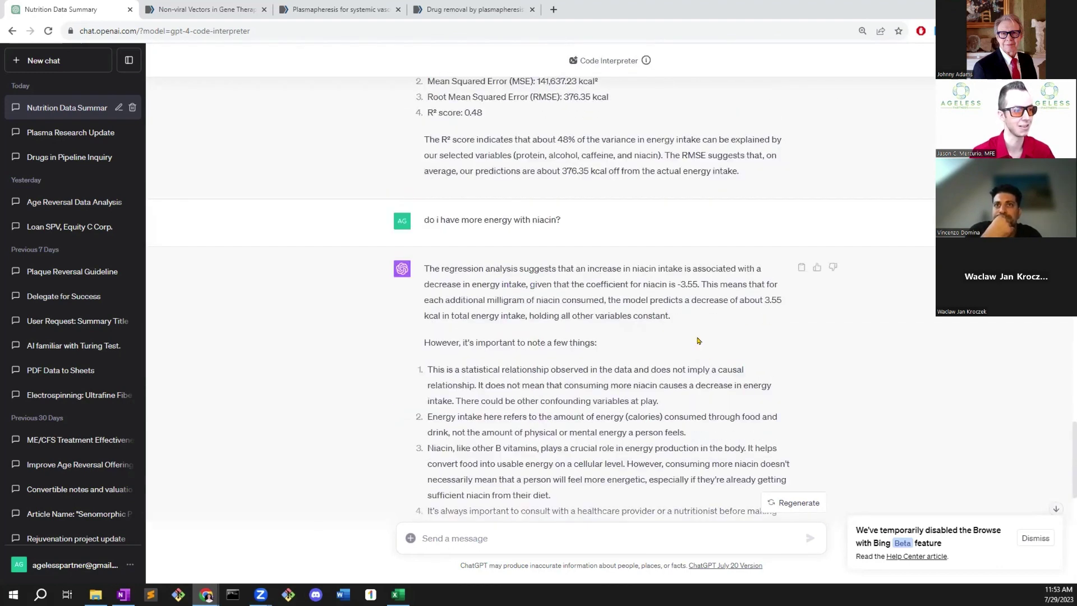
scroll(721, 365, down, 10)
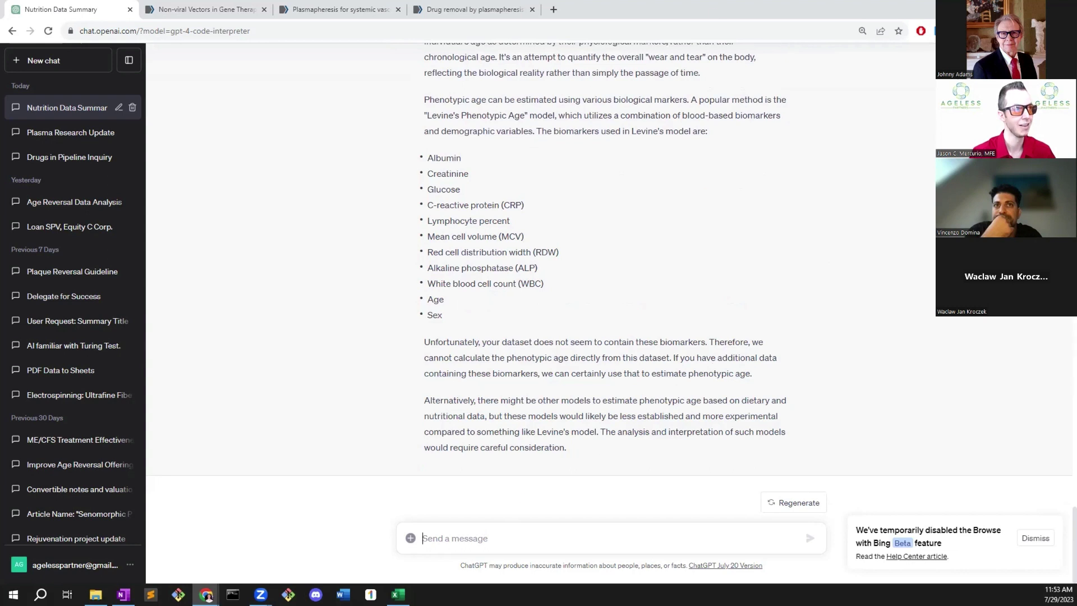
Attach longevity sample genes.csv to the conversation and send "give me a summary of this data set"
click(398, 595)
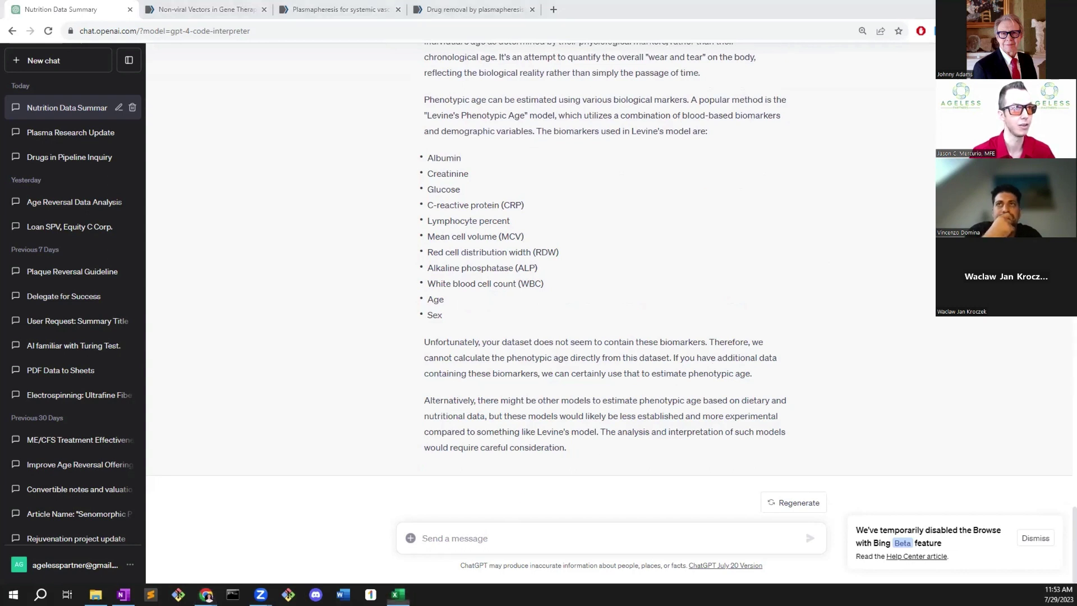
drag(875, 222, 543, 525)
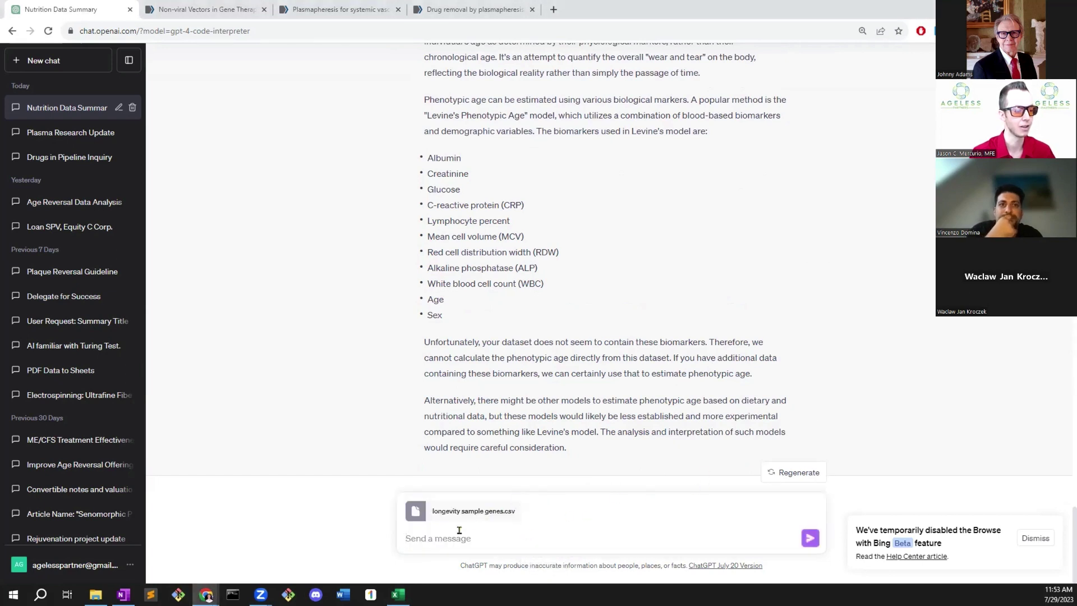
text(give me a summary of)
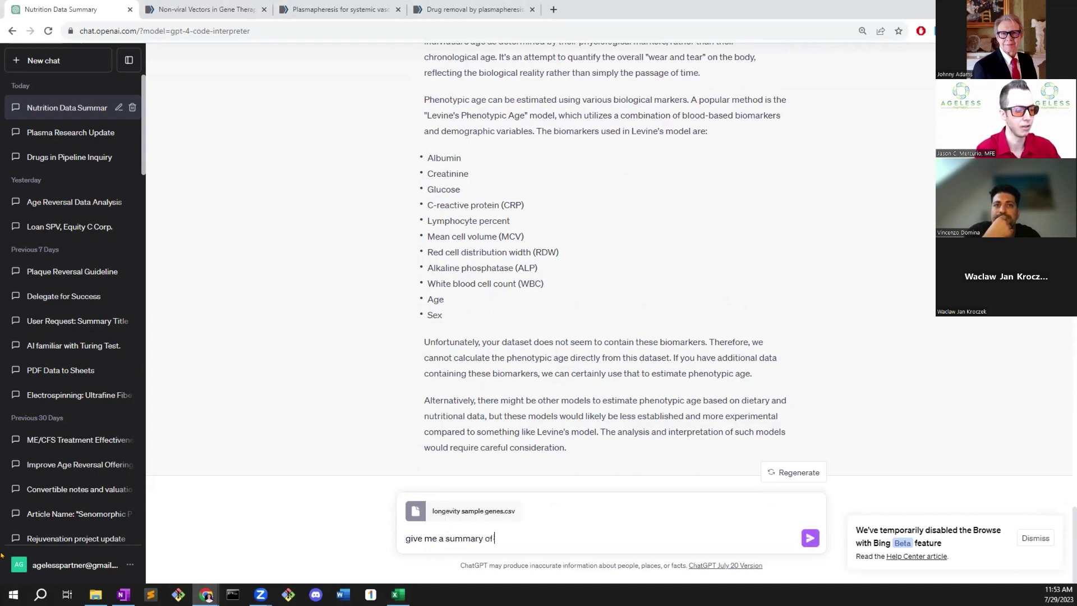
text( this data set)
key(Return)
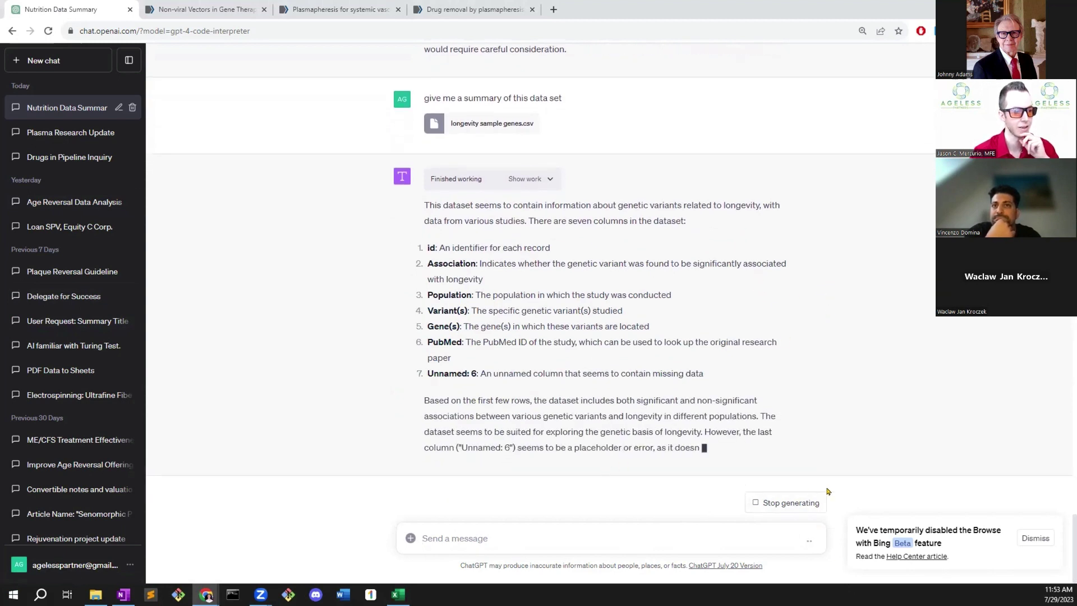
Send the follow-up request "let's use that to gain insight on the genes"
click(504, 531)
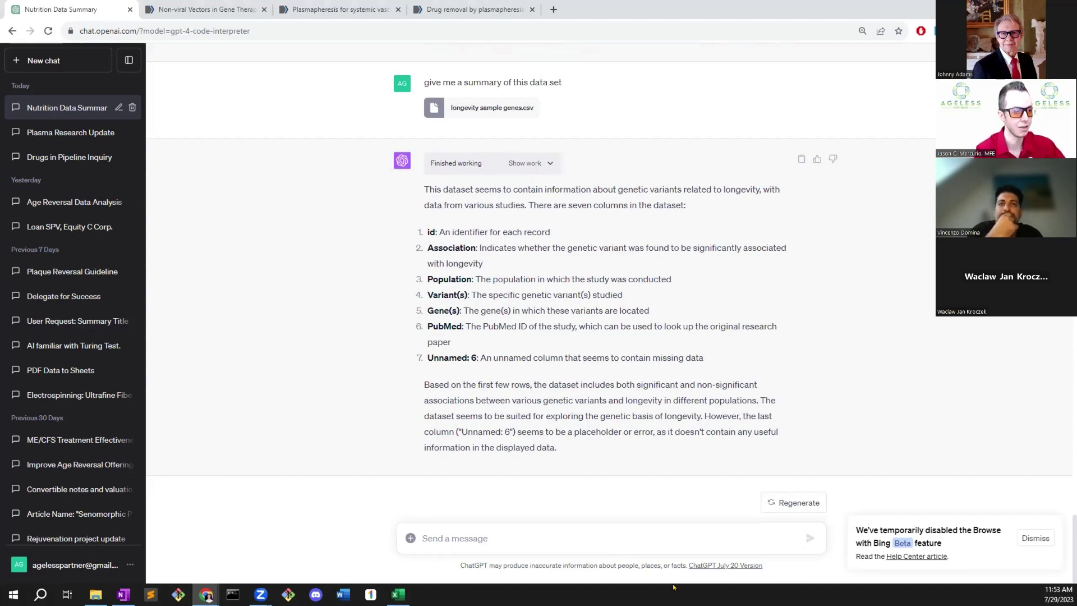
text(let's use that)
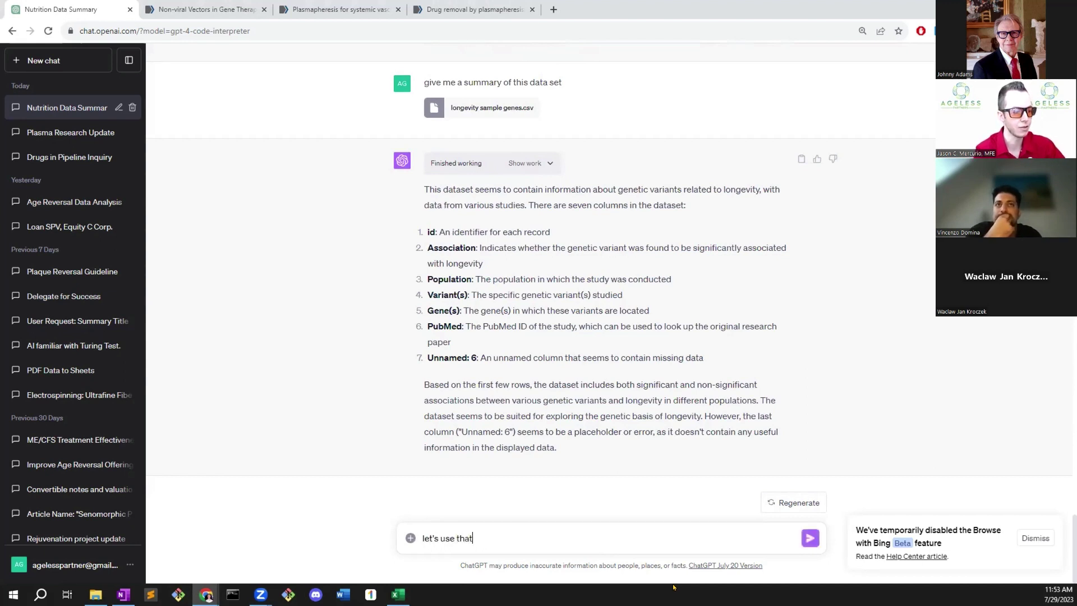
text( to gain insight on the genes)
key(Return)
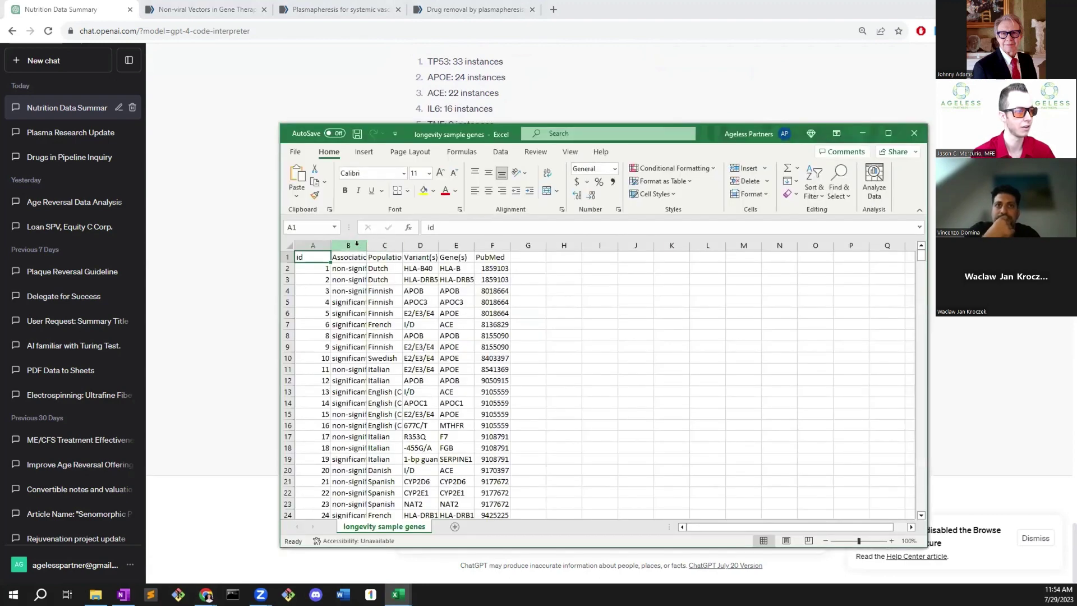
Fit the Association column to its contents and select the Gene(s) column in the longevity sample genes sheet in Excel, returning to ChatGPT
click(357, 245)
double_click(366, 245)
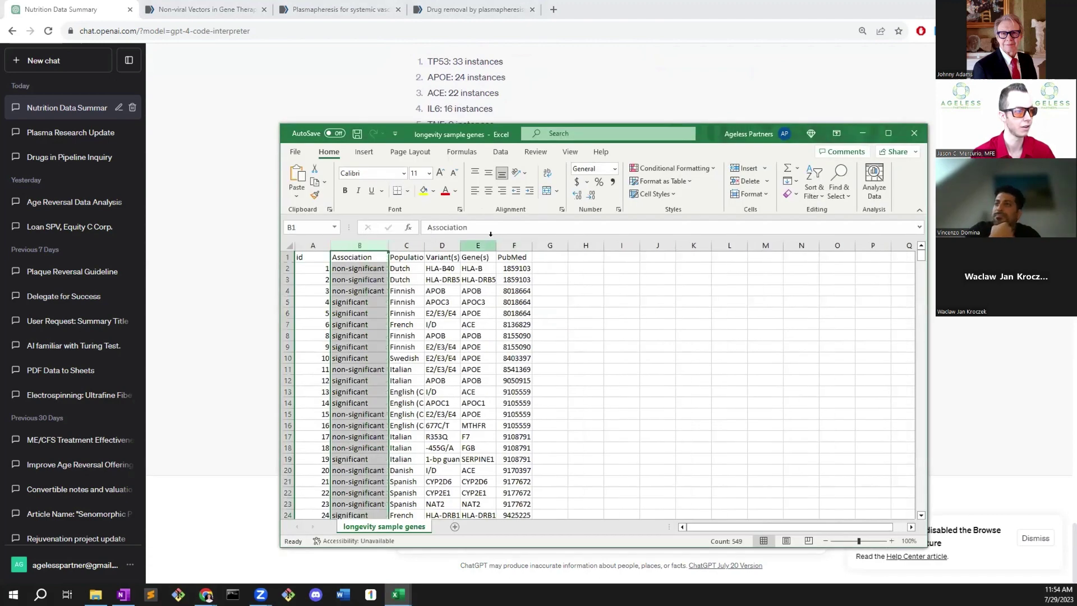
click(486, 245)
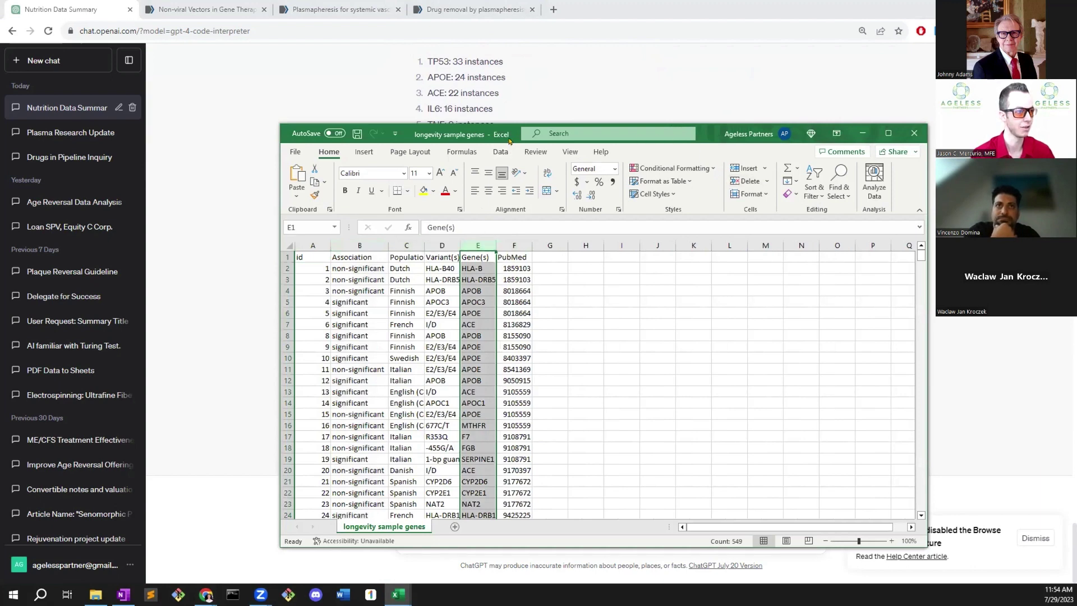
key(alt+Tab)
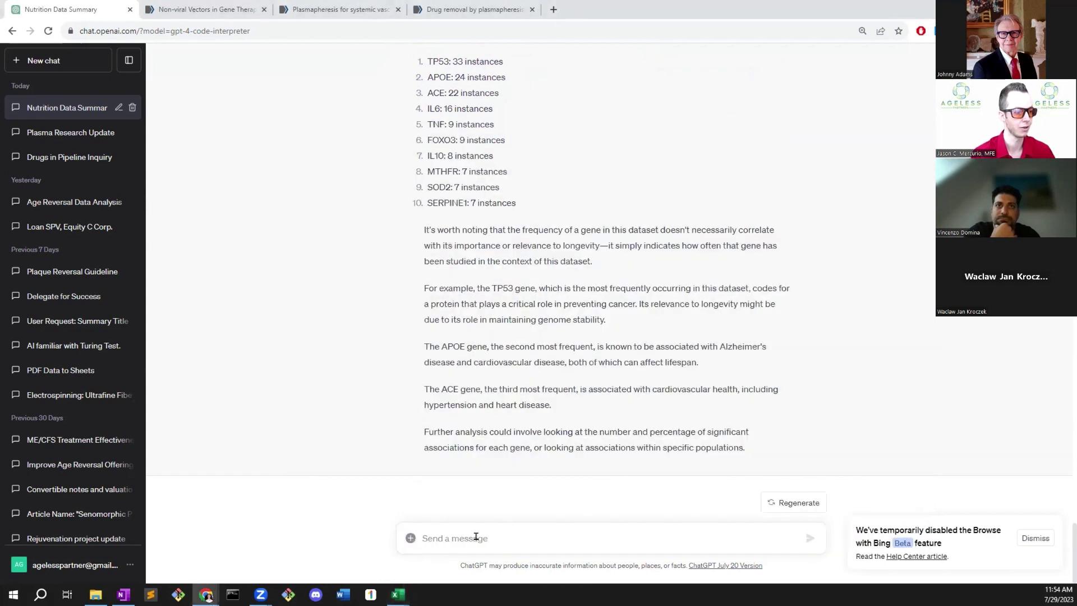
Send the follow-up request "let's look at the association of the genes" in the conversation
text(let's)
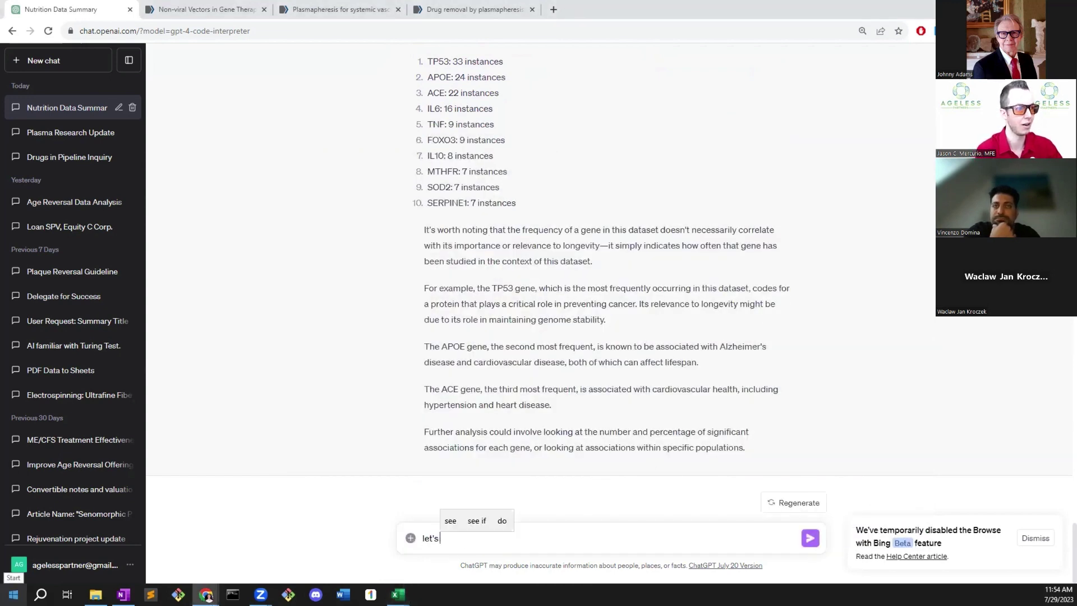
text( loo)
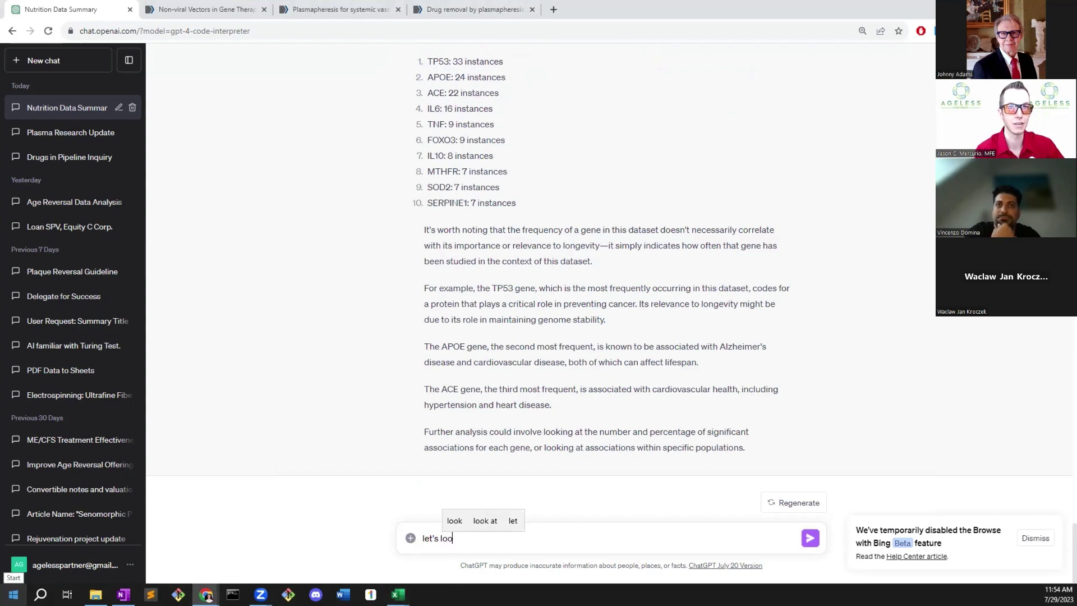
text(k at the a)
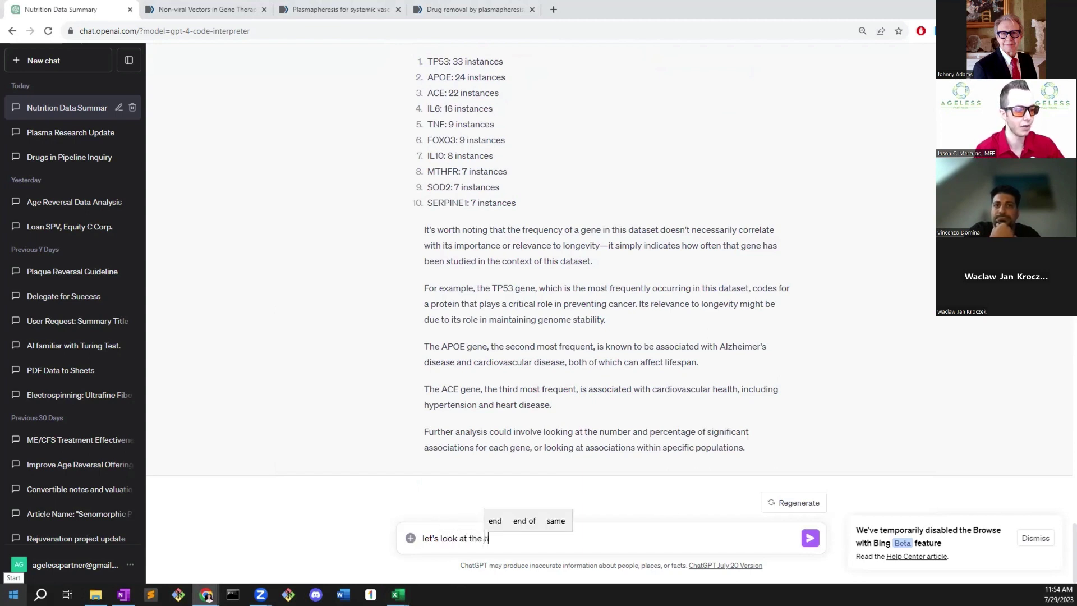
text(ssociation of the genes)
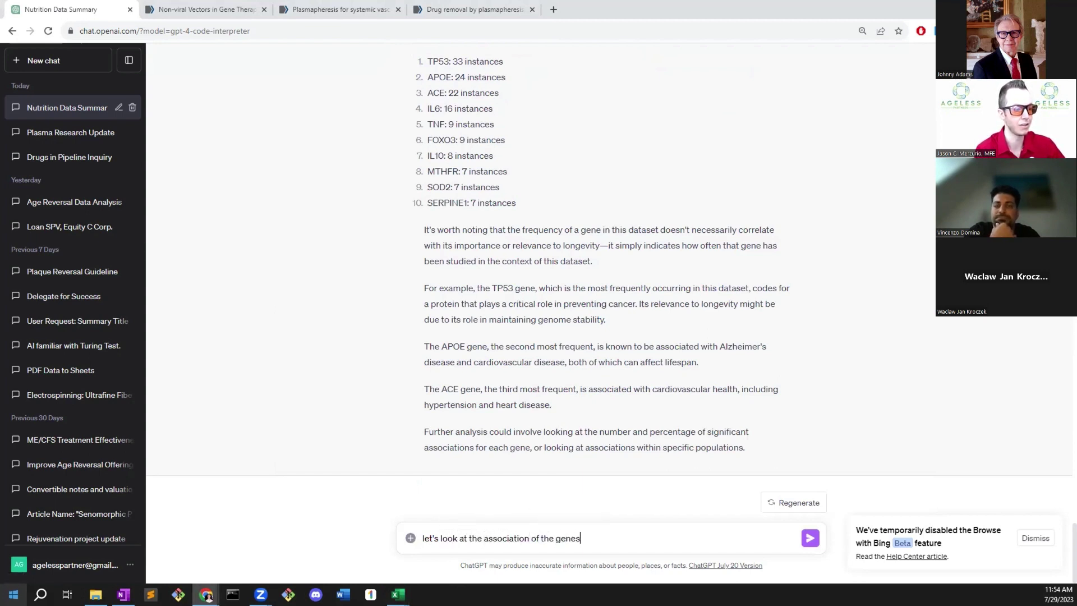
key(Return)
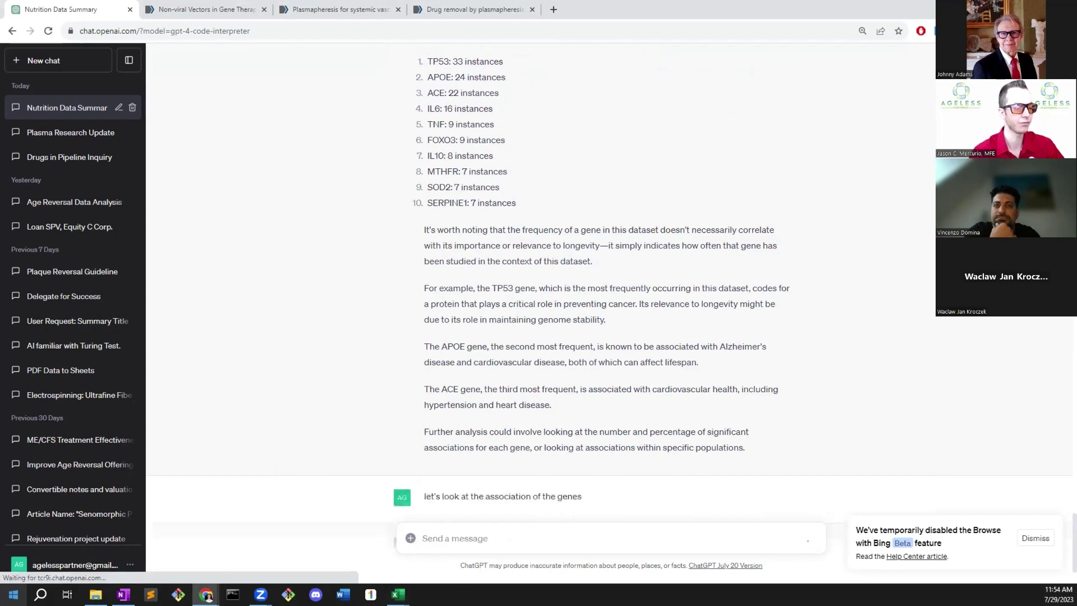
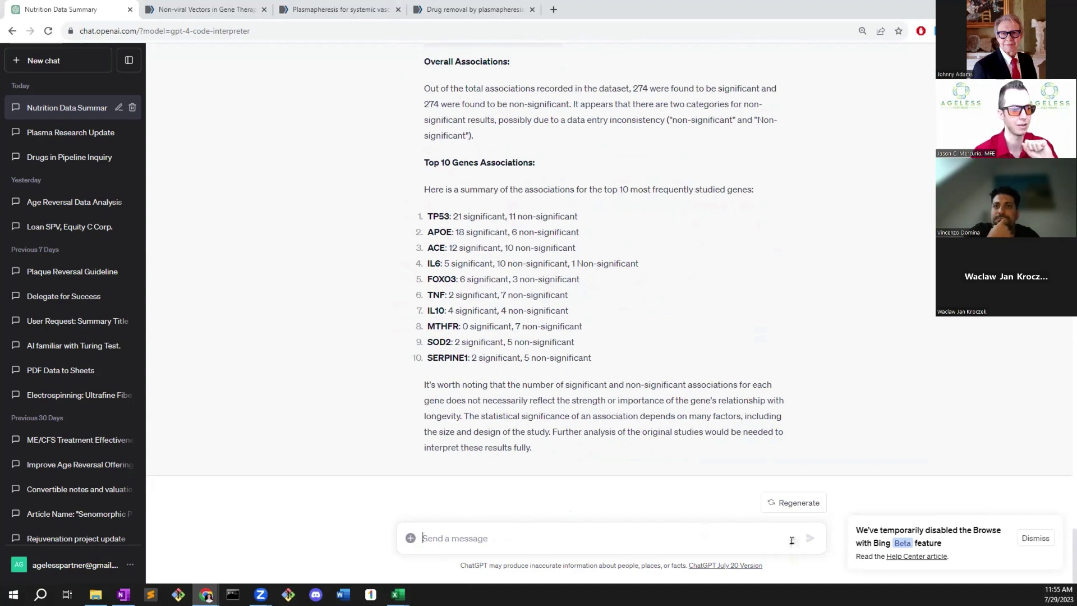
Ask for charts of the gene associations by sending "visuals please"
text(vis)
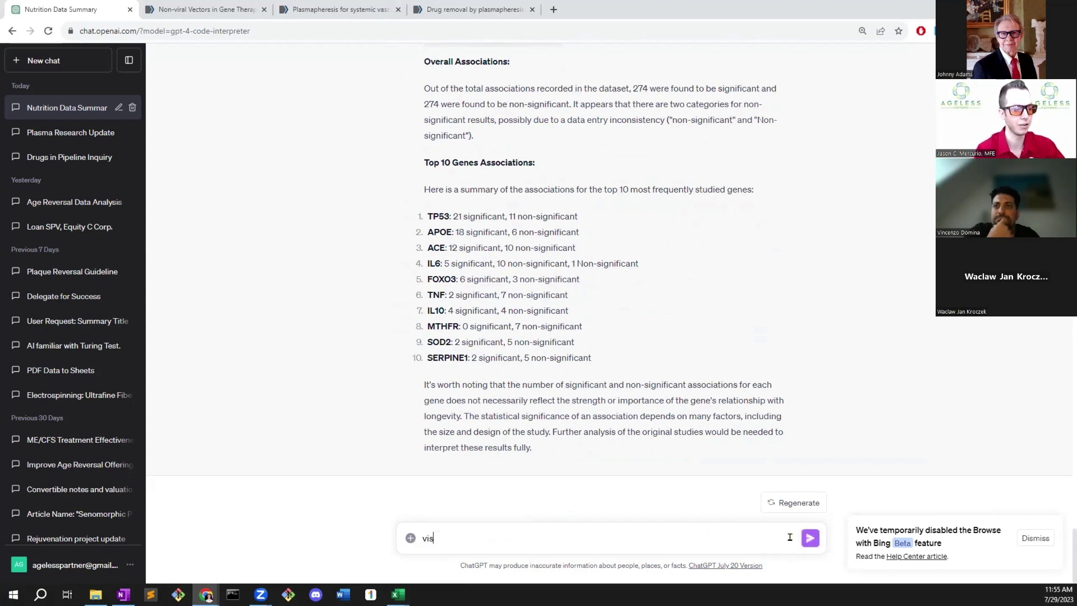
text(ul)
key(Up)
key(Return)
key(BackSpace)
text(s please)
key(Return)
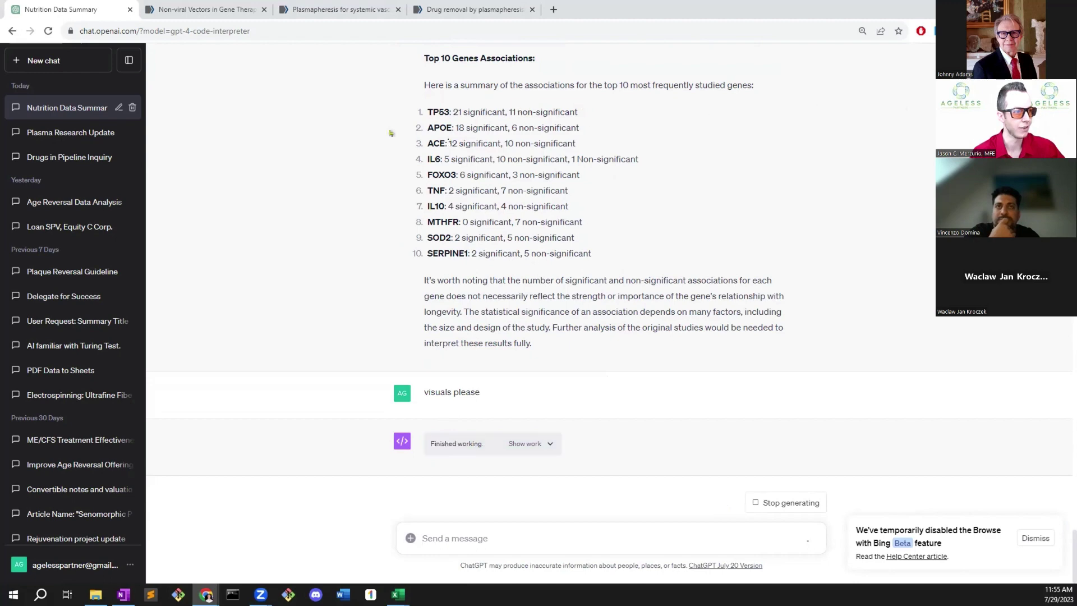
Examine the overall gene associations chart and the stacked chart of the top 10 most frequently studied genes
drag(391, 133, 885, 207)
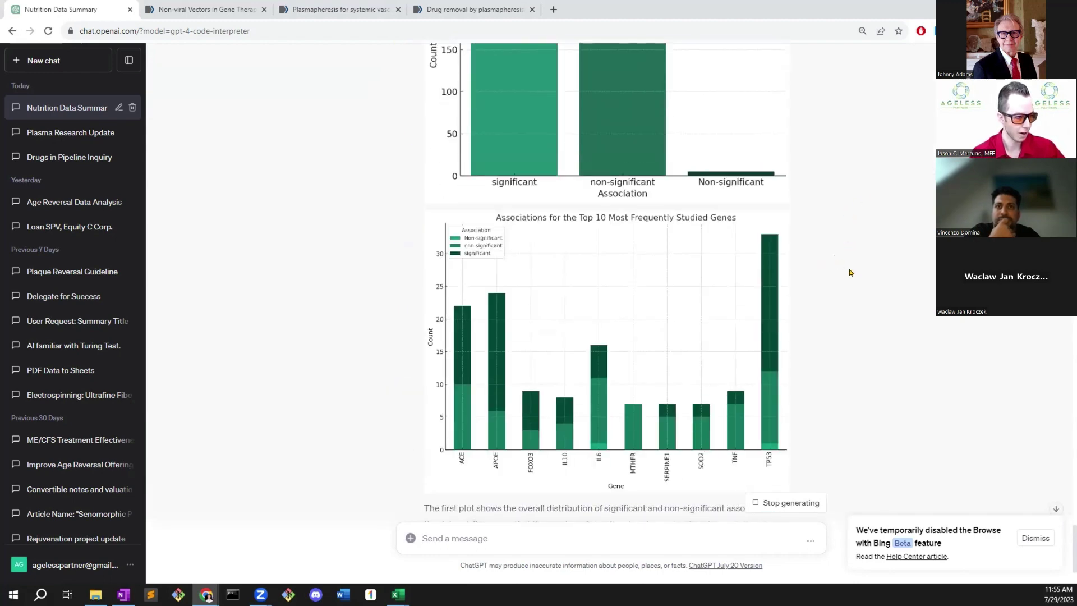
scroll(852, 268, up, 5)
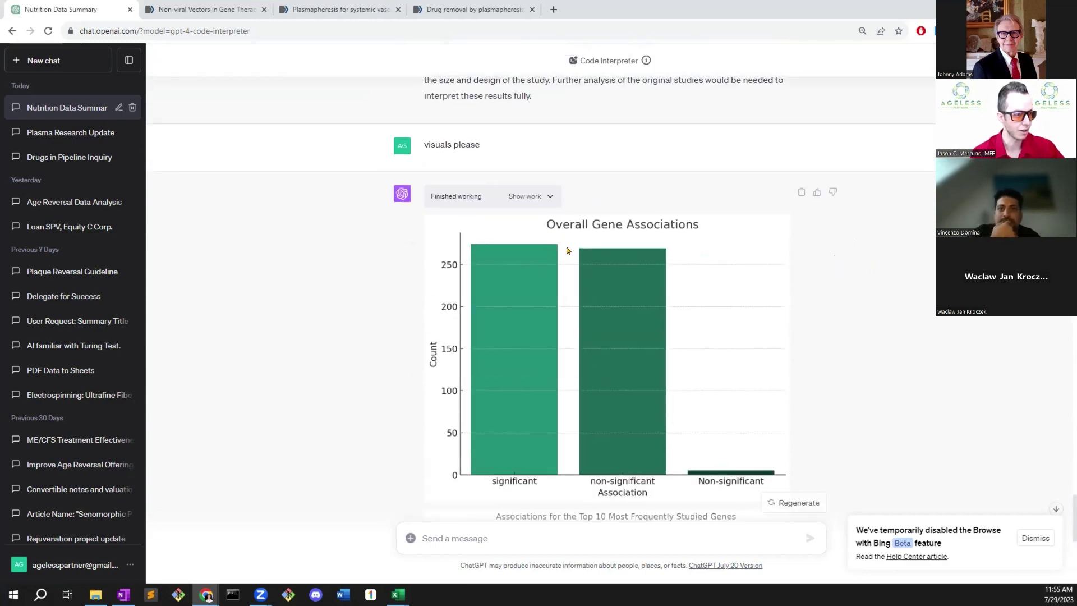
scroll(562, 250, down, 5)
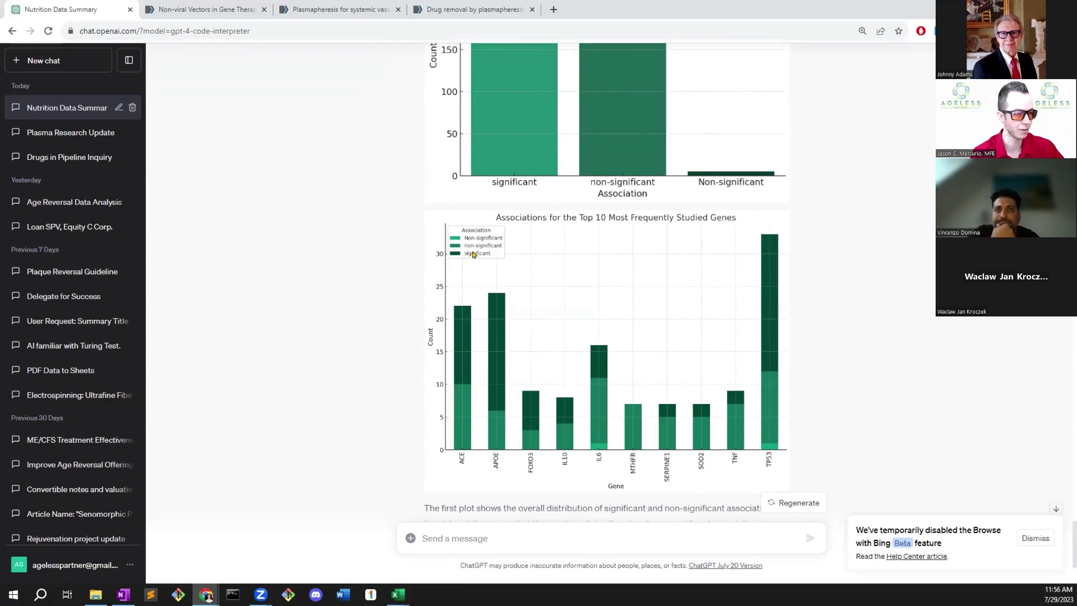
scroll(856, 270, down, 3)
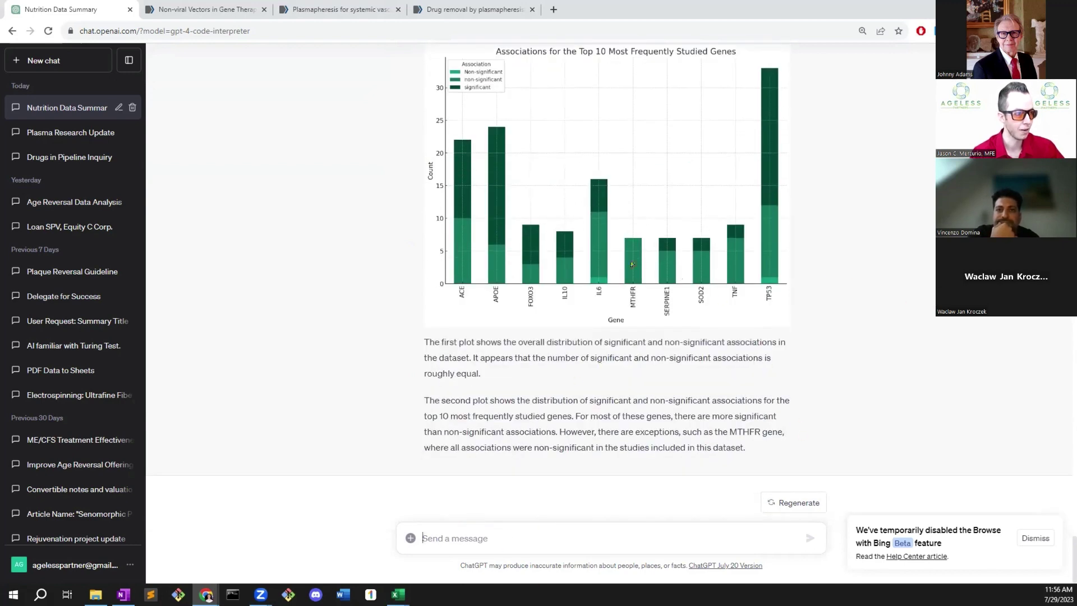
scroll(632, 264, up, 5)
scroll(656, 270, down, 5)
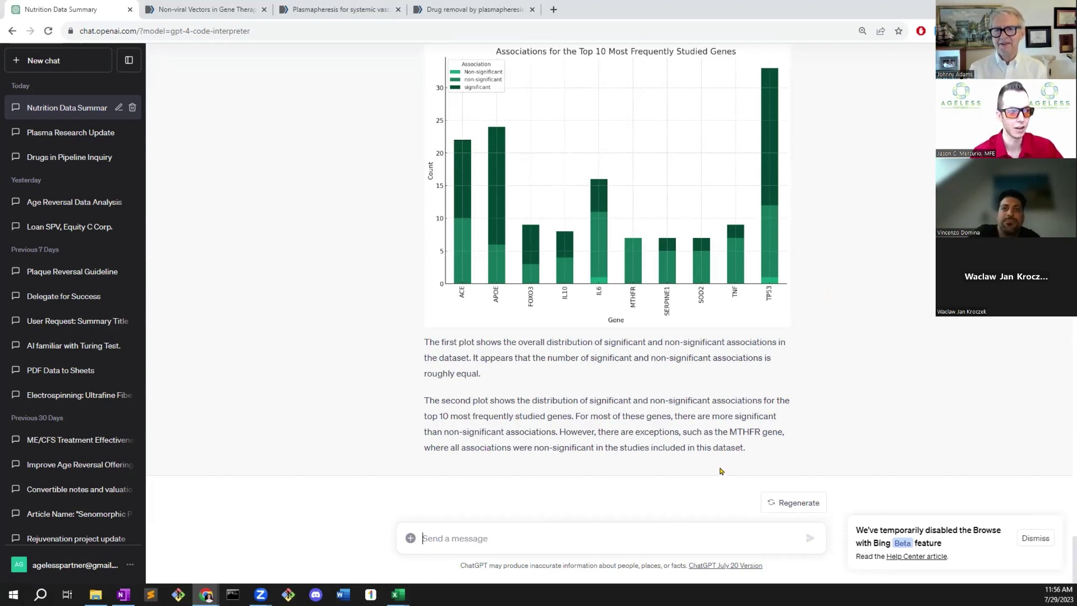
Compose the message "give me an output spreadsheet that has a subset of the orignal data but average across all columns."
text(give an)
key(BackSpace)
key(BackSpace)
key(BackSpace)
text(me an output spreadsheet taht ha)
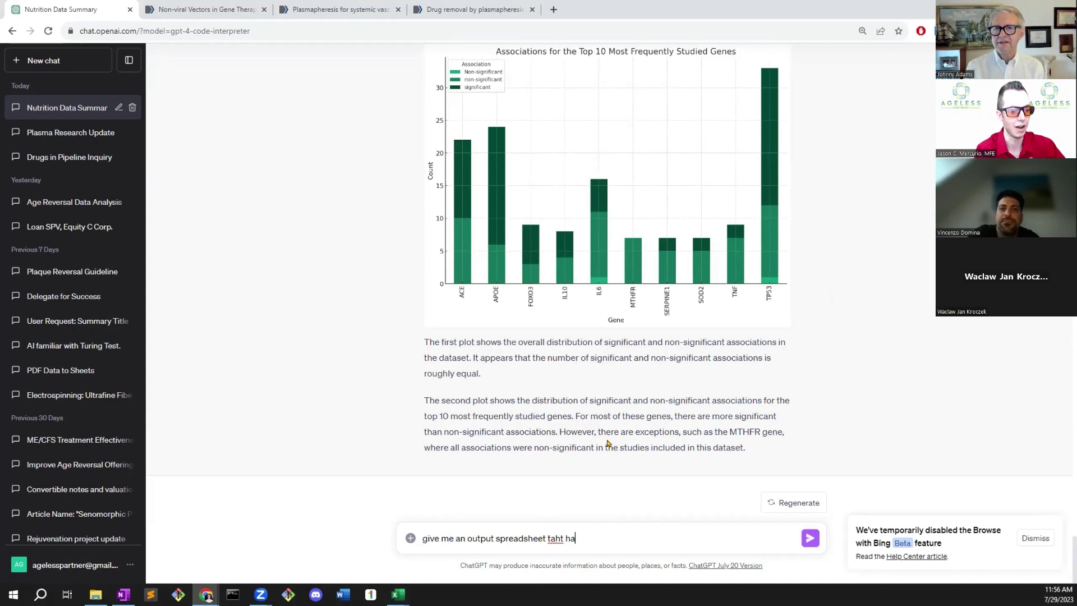
key(BackSpace)
key(BackSpace)
key(BackSpace)
key(BackSpace)
key(BackSpace)
key(BackSpace)
text(hat has a)
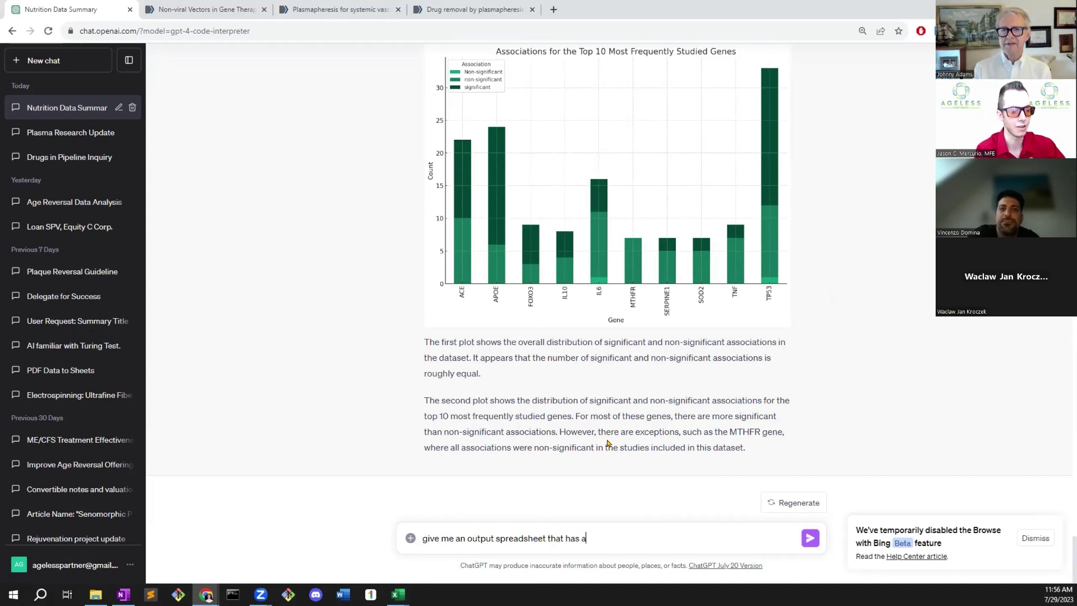
text( subset of the orig)
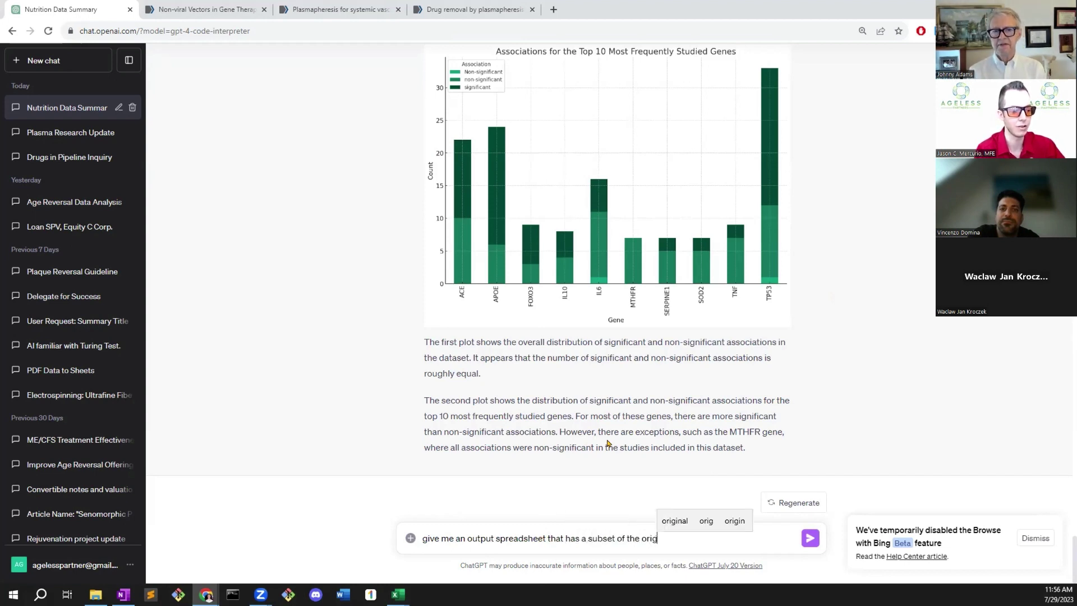
text(nal data but)
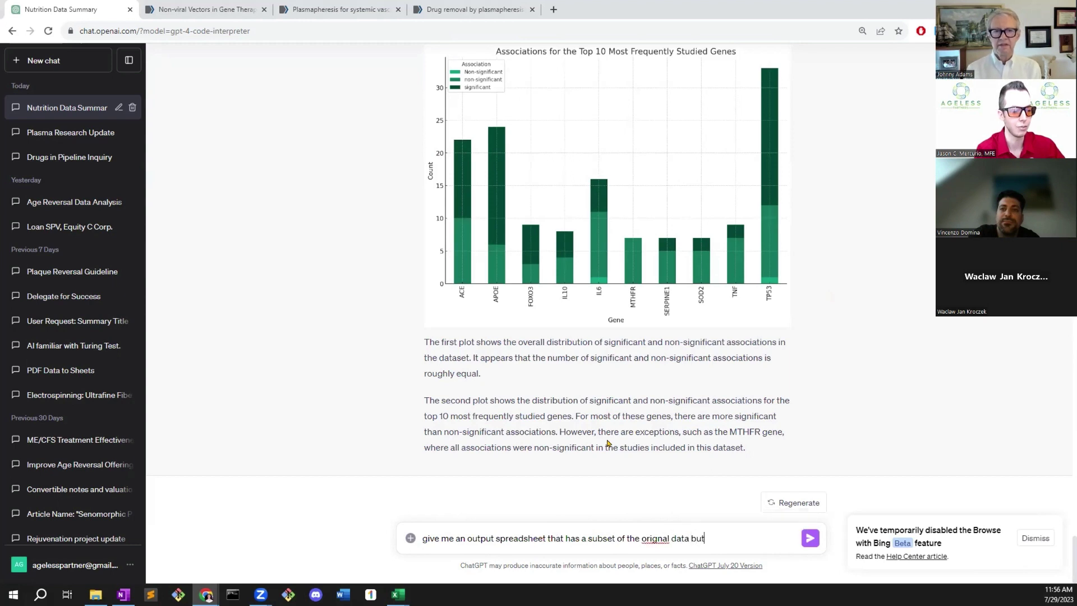
text( average across all columns.)
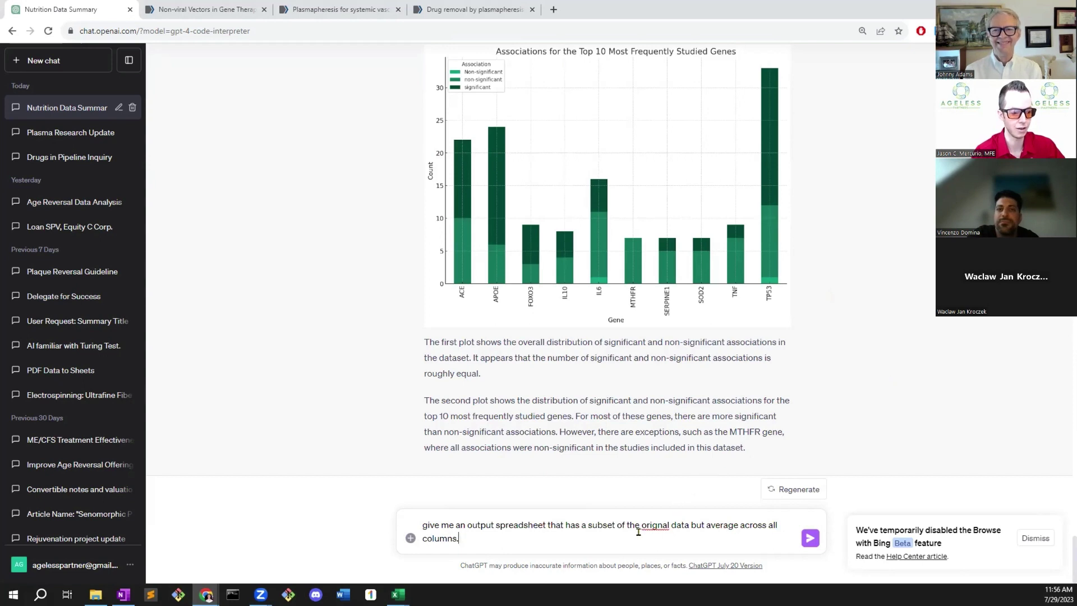
Correct the misspelled "orignal" to "original" in the drafted spreadsheet request and send it
right_click(655, 523)
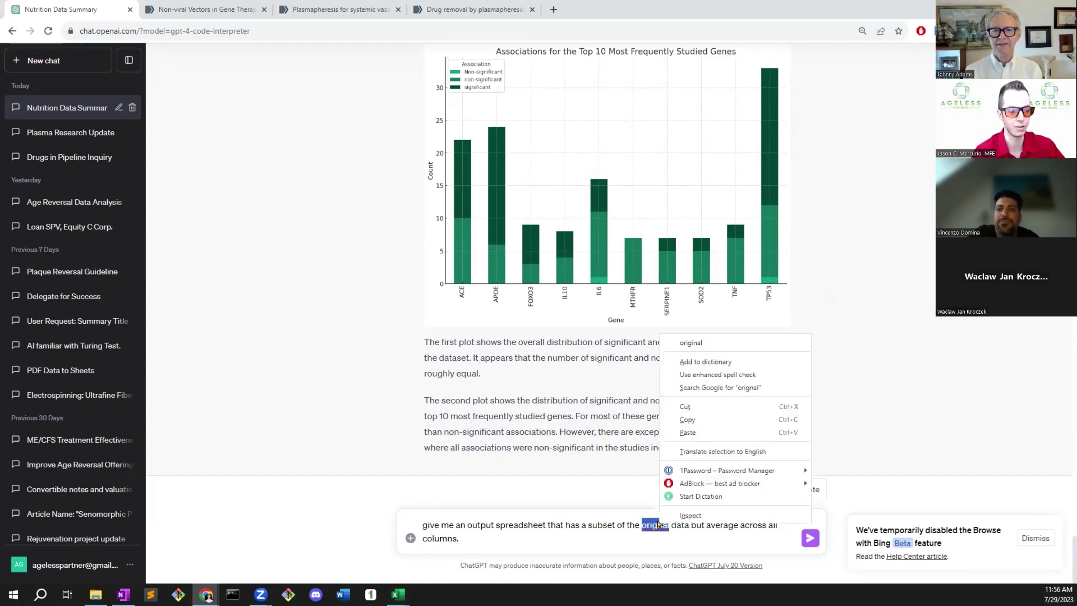
click(685, 344)
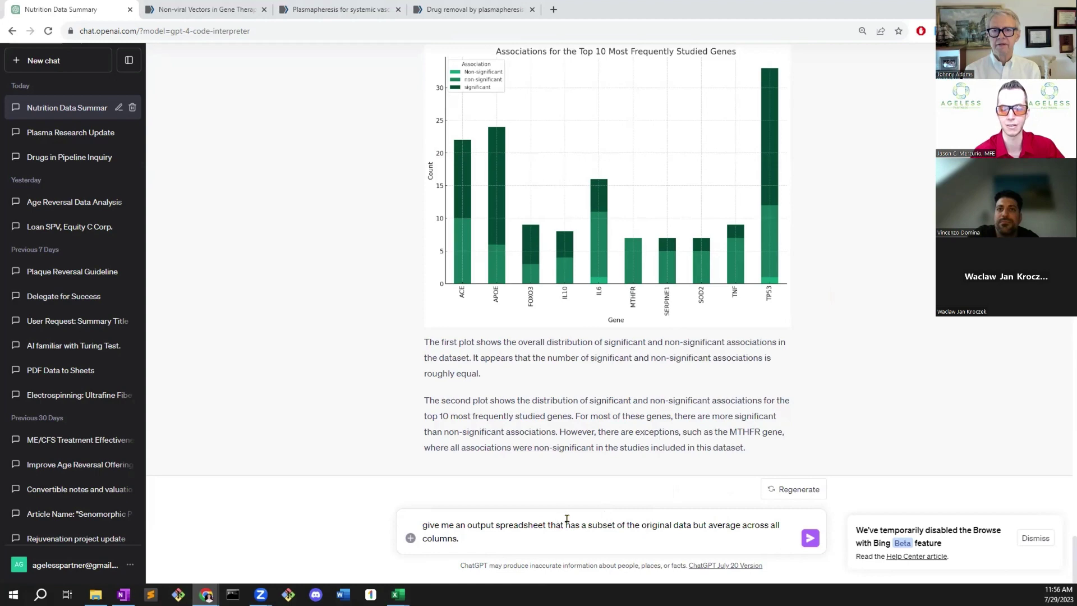
click(519, 539)
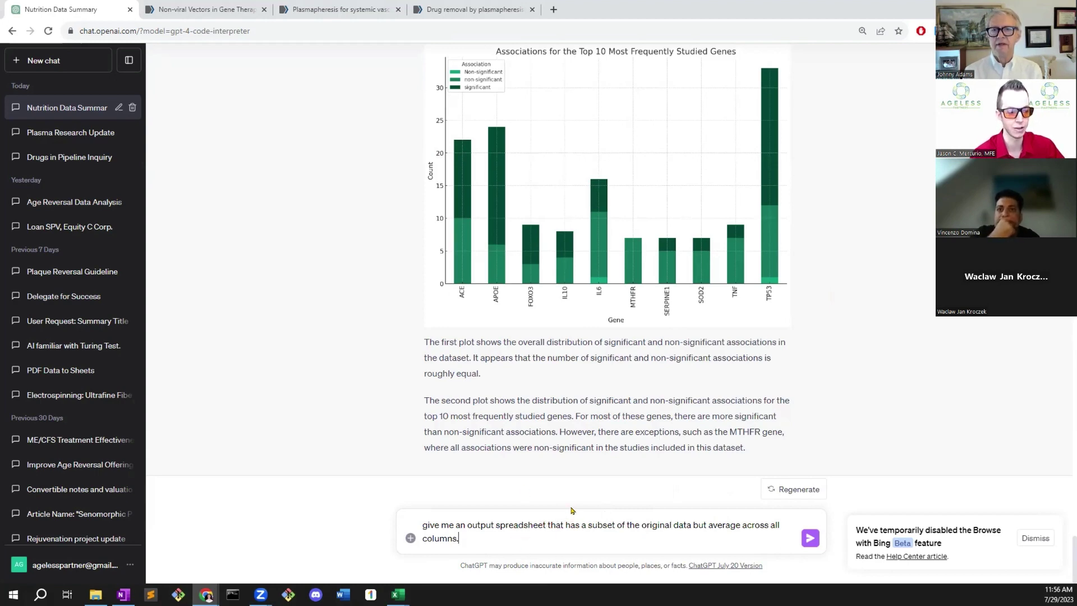
key(Return)
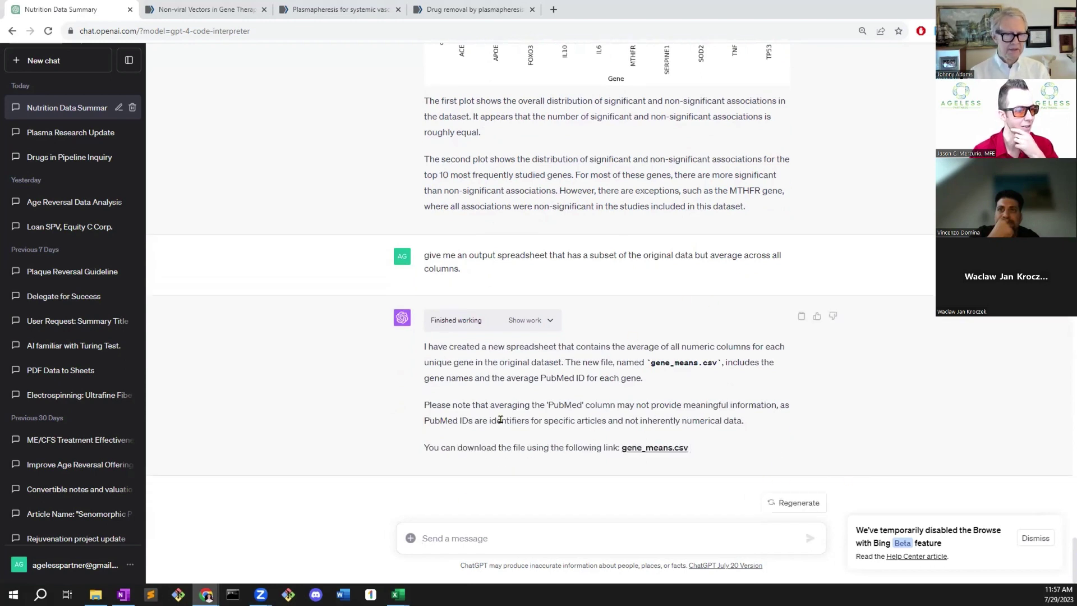
Download gene_means.csv, look through its rows in Excel, and return to the ChatGPT conversation
click(677, 448)
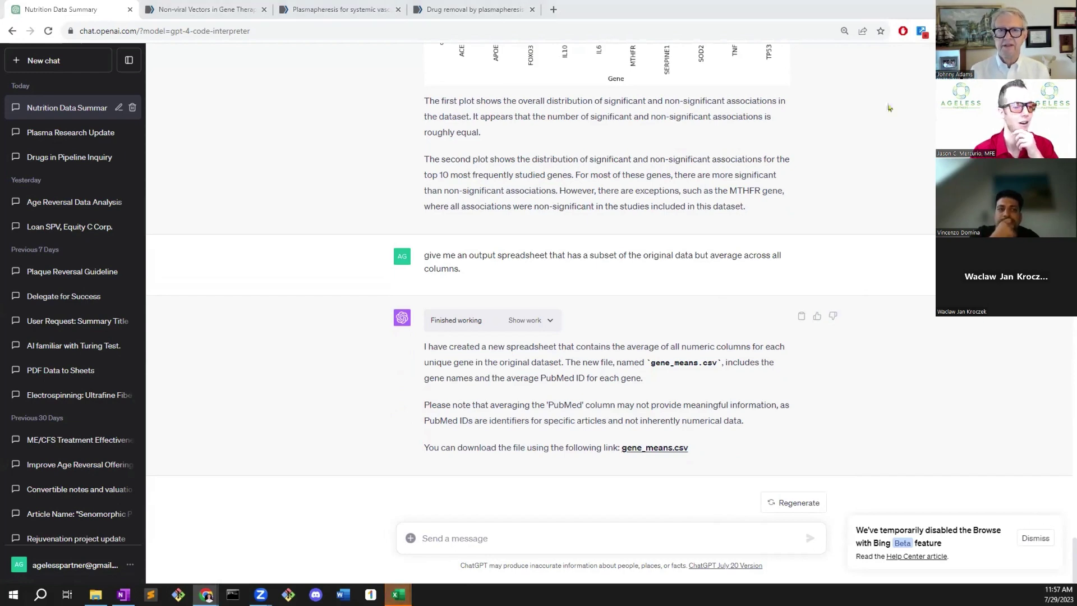
click(398, 594)
scroll(553, 227, down, 20)
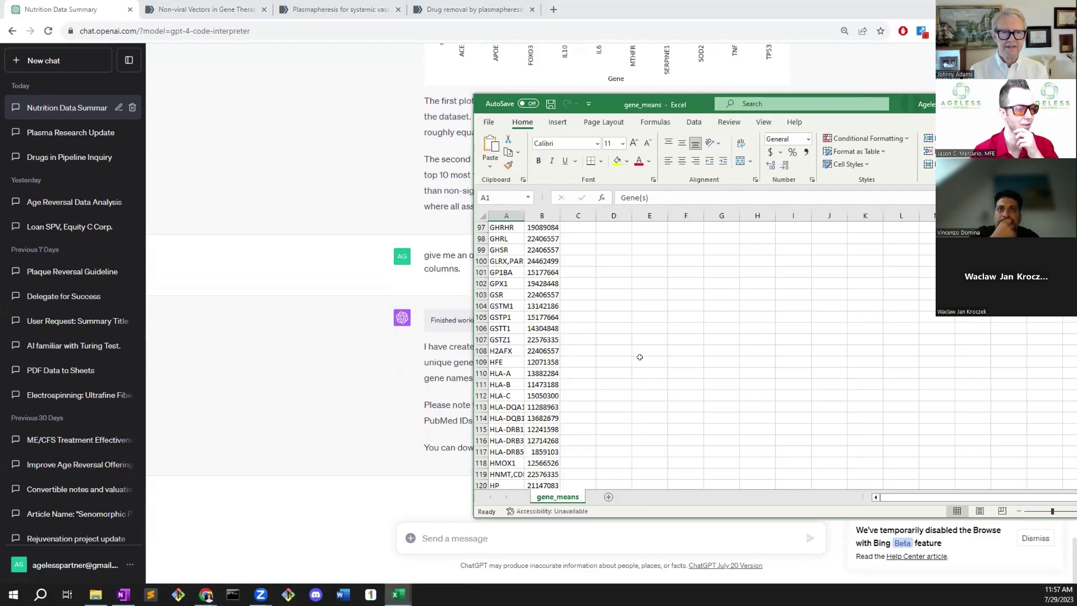
scroll(757, 359, down, 10)
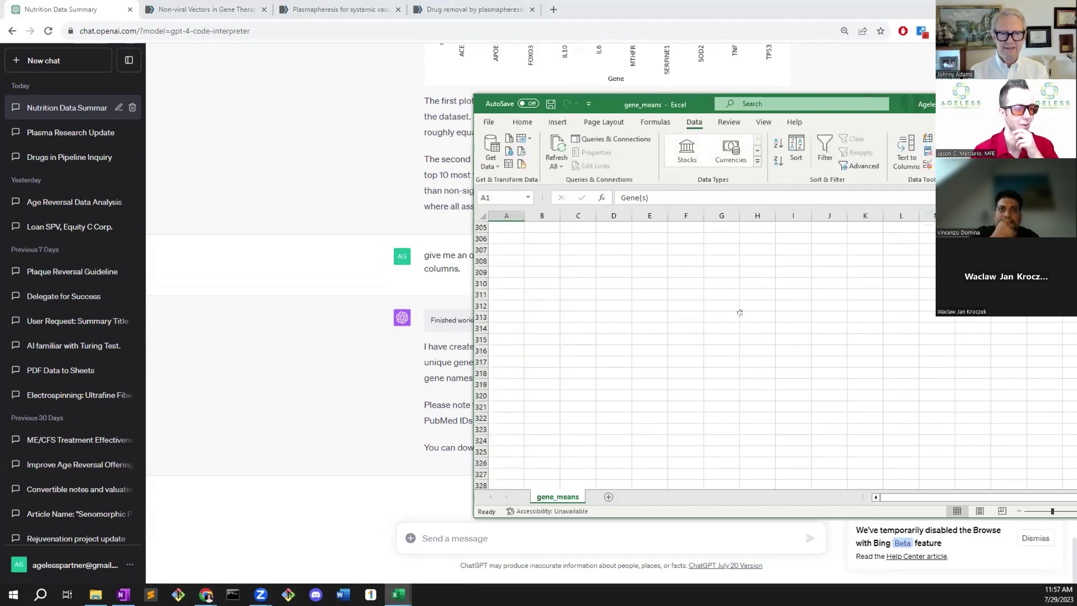
click(728, 330)
click(301, 354)
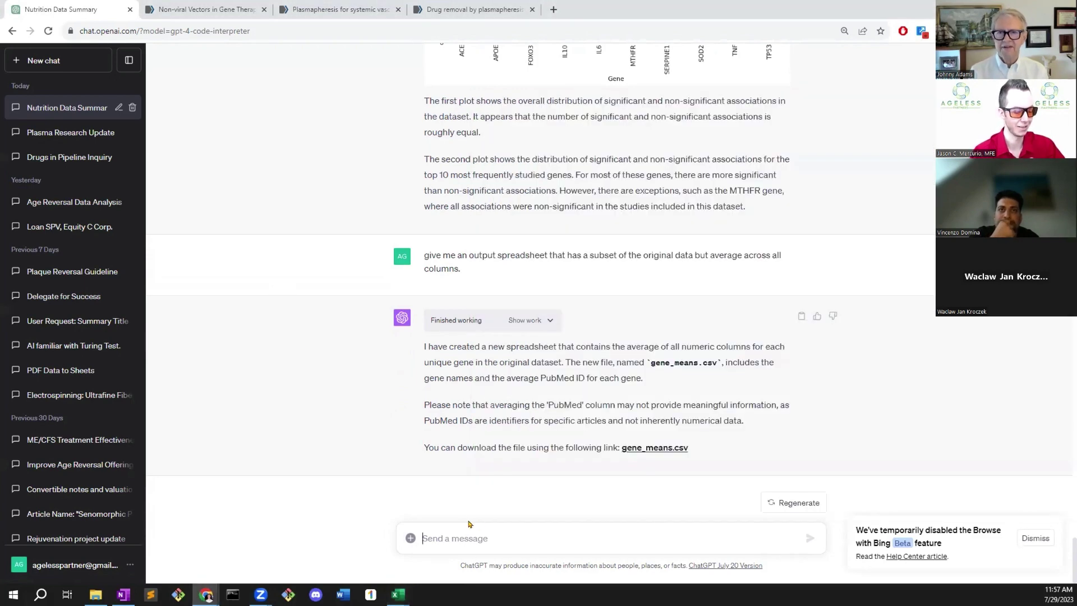
Send the clarification "from the first spreadsheet please"
text(g)
key(BackSpace)
text(from the first spreadsheet)
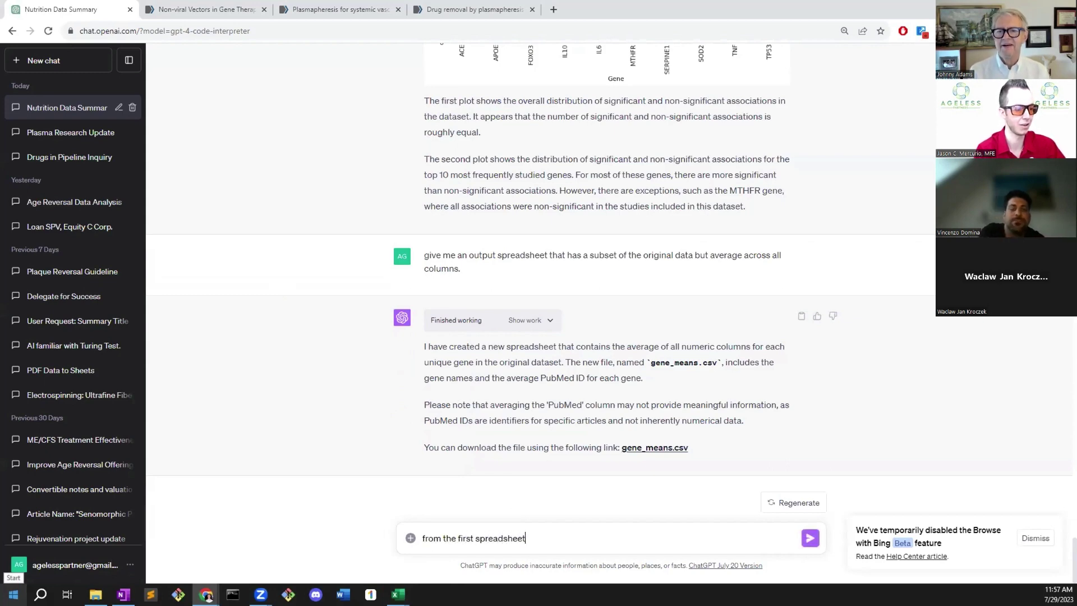
text( please)
key(Return)
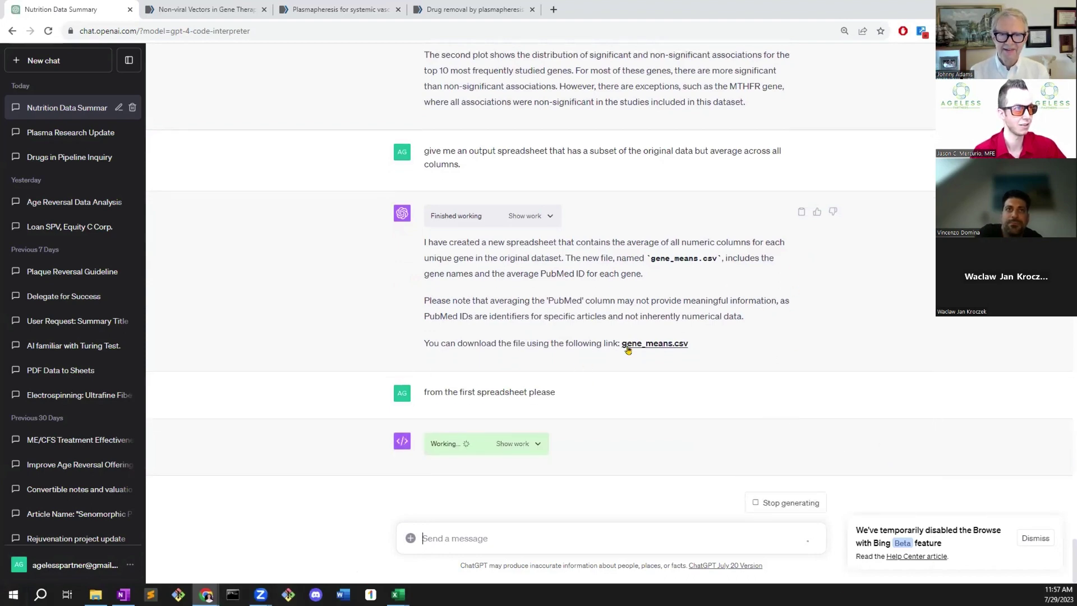
Check which data file is attached to the conversation's first message, returning to the latest reply
scroll(729, 348, up, 10)
scroll(705, 259, up, 15)
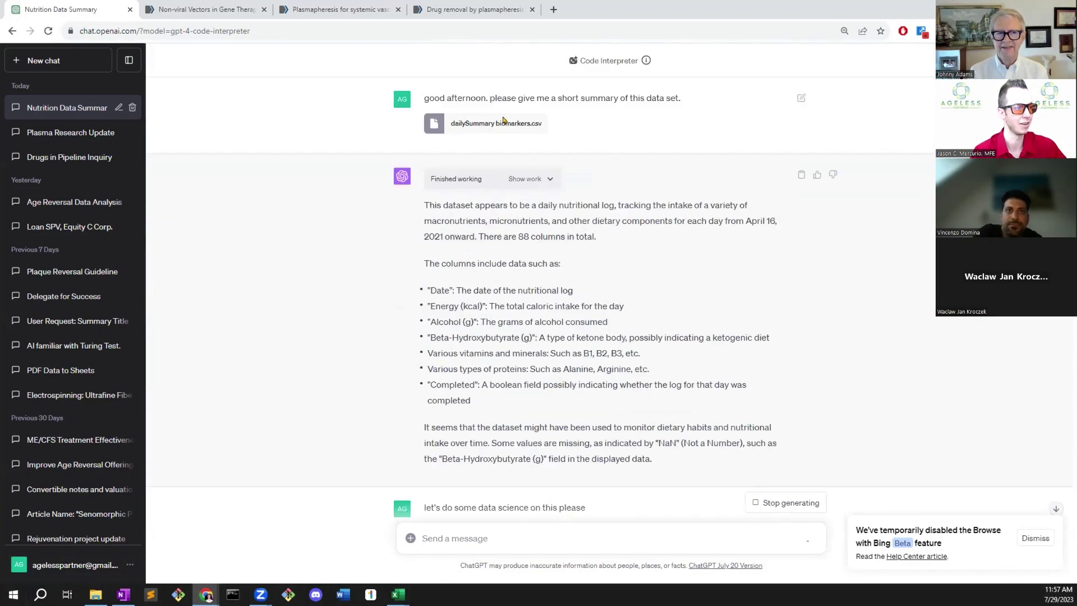
scroll(503, 120, down, 20)
click(474, 537)
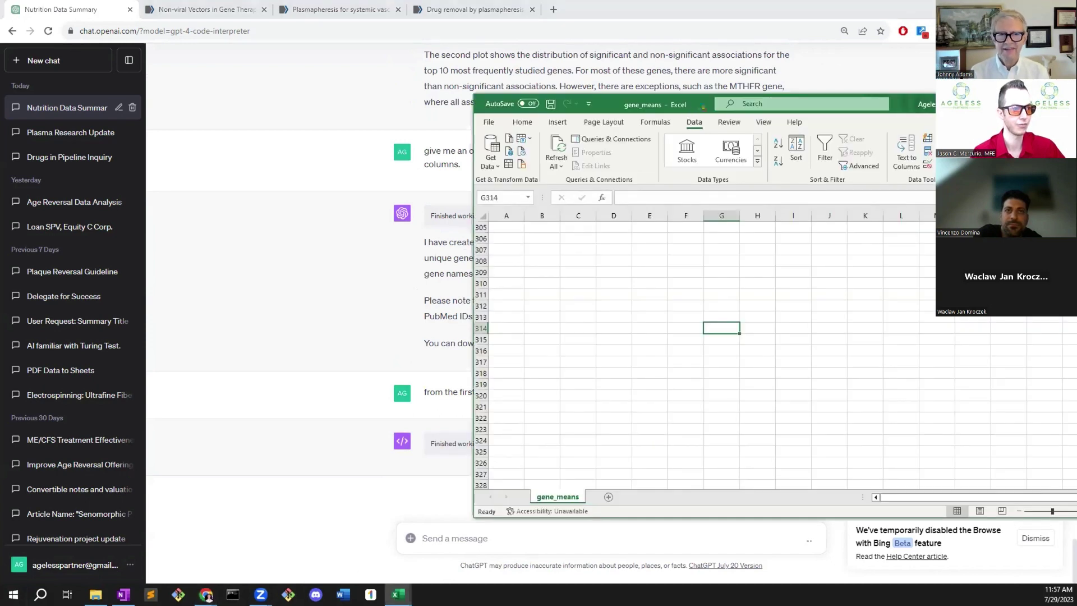
key(alt+Tab)
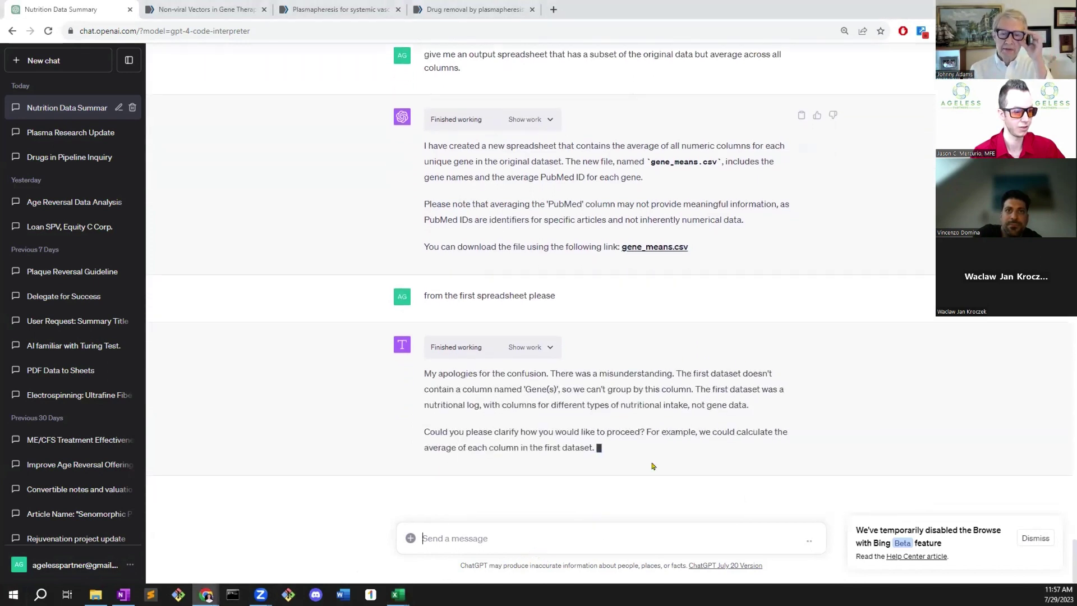
Attach dailySummary biomarkers.csv and send it with "give me averages of each column and output it to a CSV"
drag(206, 594, 533, 540)
text(give me averages of this)
key(BackSpace)
key(BackSpace)
key(BackSpace)
key(BackSpace)
text(each column and output it to a CSV\)
key(Return)
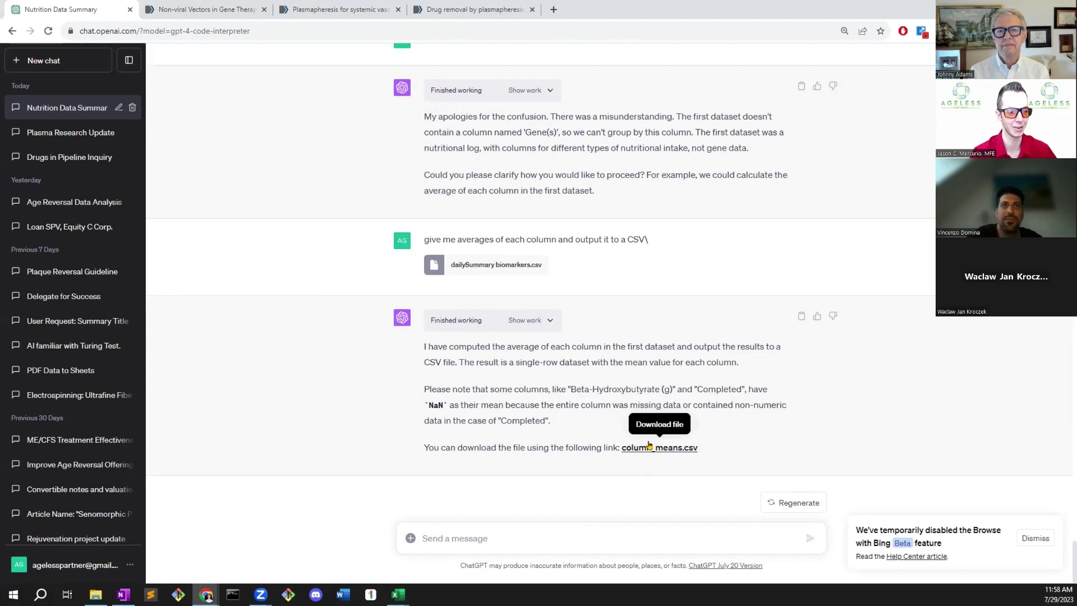
Download column_means.csv, open it in Excel, and maximize its window
click(654, 447)
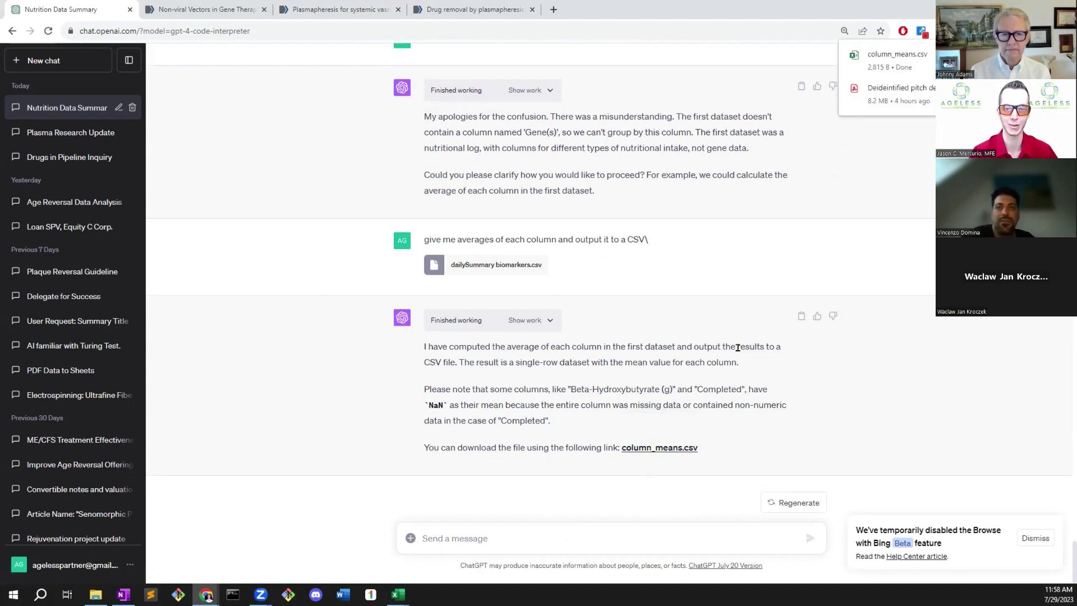
click(895, 54)
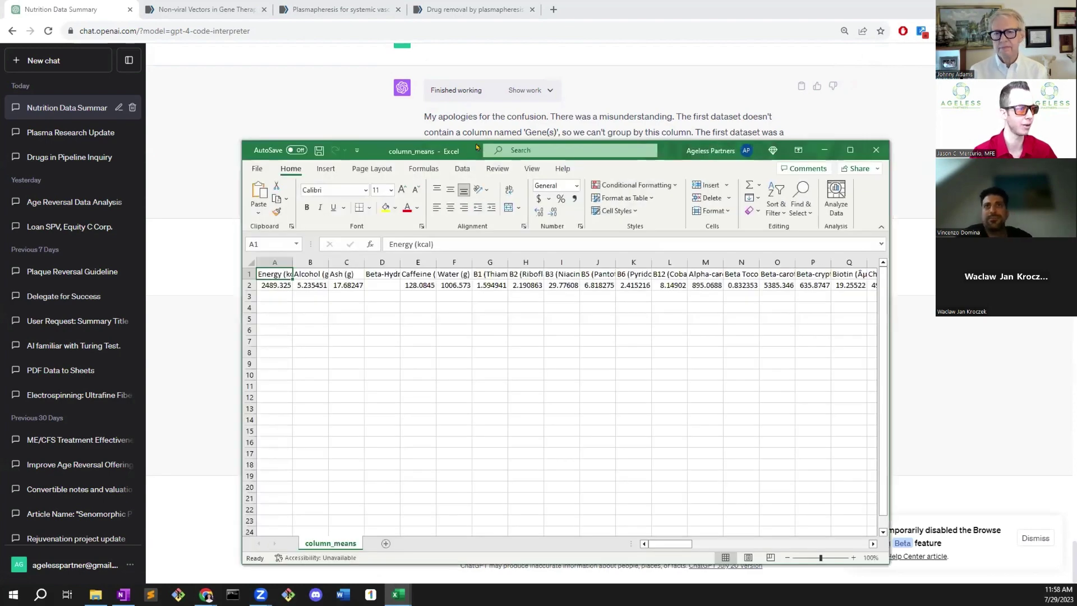
drag(468, 158, 227, 1)
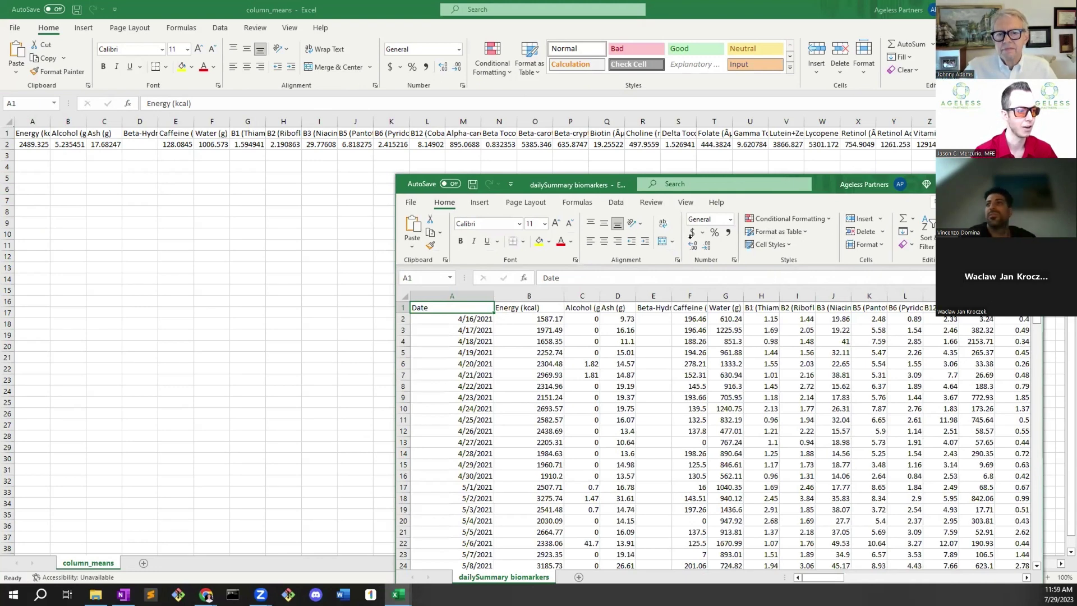
Reposition the dailySummary biomarkers window and go through its rows to the first empty cell below the Energy (kcal) data
drag(657, 186, 635, 136)
scroll(560, 374, down, 20)
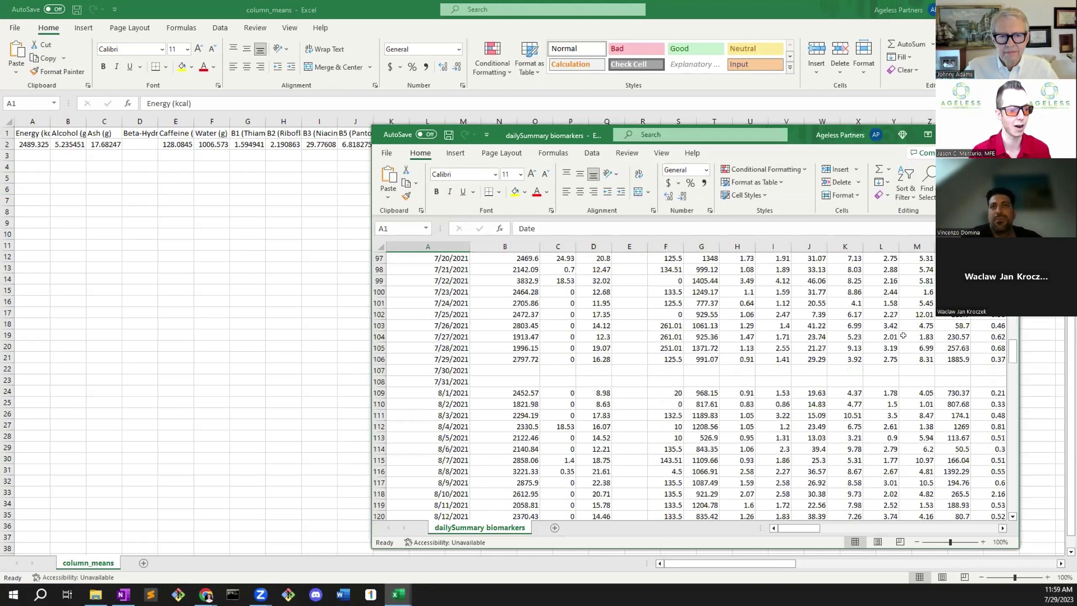
scroll(561, 374, down, 16)
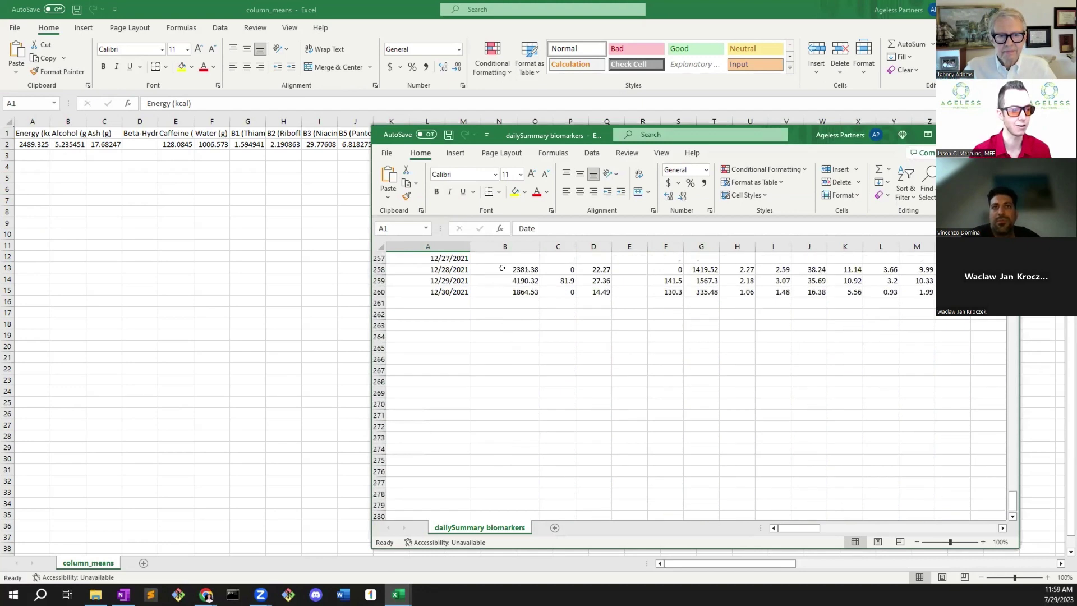
click(523, 303)
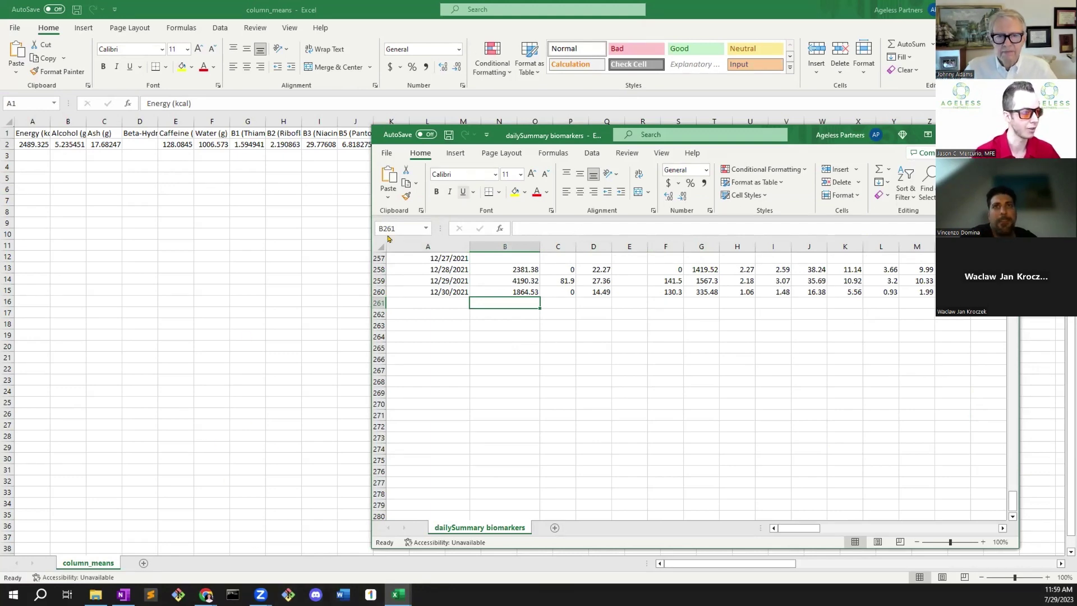
Restore the column_means window from its maximized size and bring the ChatGPT conversation back to the front
double_click(712, 12)
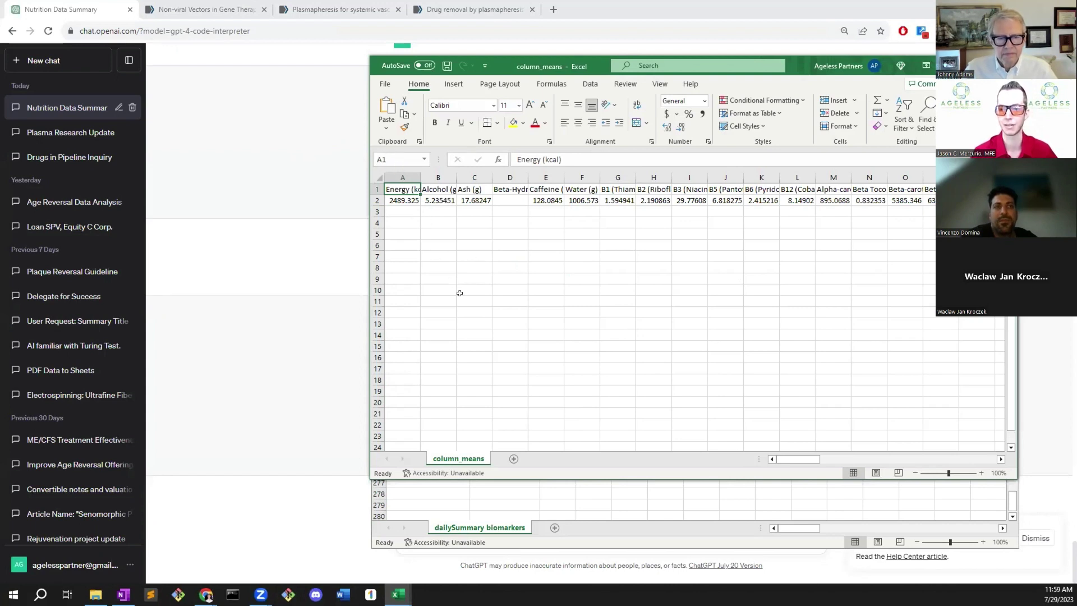
click(325, 259)
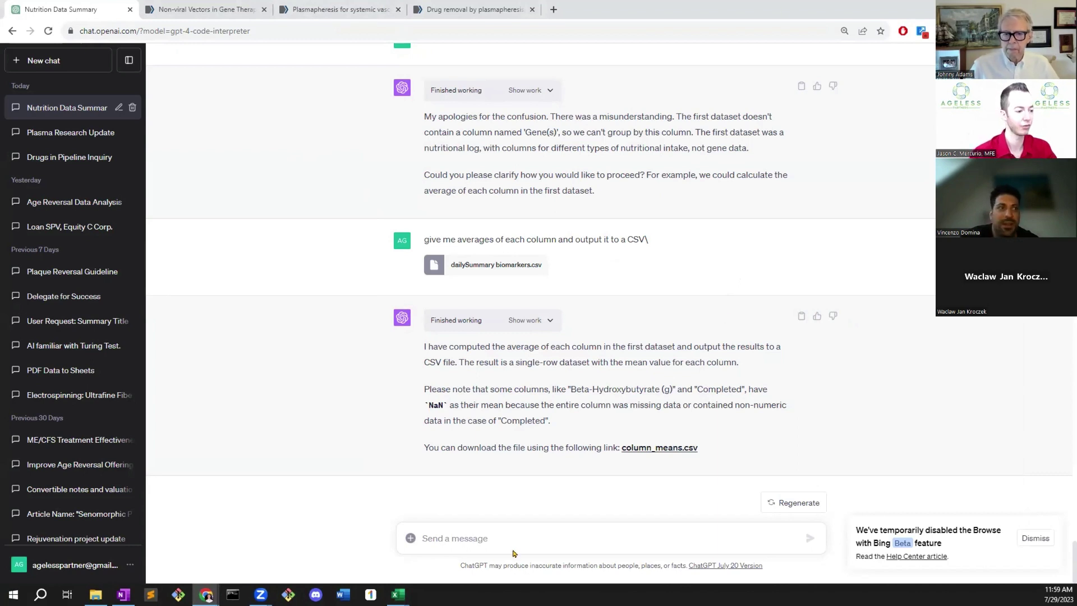
click(529, 529)
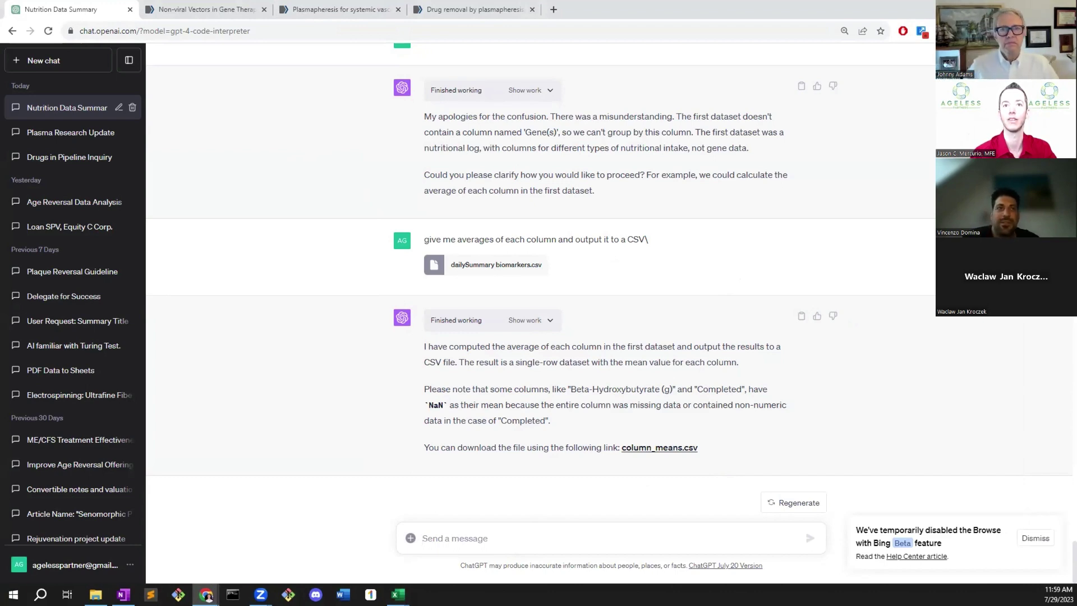
Return to the dailySummary biomarkers workbook and enter =AVERAGE(B2:B260) in cell B261 below the Energy (kcal) data
key(alt+Tab)
scroll(590, 294, up, 20)
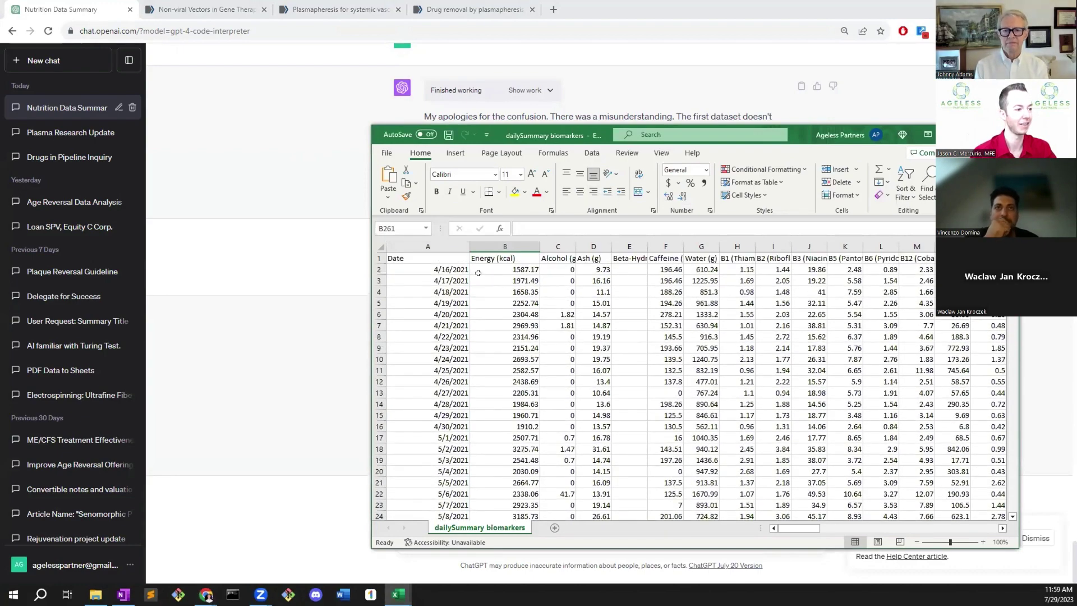
click(516, 259)
scroll(544, 336, down, 20)
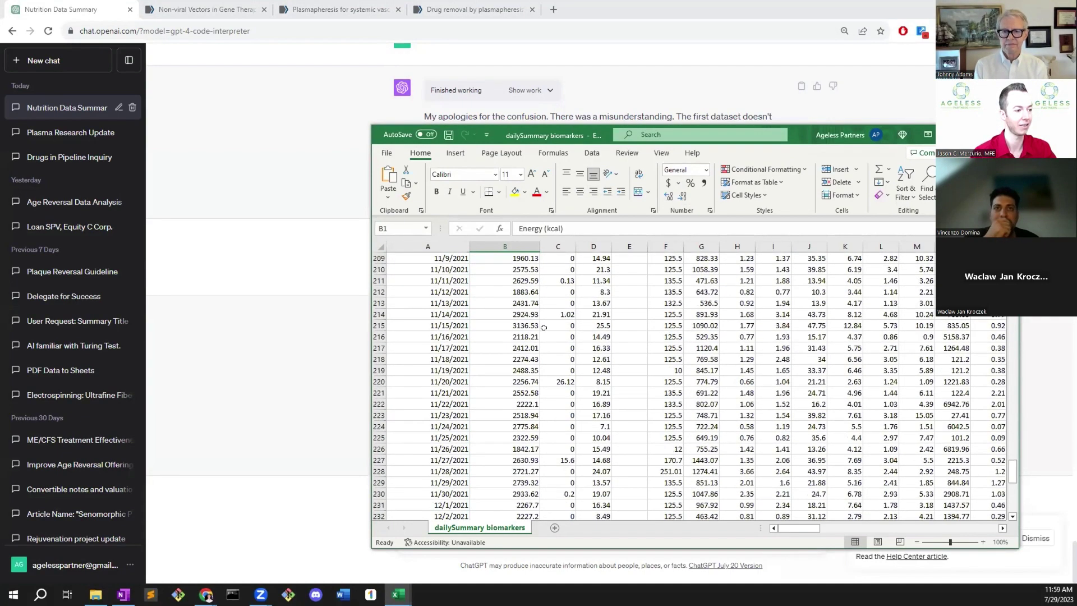
scroll(513, 310, down, 20)
scroll(513, 310, up, 6)
click(505, 303)
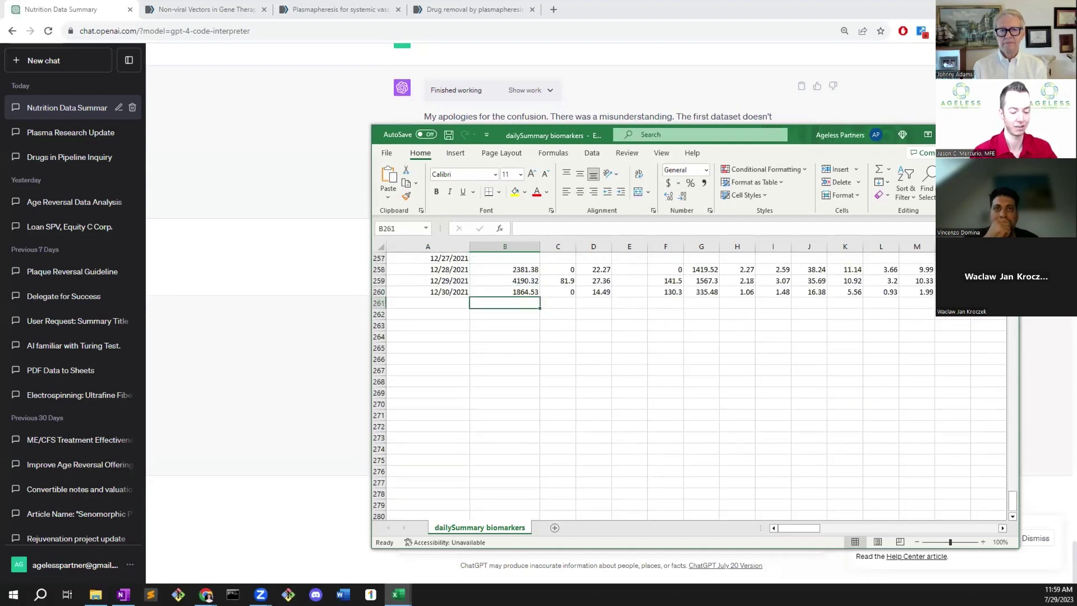
text(=aver)
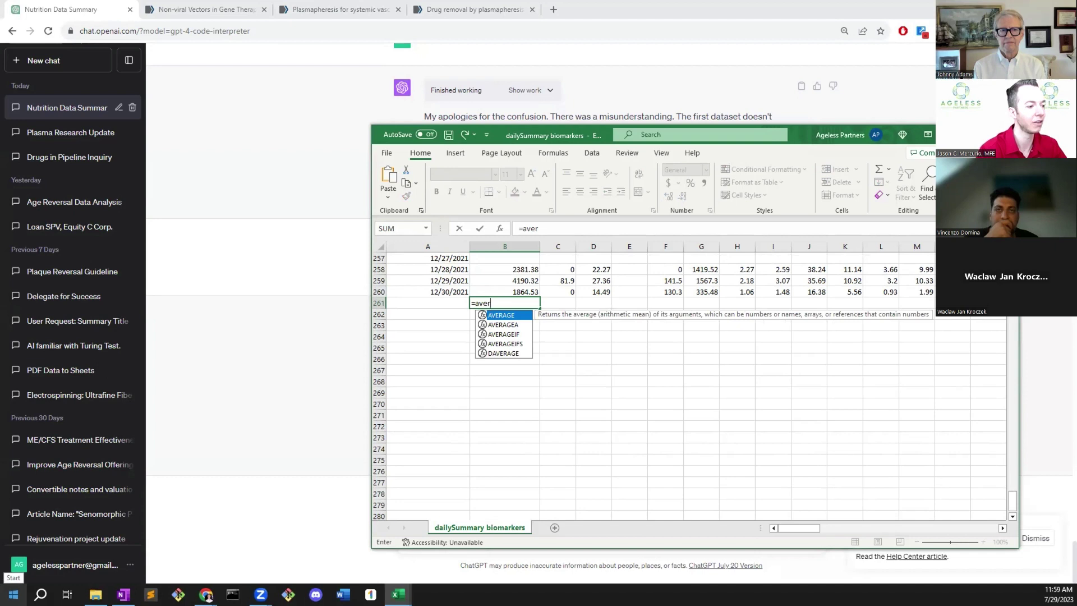
key(Tab)
text(B)
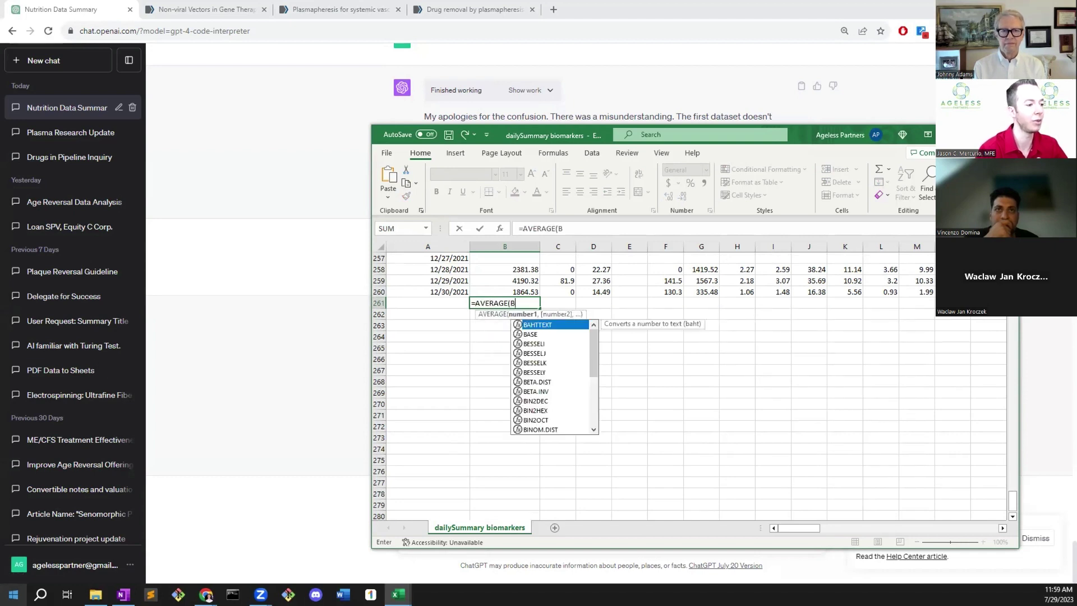
text(2:B)
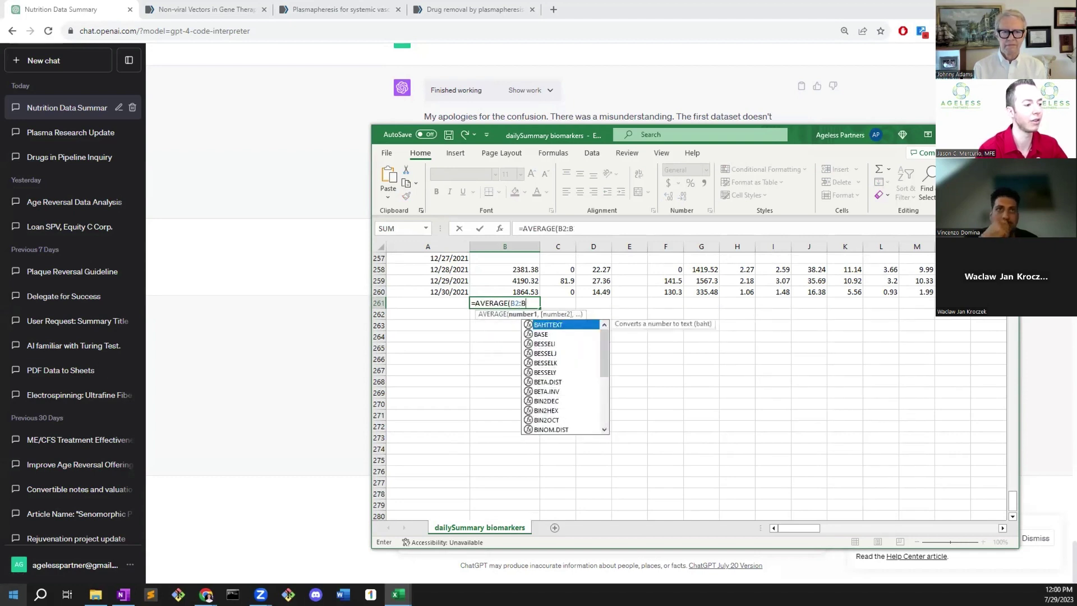
text(260))
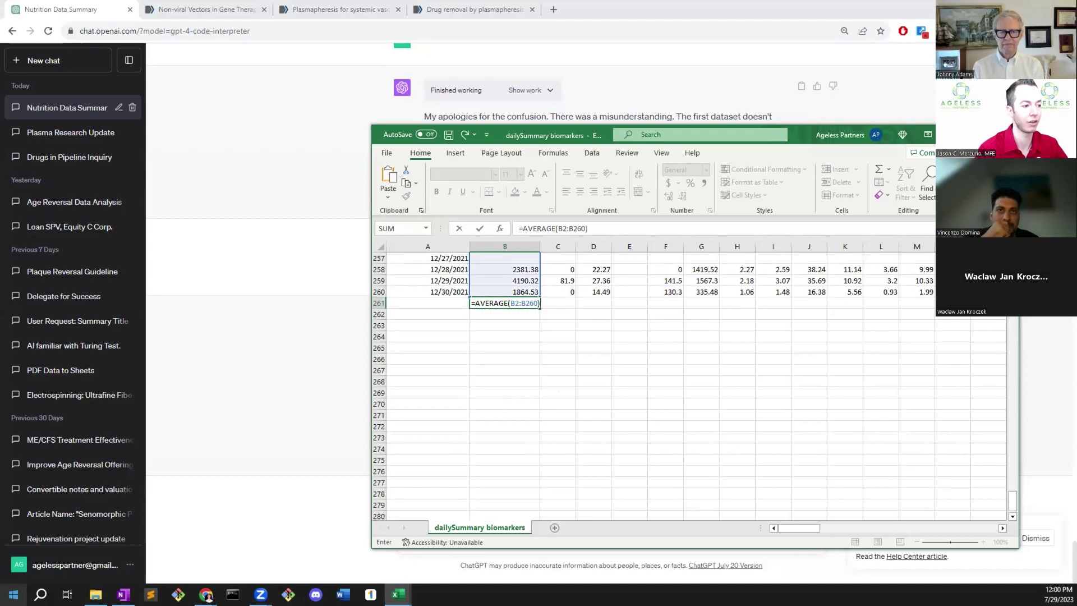
key(Return)
click(593, 426)
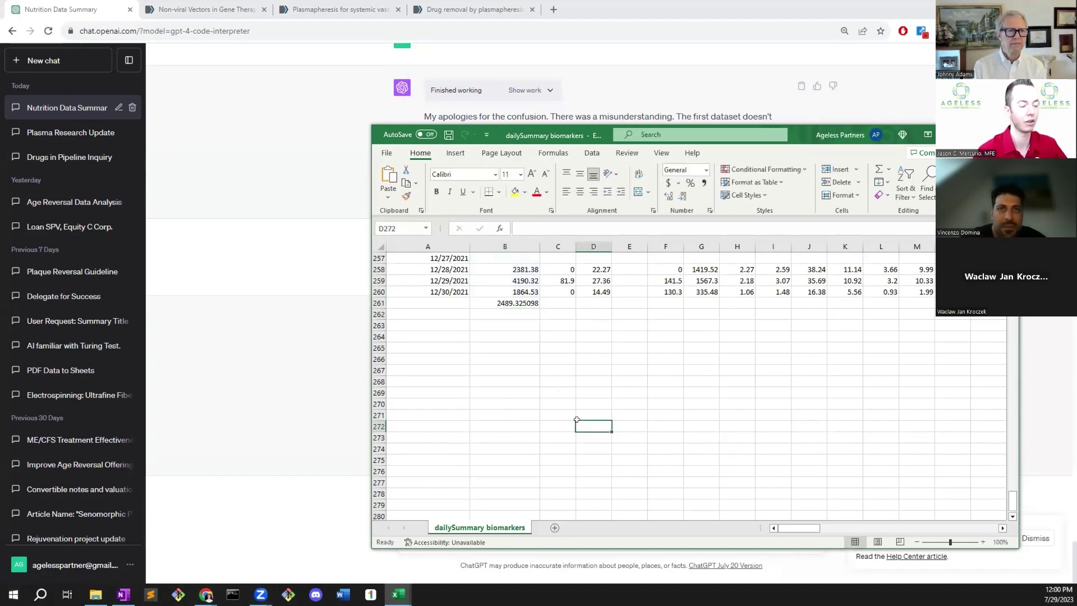
Snap the dailySummary biomarkers window to half the screen and review the Energy (kcal) column with its average formula in B261
key(super+Right)
key(Return)
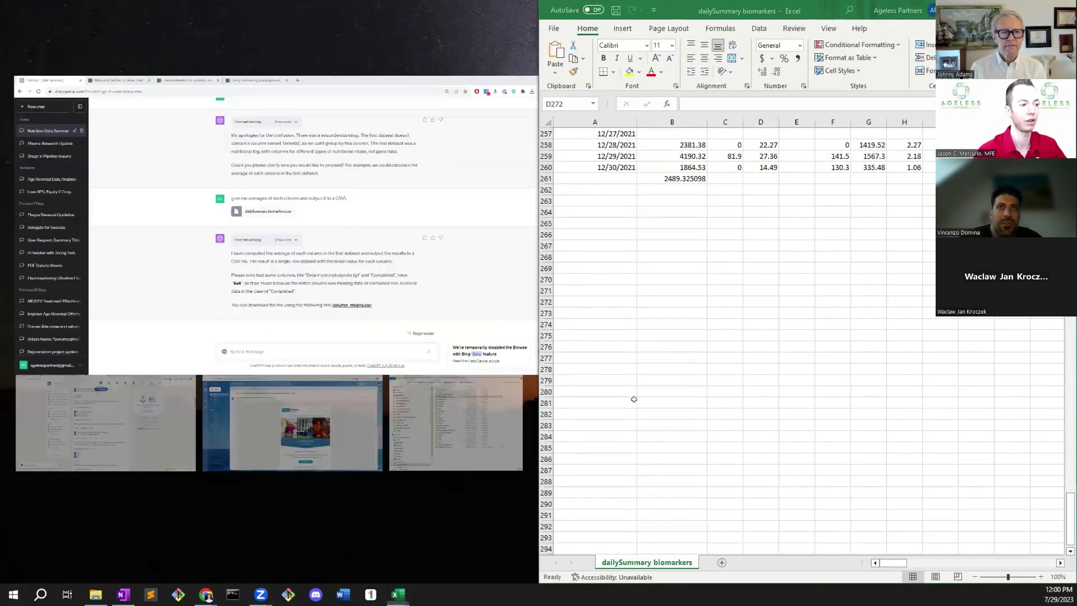
scroll(671, 447, up, 20)
scroll(671, 447, down, 20)
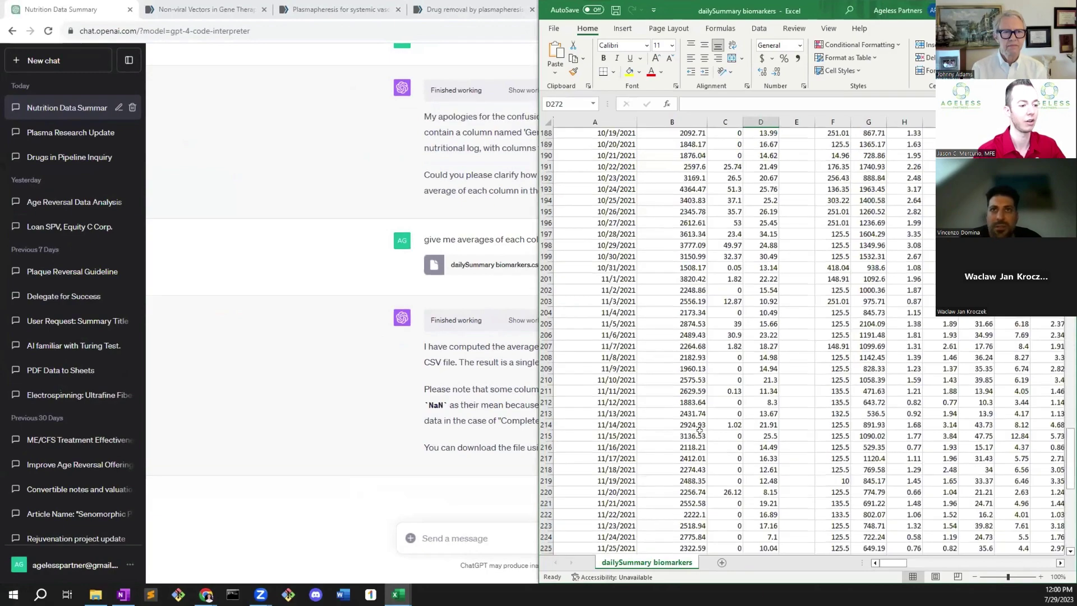
click(682, 358)
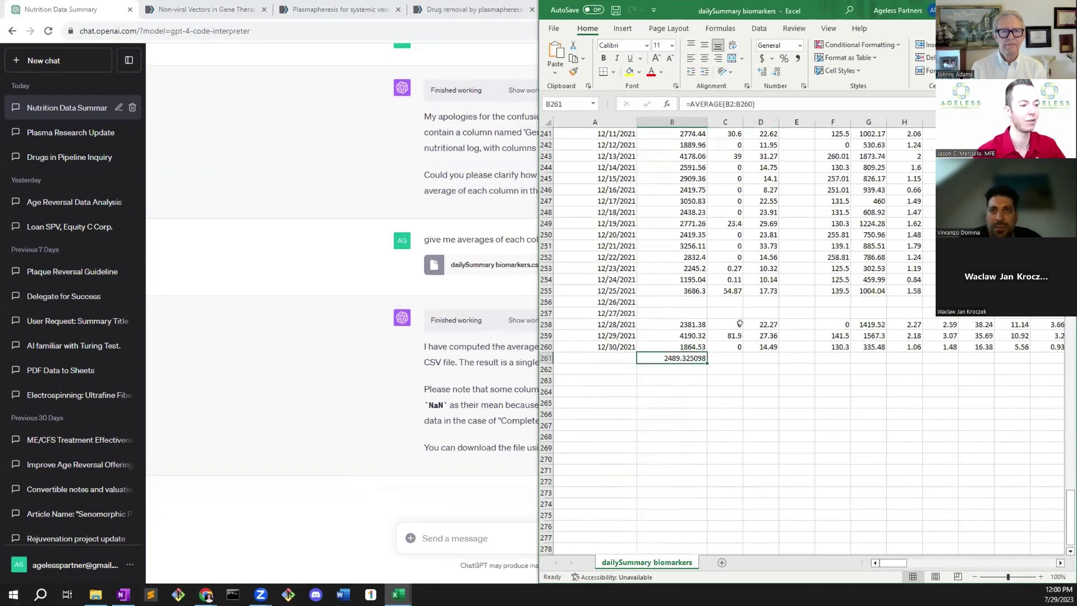
scroll(639, 250, up, 20)
scroll(639, 250, up, 5)
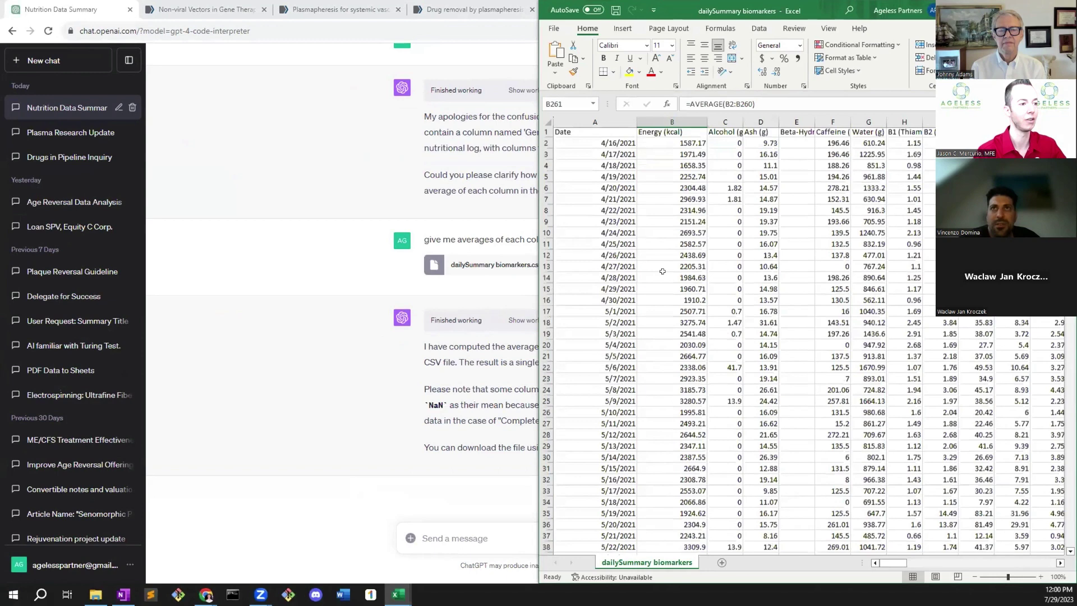
scroll(671, 273, down, 20)
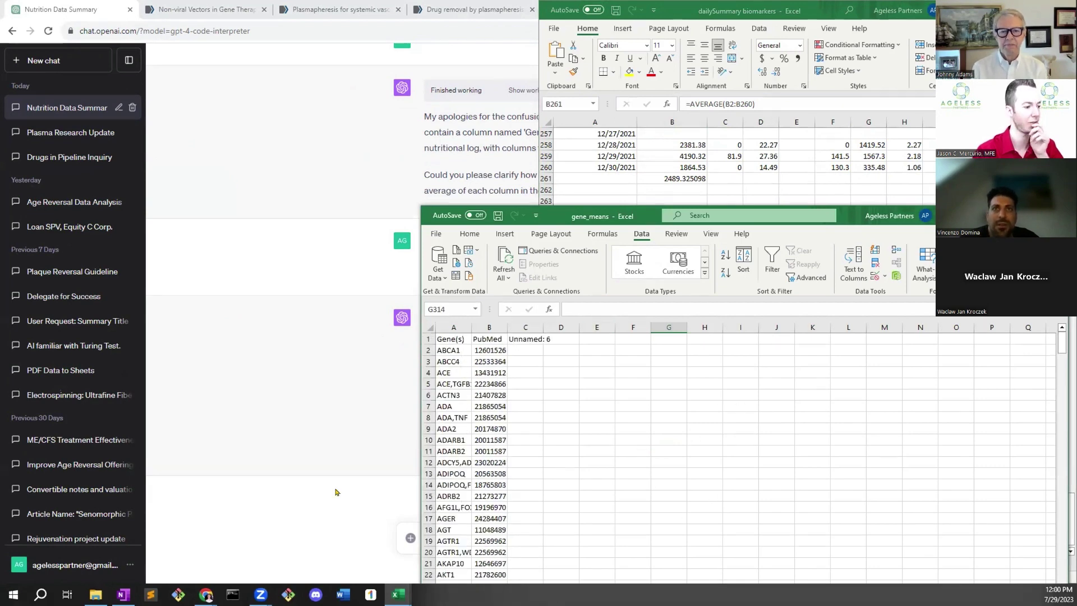
Switch to the ChatGPT conversation, download column_means.csv again and open it in Excel
click(418, 554)
click(659, 448)
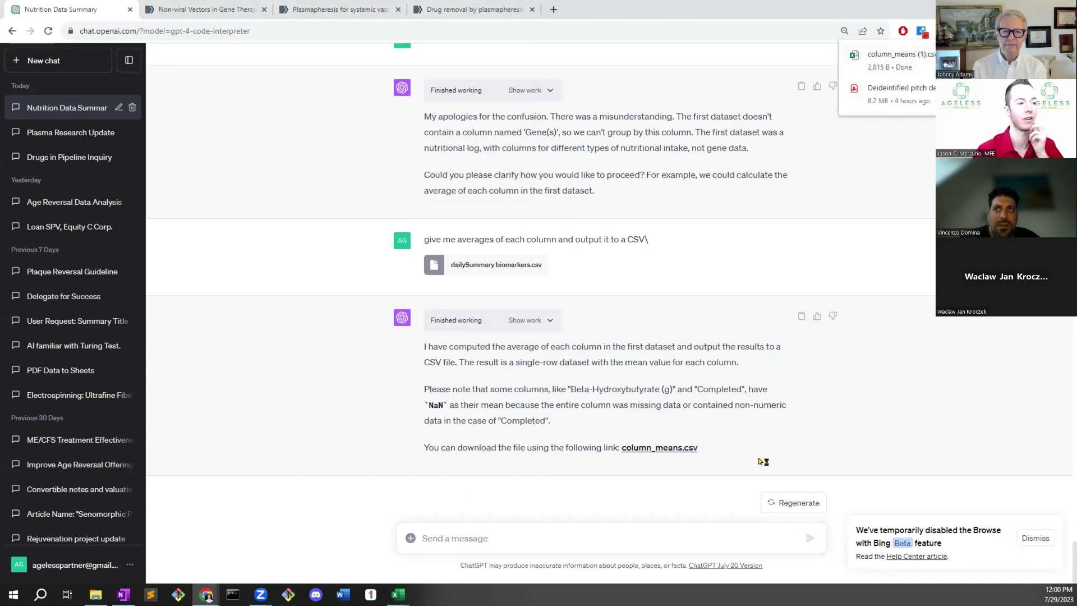
click(898, 56)
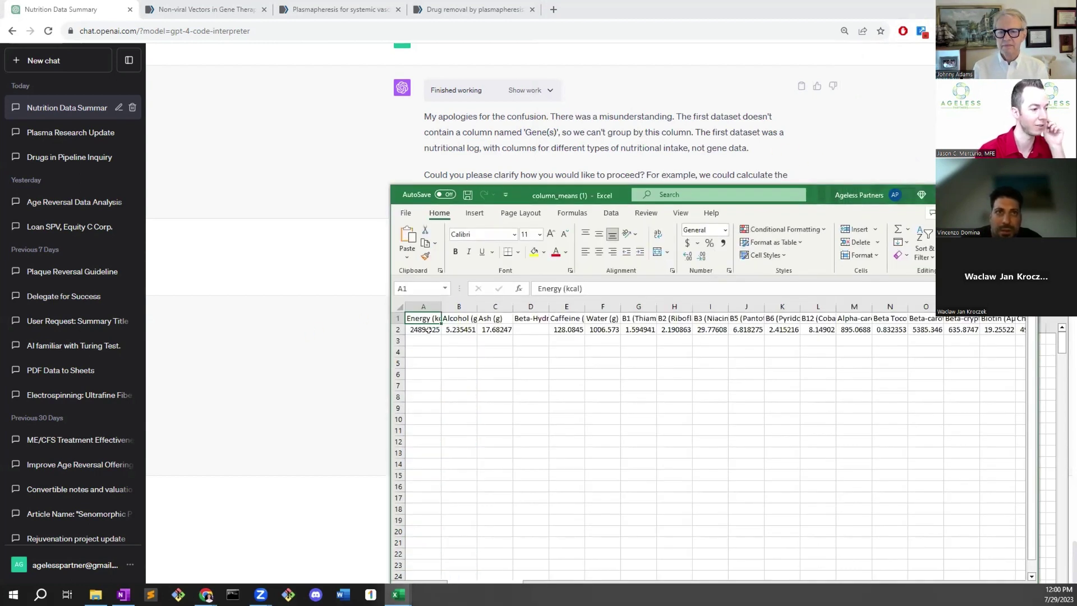
Compare the Energy (kcal) mean in column_means with cell B261 of dailySummary biomarkers, returning to the ChatGPT conversation
click(402, 593)
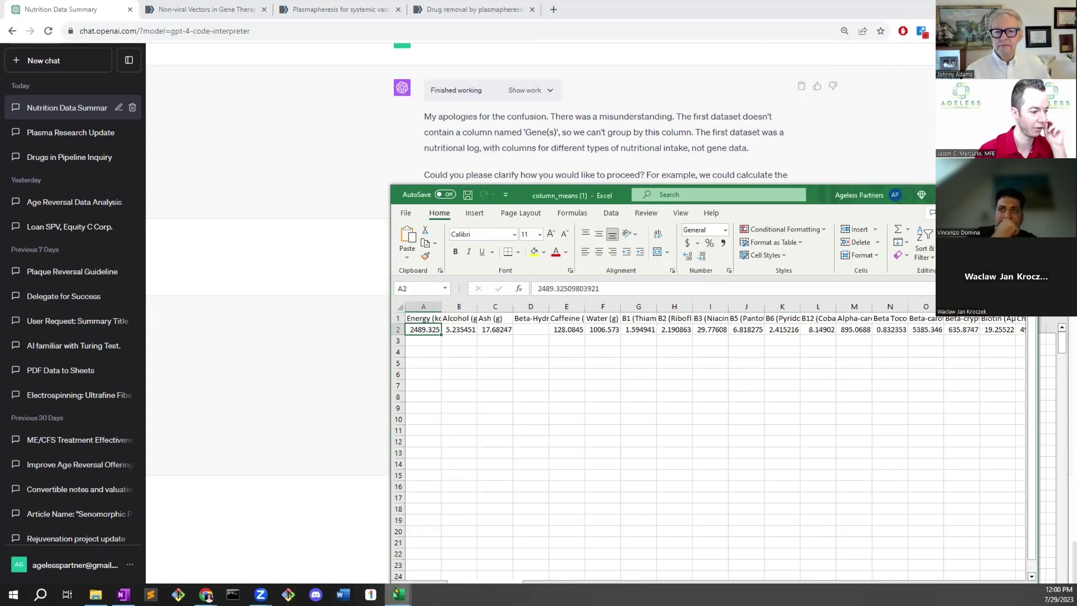
mouse_move(396, 592)
click(253, 544)
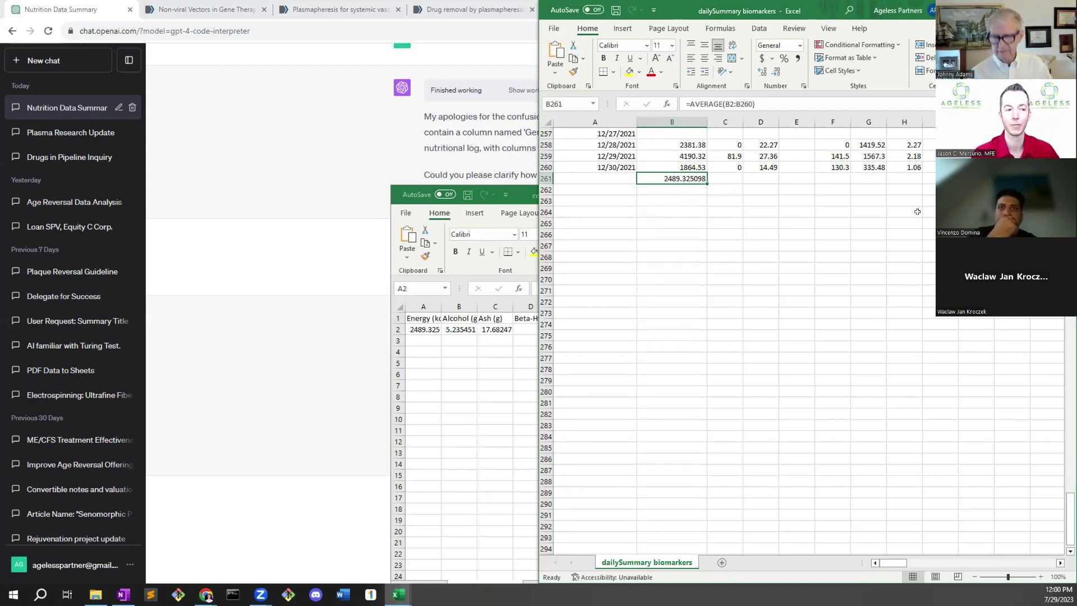
click(833, 368)
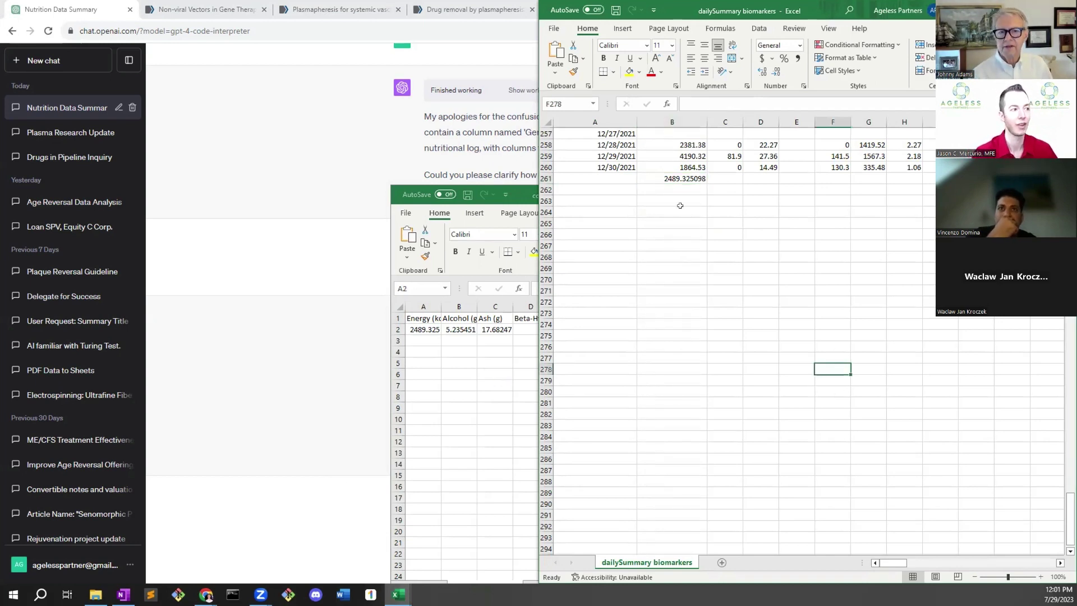
click(356, 287)
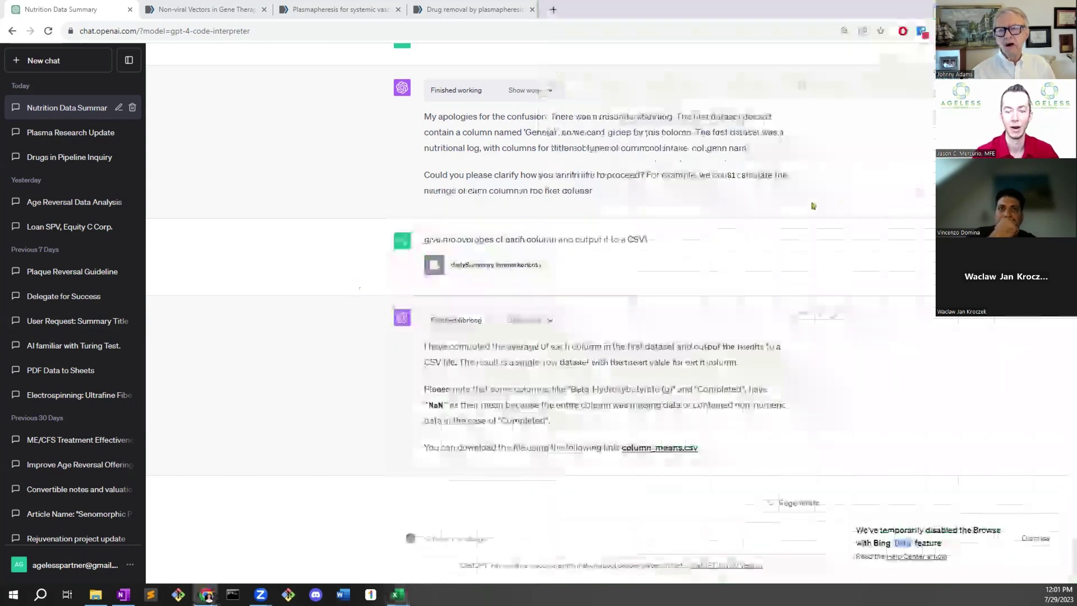